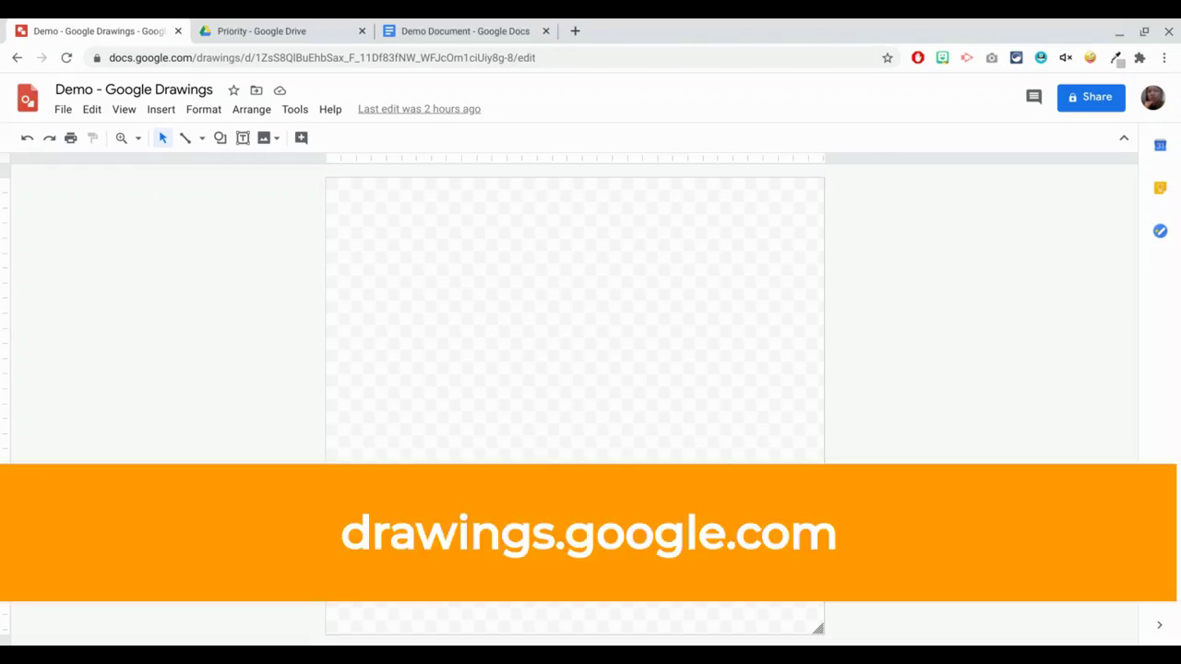
# - Examine the options for creating a drawing in Google Drive and for inserting one into the Demo Document in Google Docs
pyautogui.click(285, 28)
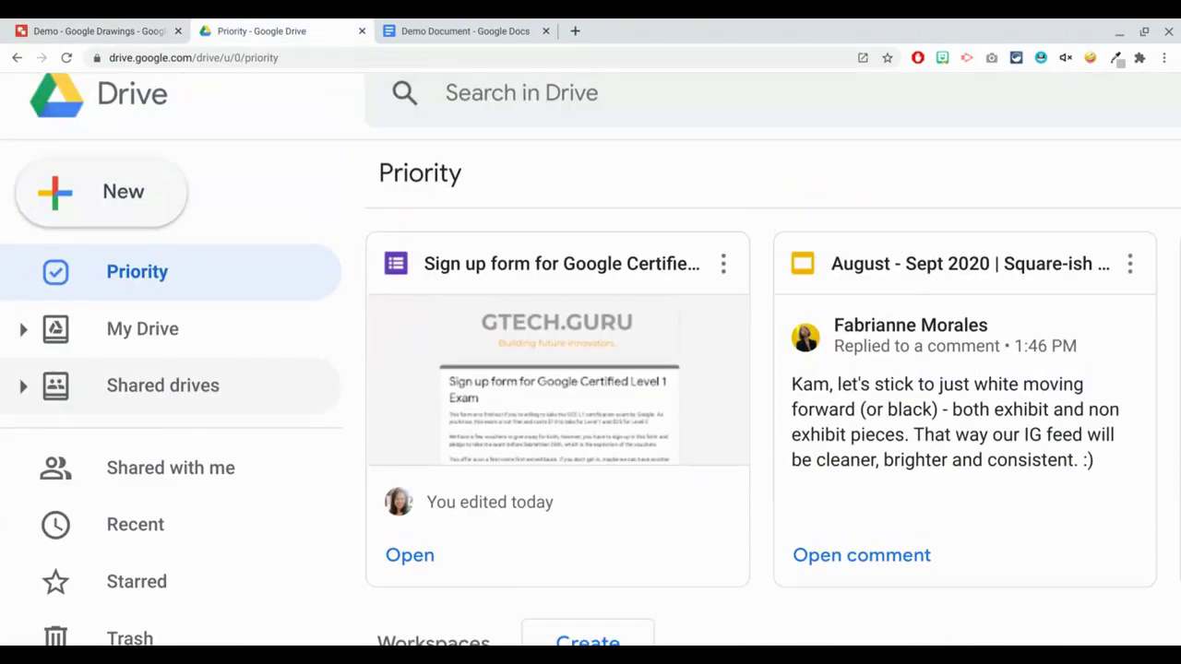
pyautogui.click(121, 217)
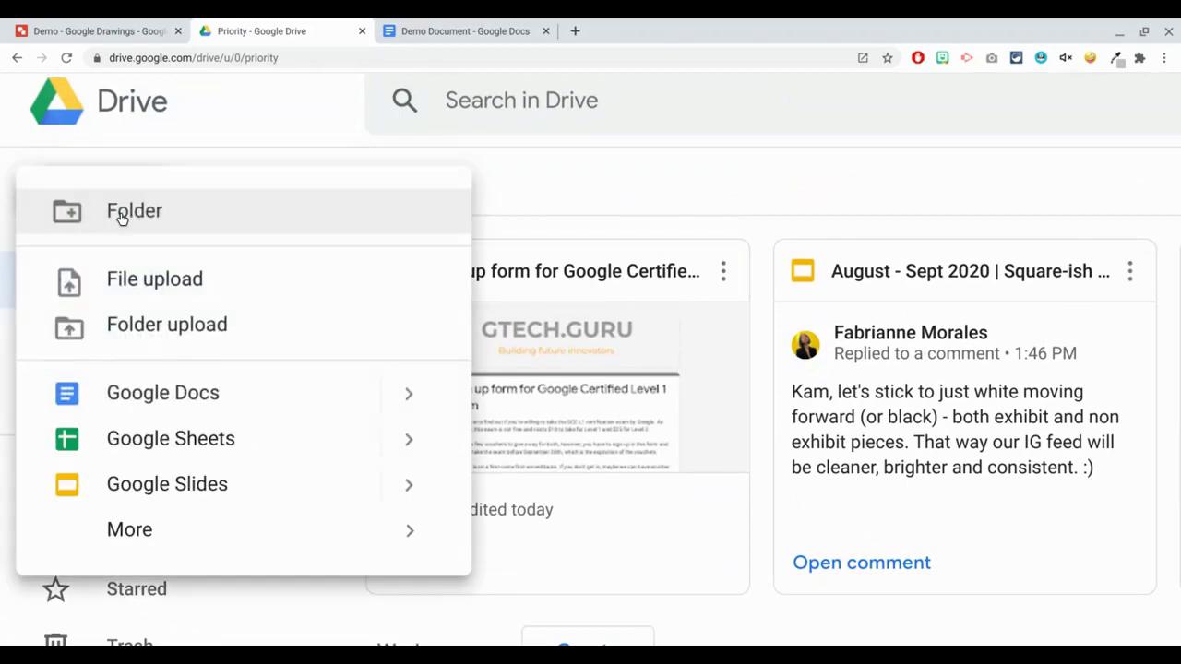
pyautogui.moveTo(406, 534)
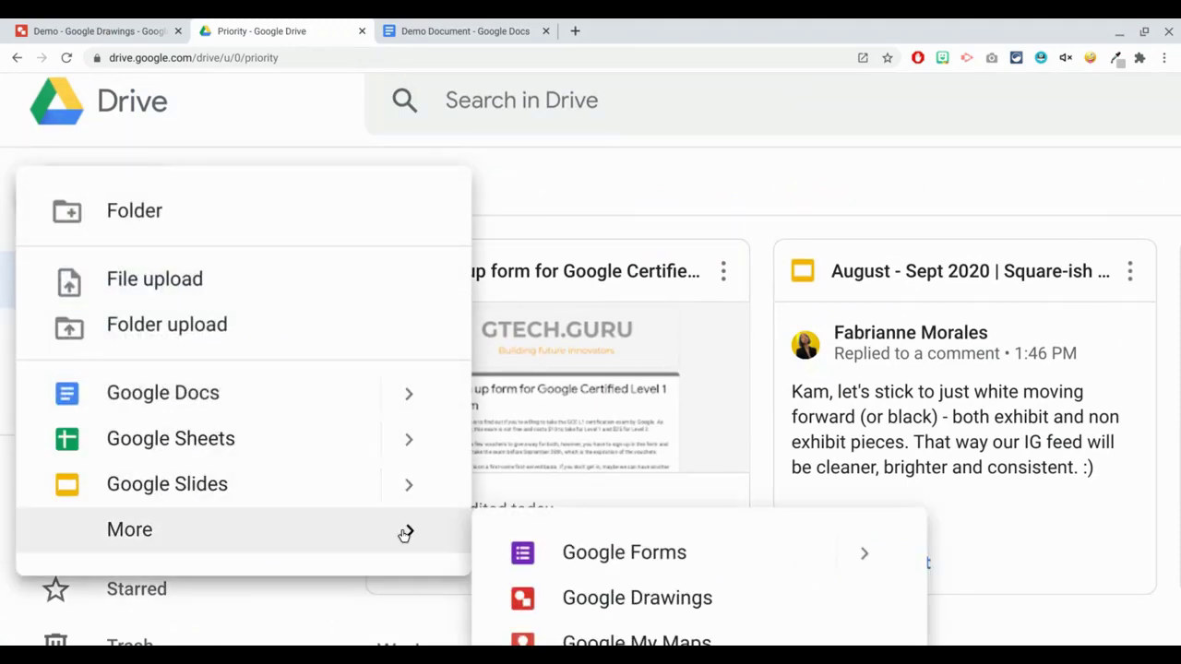
pyautogui.moveTo(414, 477)
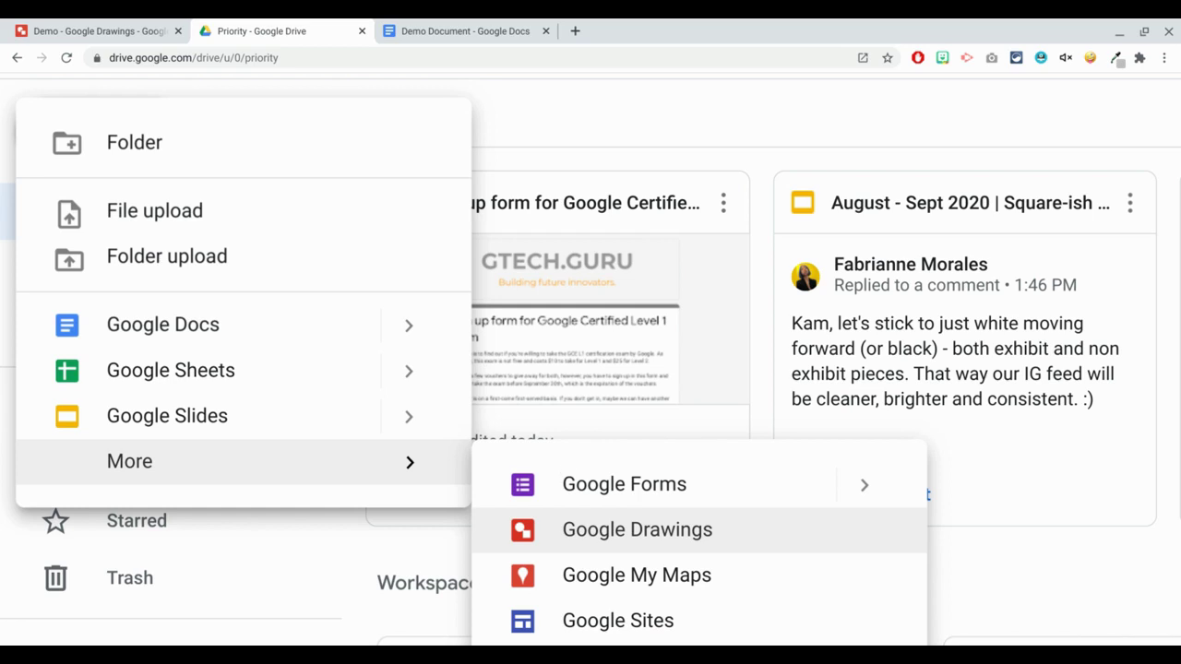
pyautogui.click(481, 42)
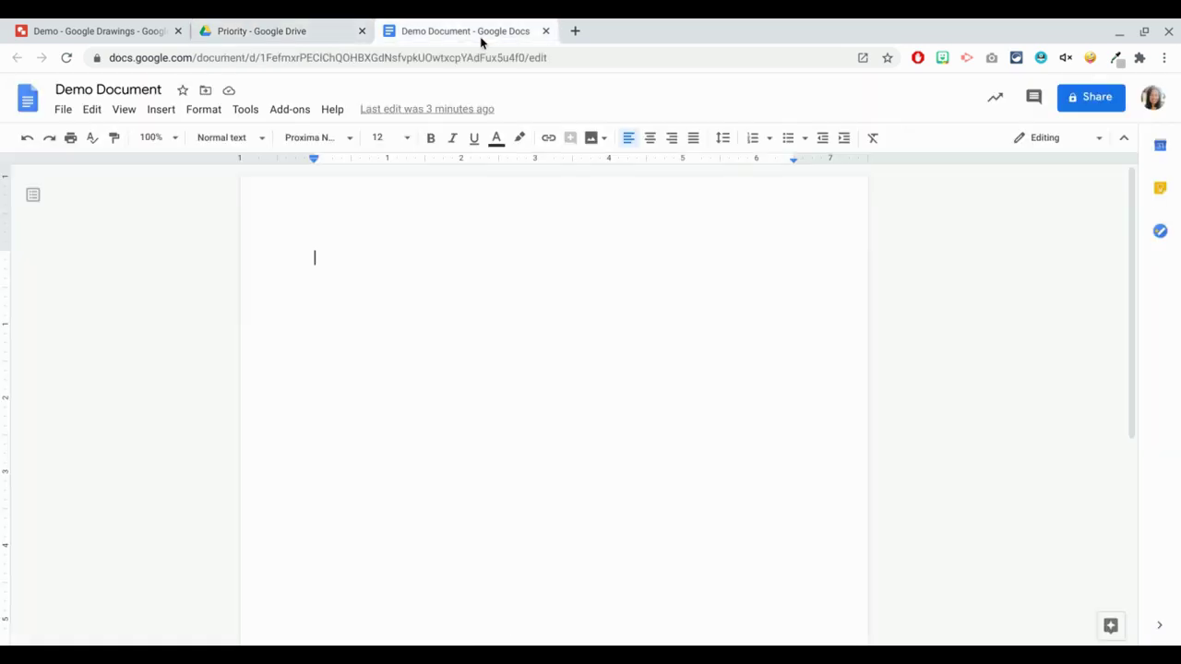
pyautogui.click(161, 111)
pyautogui.moveTo(173, 190)
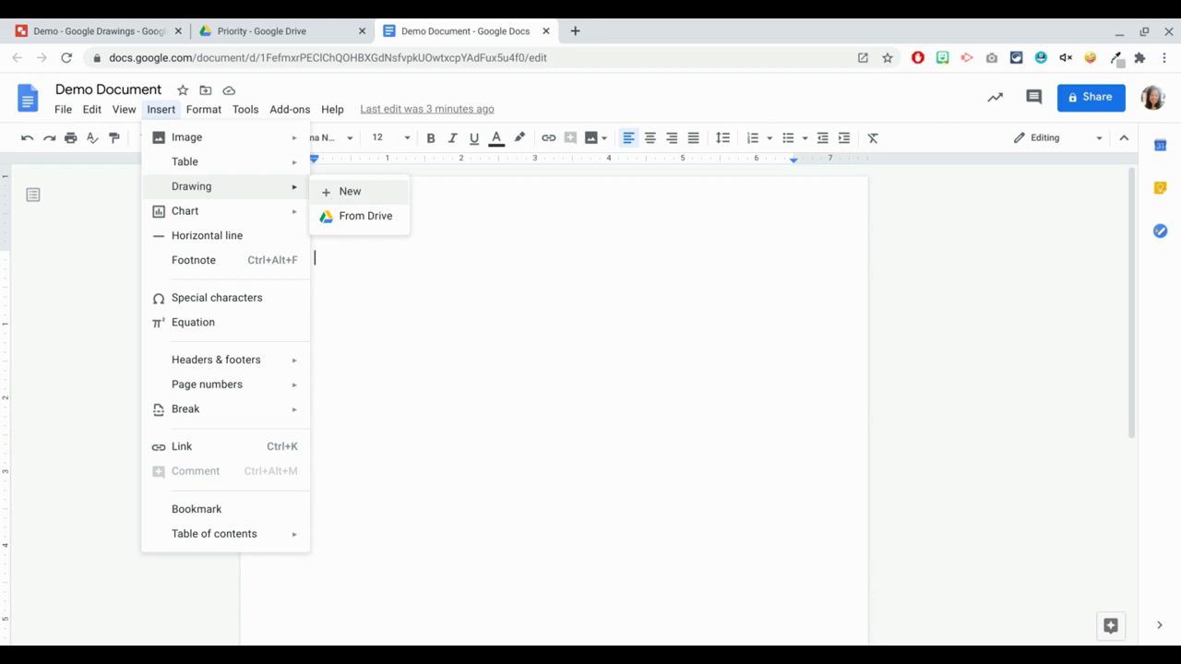
# - Switch back to the Google Drawings demo file and examine the formats offered for downloading the drawing
pyautogui.click(150, 30)
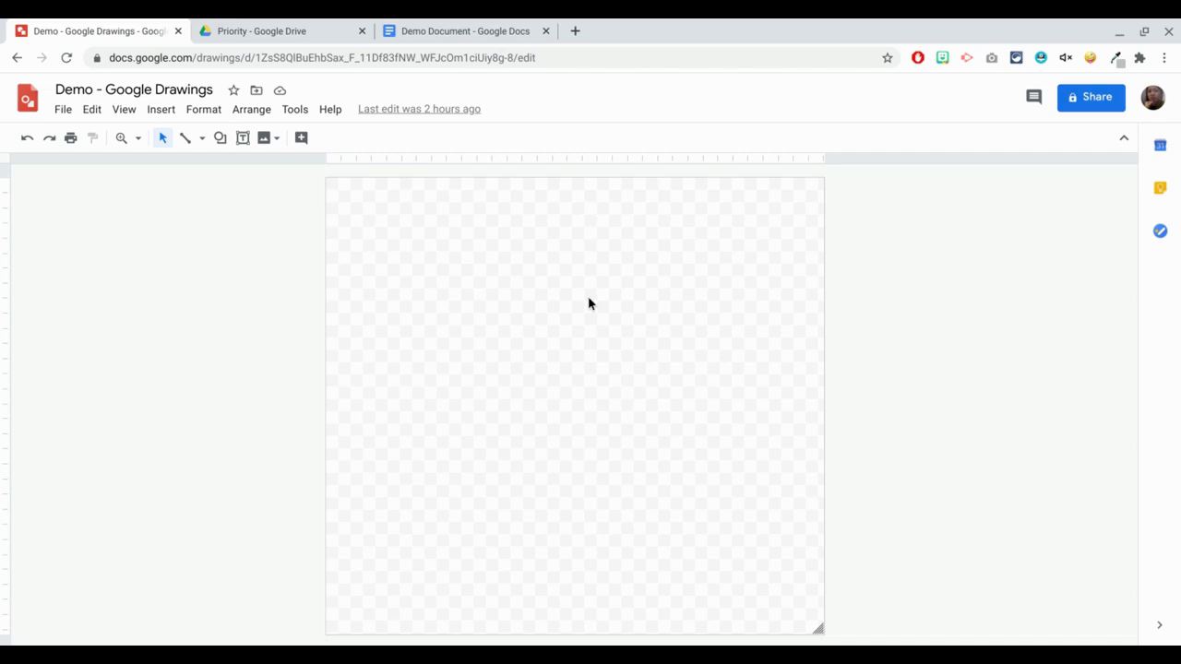
pyautogui.click(65, 109)
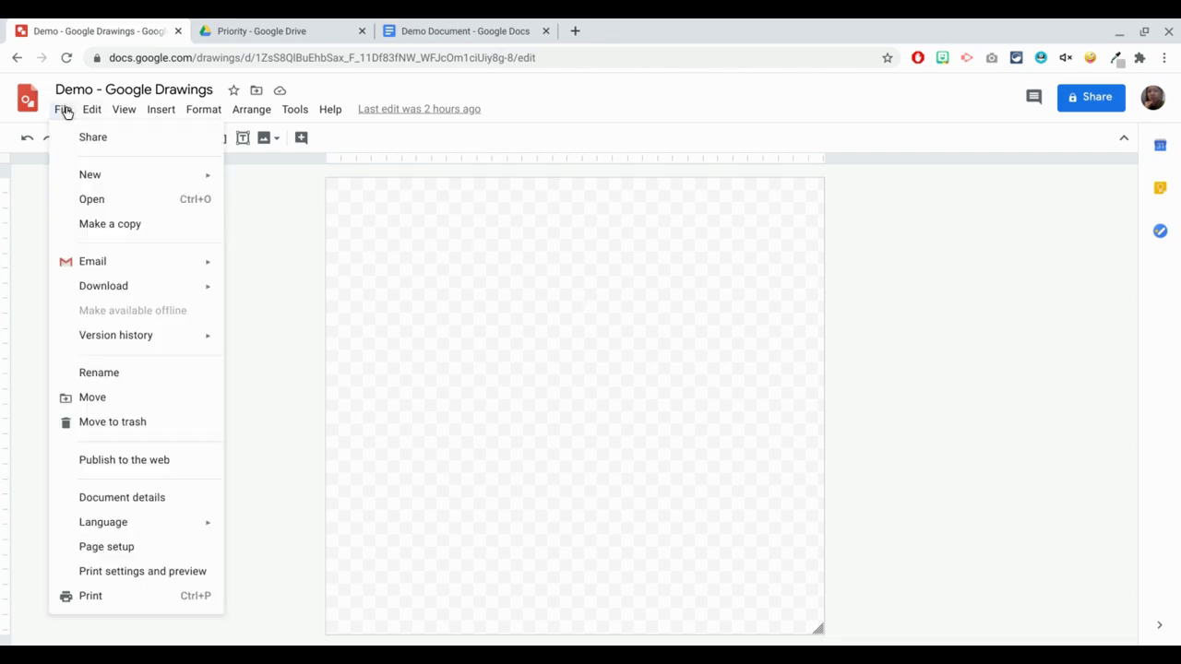
pyautogui.moveTo(90, 289)
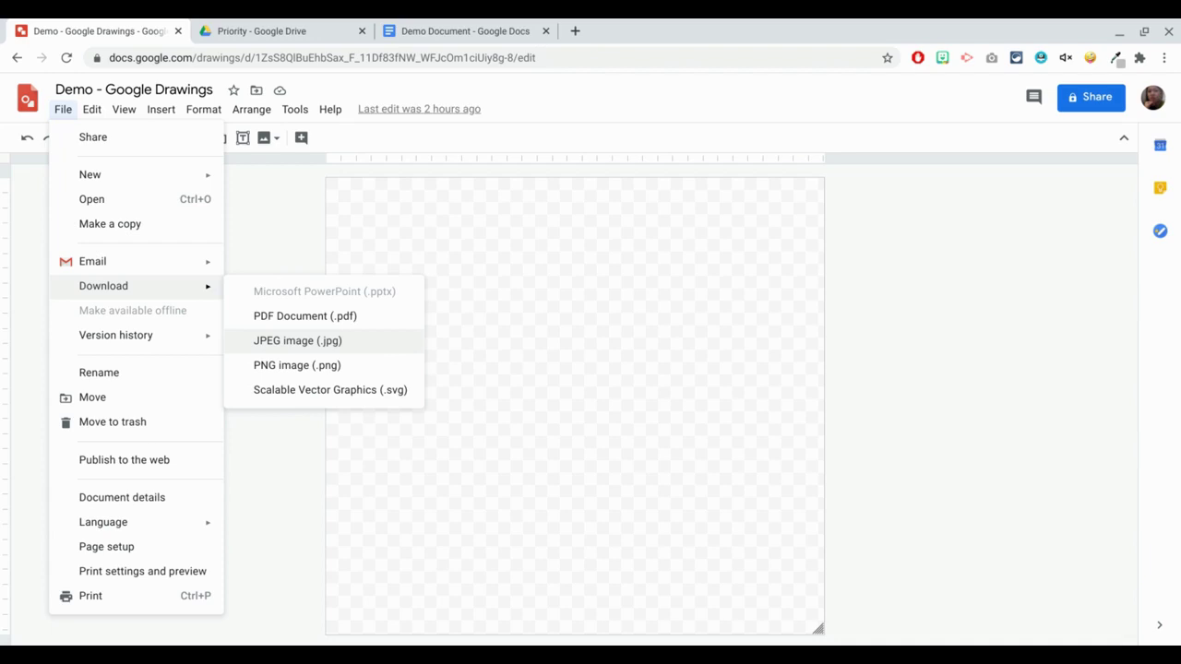
pyautogui.click(852, 327)
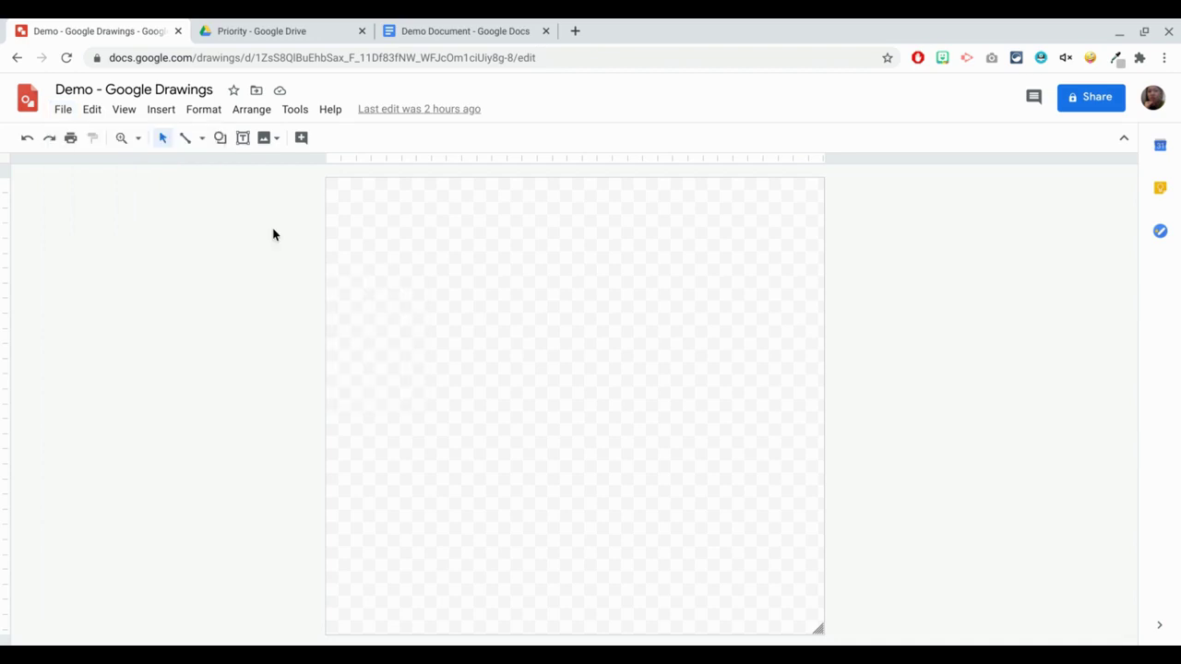
# - Start inserting an image from the web and search for "fox"
pyautogui.click(171, 114)
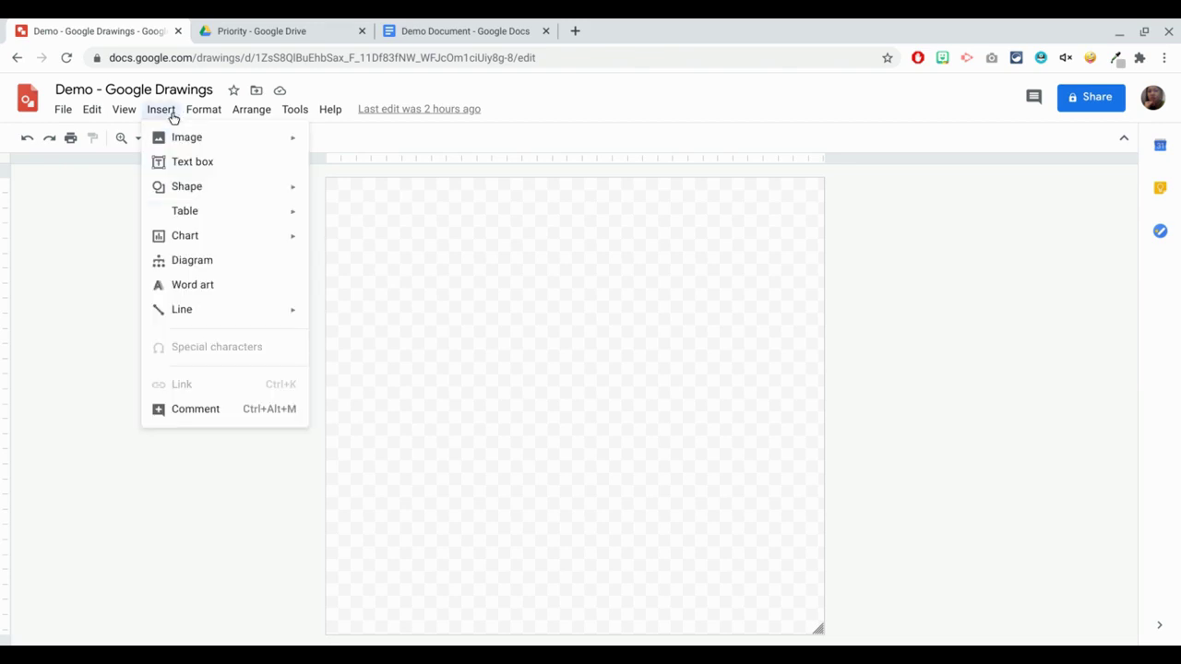
pyautogui.moveTo(178, 135)
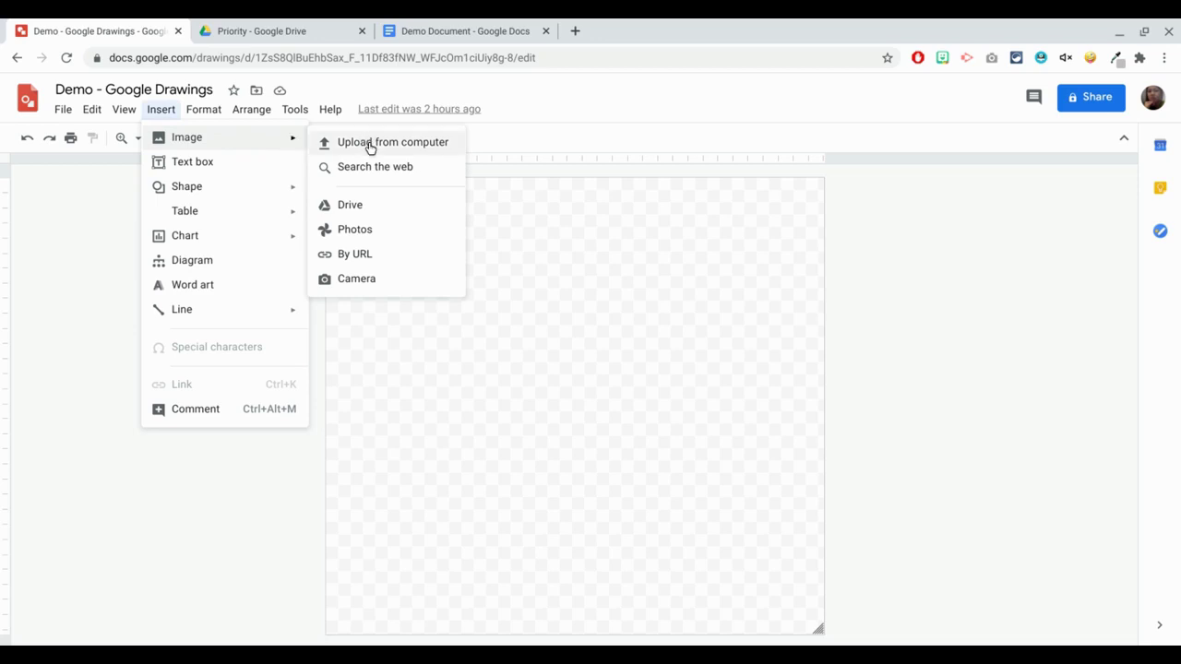
pyautogui.press('Escape')
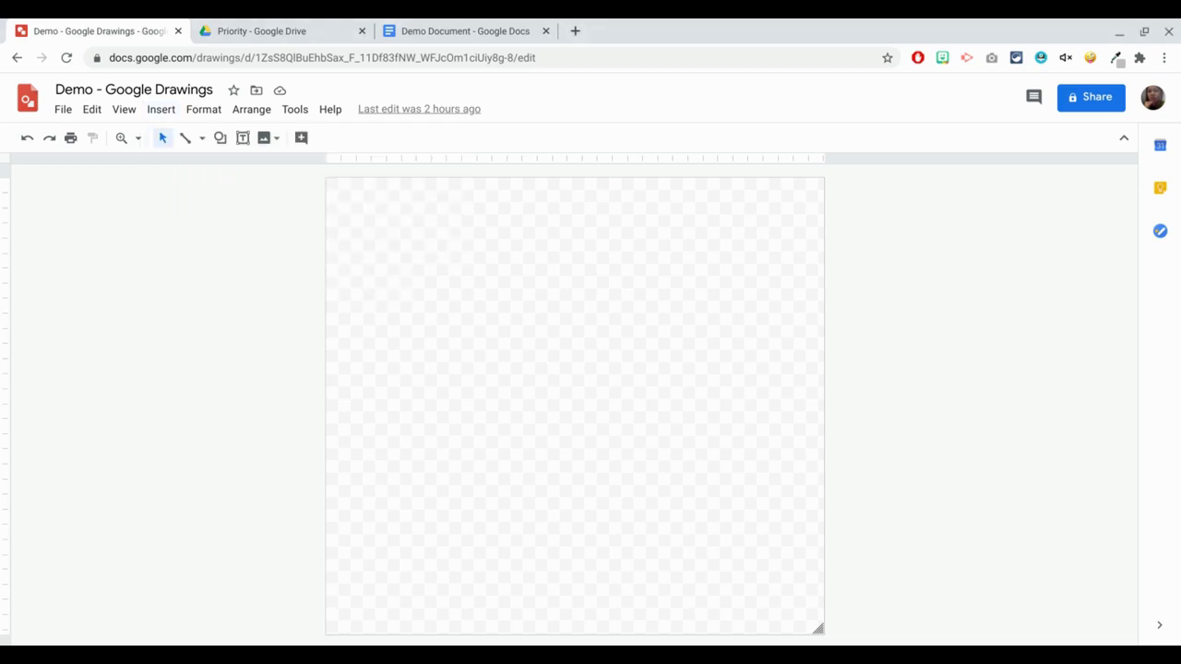
pyautogui.click(177, 113)
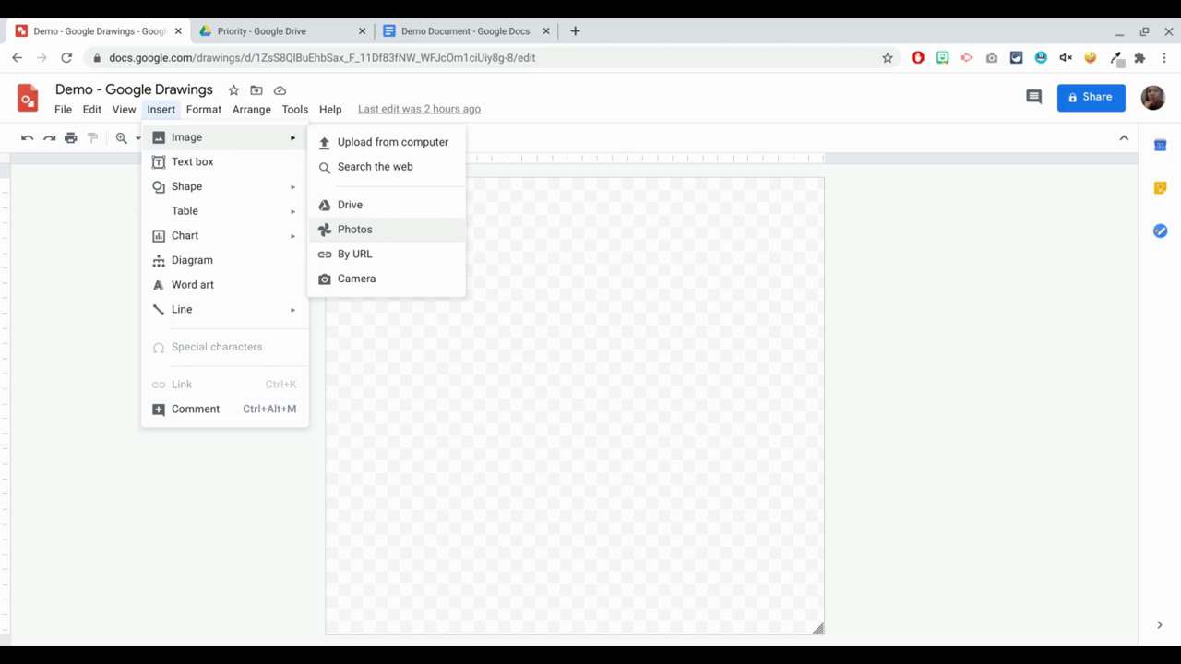
pyautogui.click(371, 170)
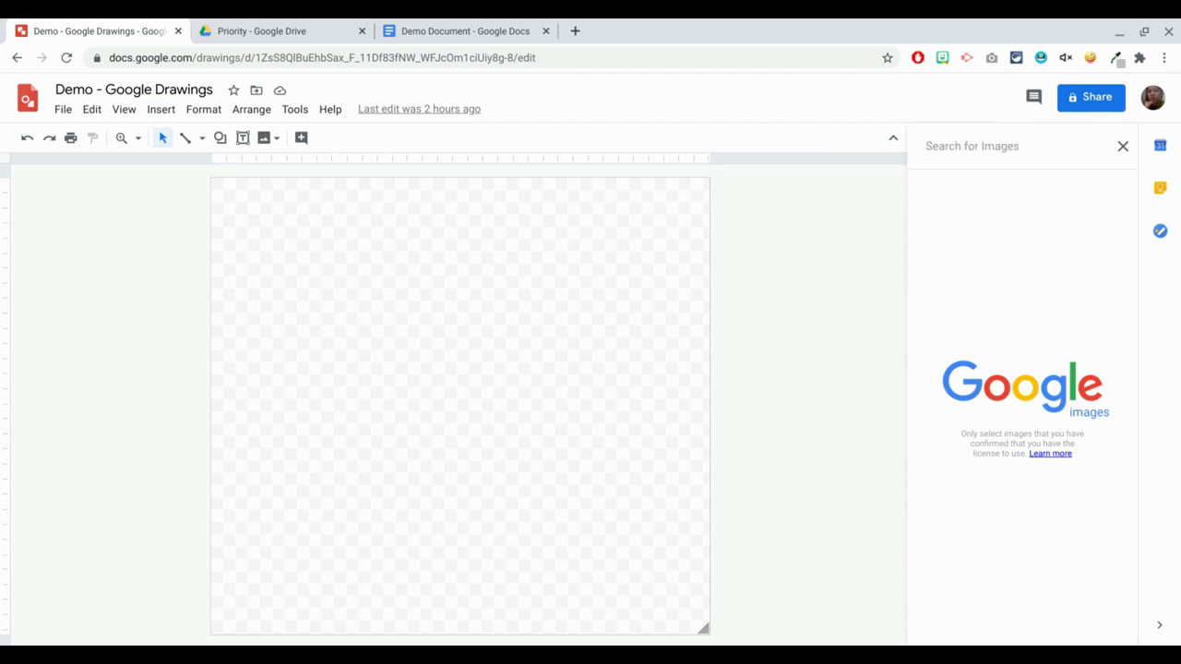
pyautogui.write('fo')
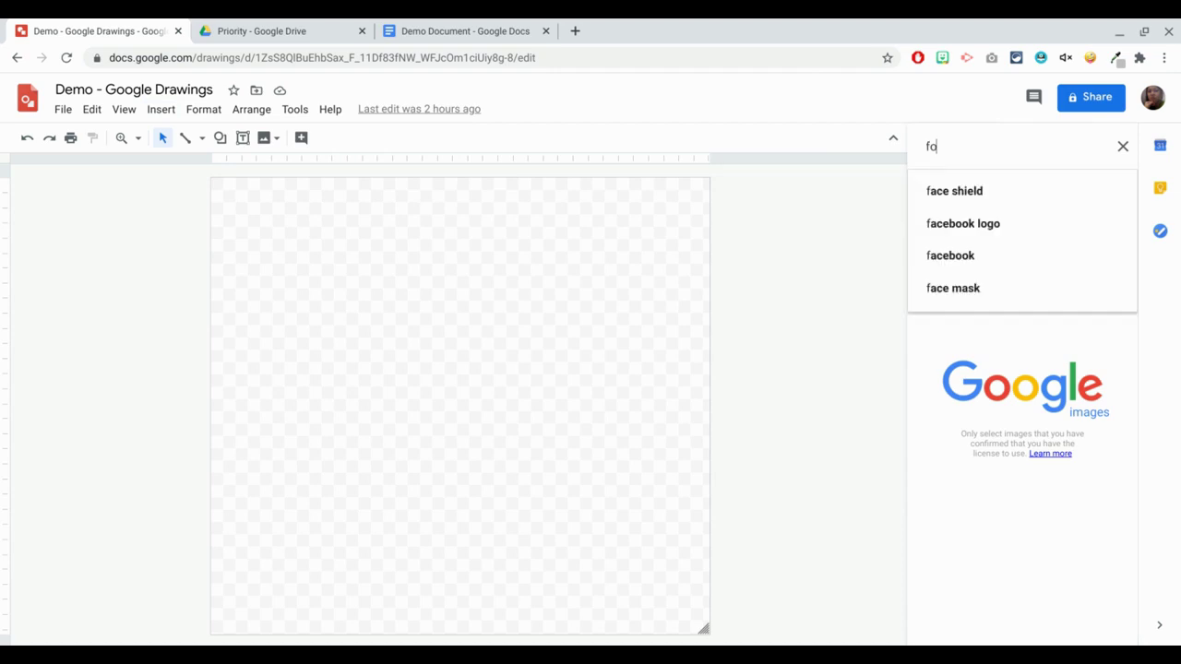
pyautogui.write('x')
pyautogui.press('Return')
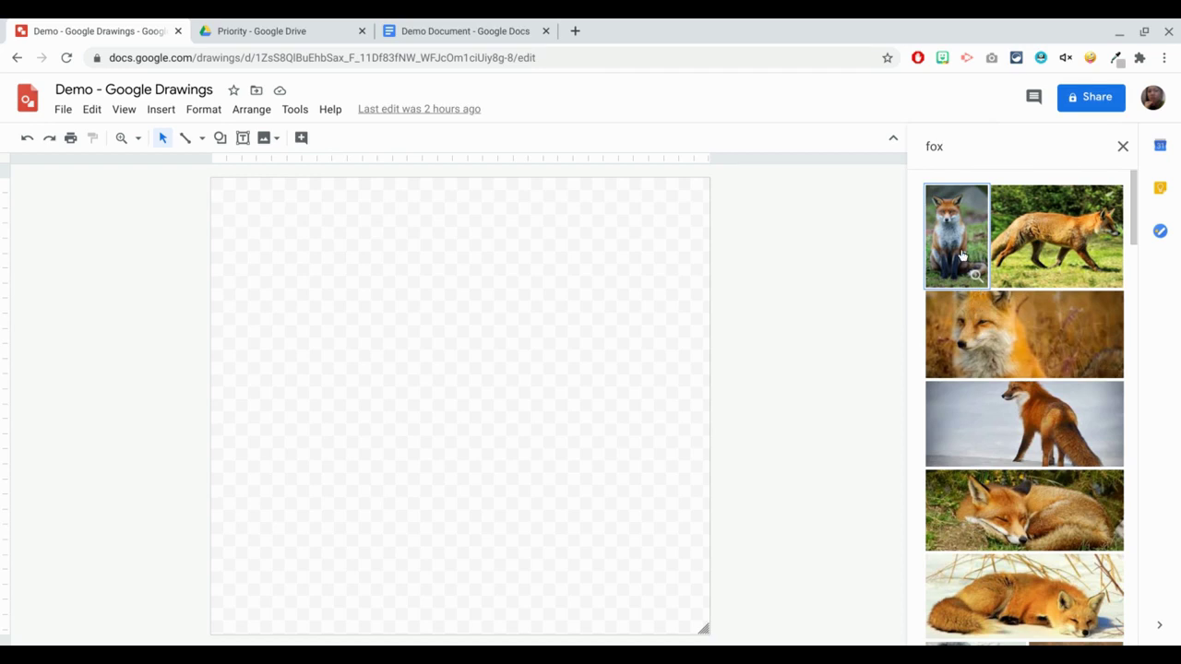
# - Insert the first result, the upright sitting fox, and place it in the canvas's upper-left corner
pyautogui.click(958, 248)
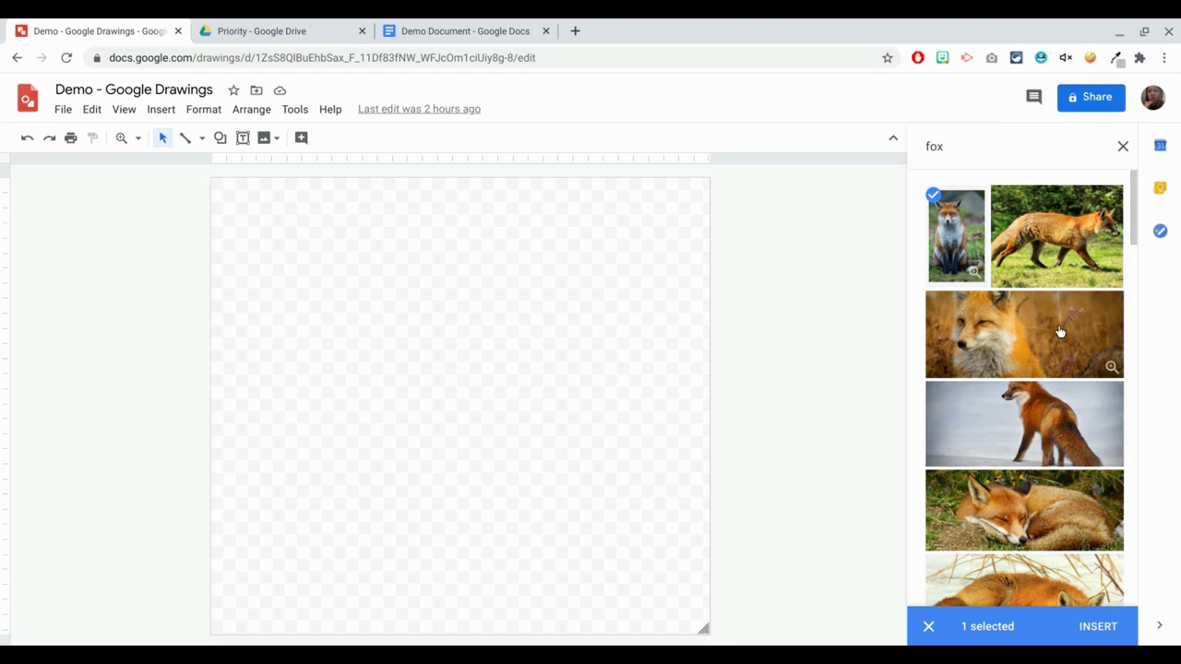
pyautogui.moveTo(950, 242); pyautogui.dragTo(894, 233)
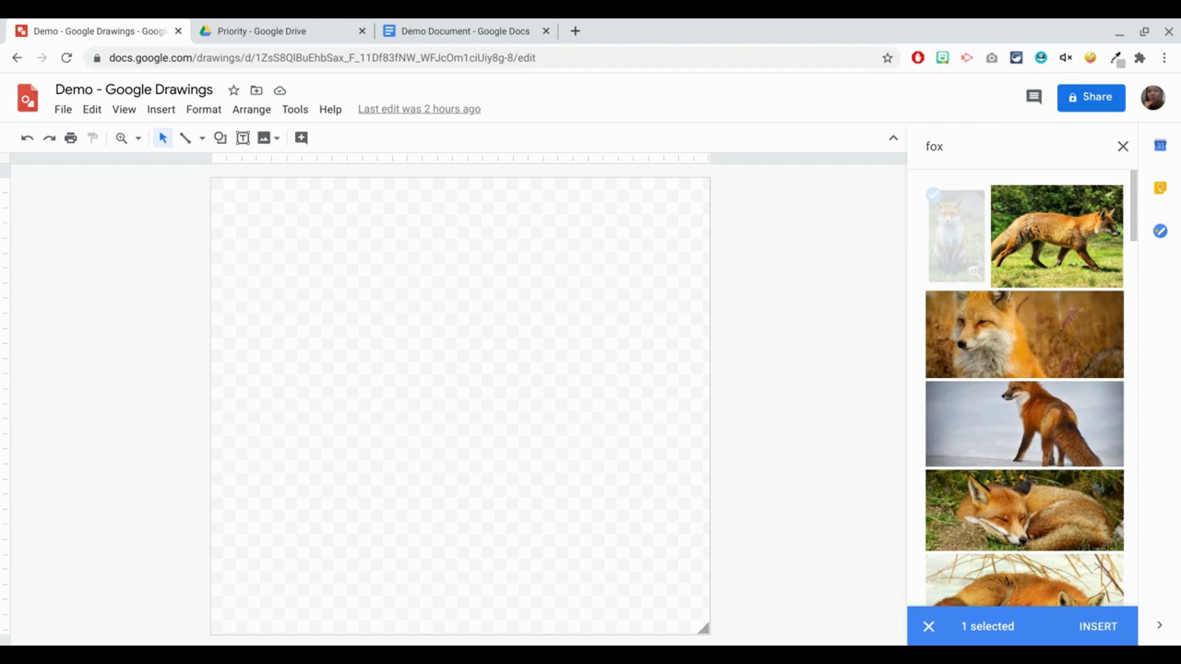
pyautogui.moveTo(894, 234); pyautogui.dragTo(543, 184)
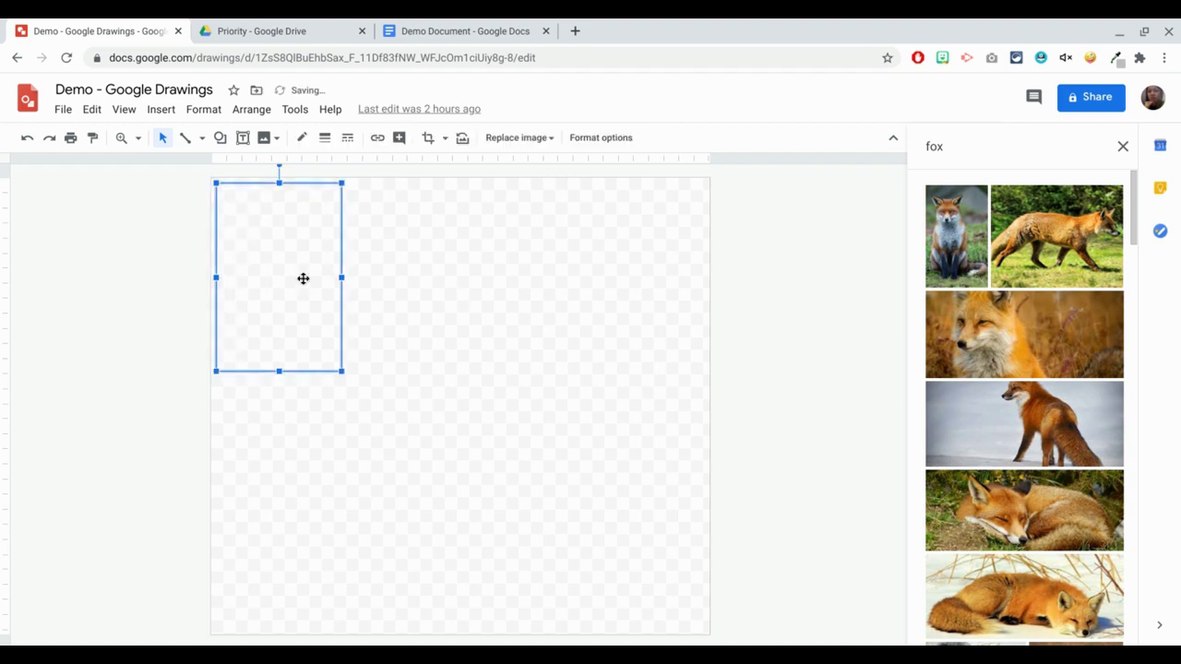
pyautogui.moveTo(301, 283)
pyautogui.mouseDown()
pyautogui.moveTo(324, 292)
pyautogui.moveTo(314, 294)
pyautogui.mouseUp()
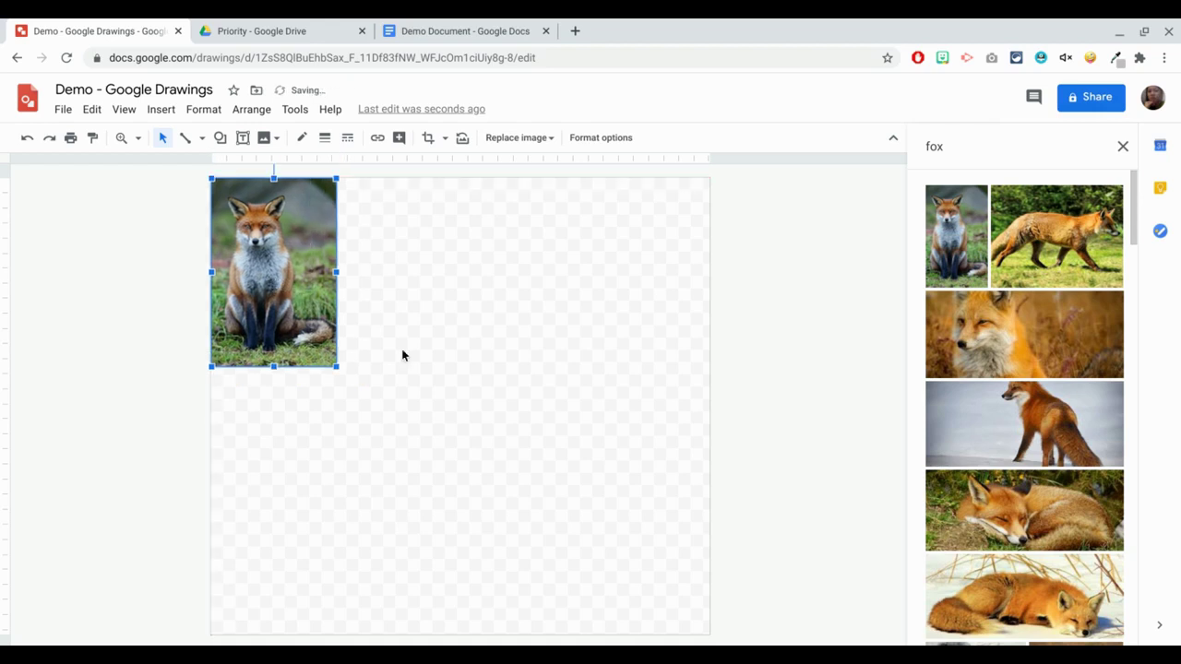
# - Resize the canvas to a landscape format about 14.5 wide by 7.9 high on the rulers
pyautogui.click(630, 524)
pyautogui.moveTo(703, 630); pyautogui.dragTo(710, 509)
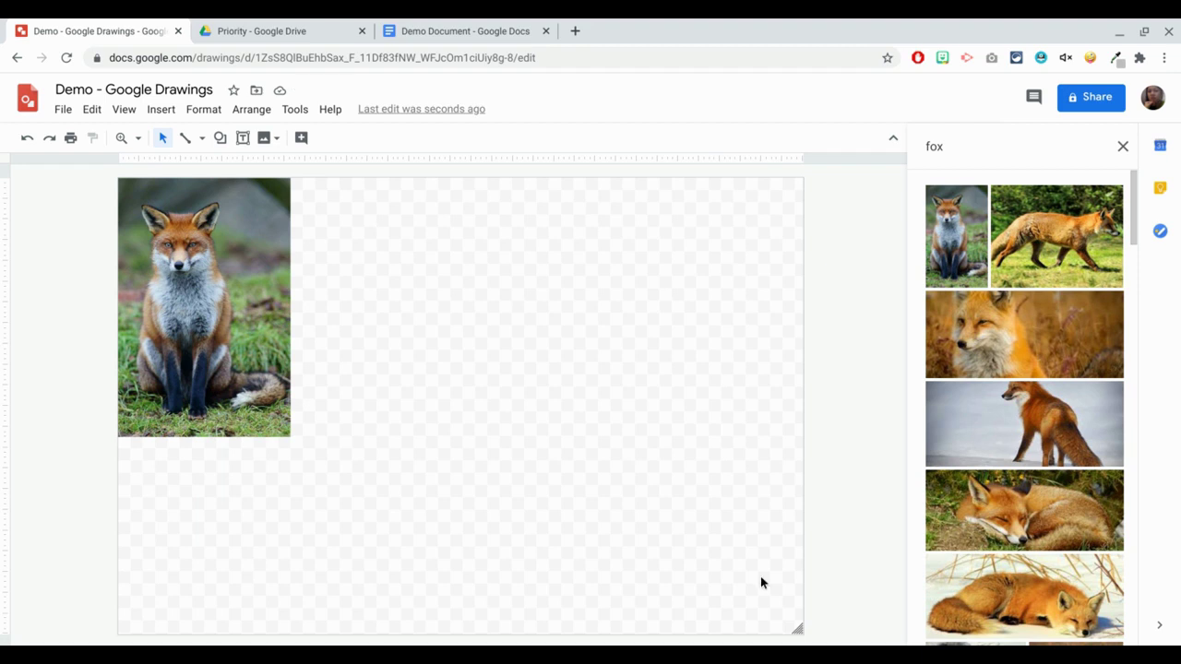
pyautogui.moveTo(795, 629); pyautogui.dragTo(797, 473)
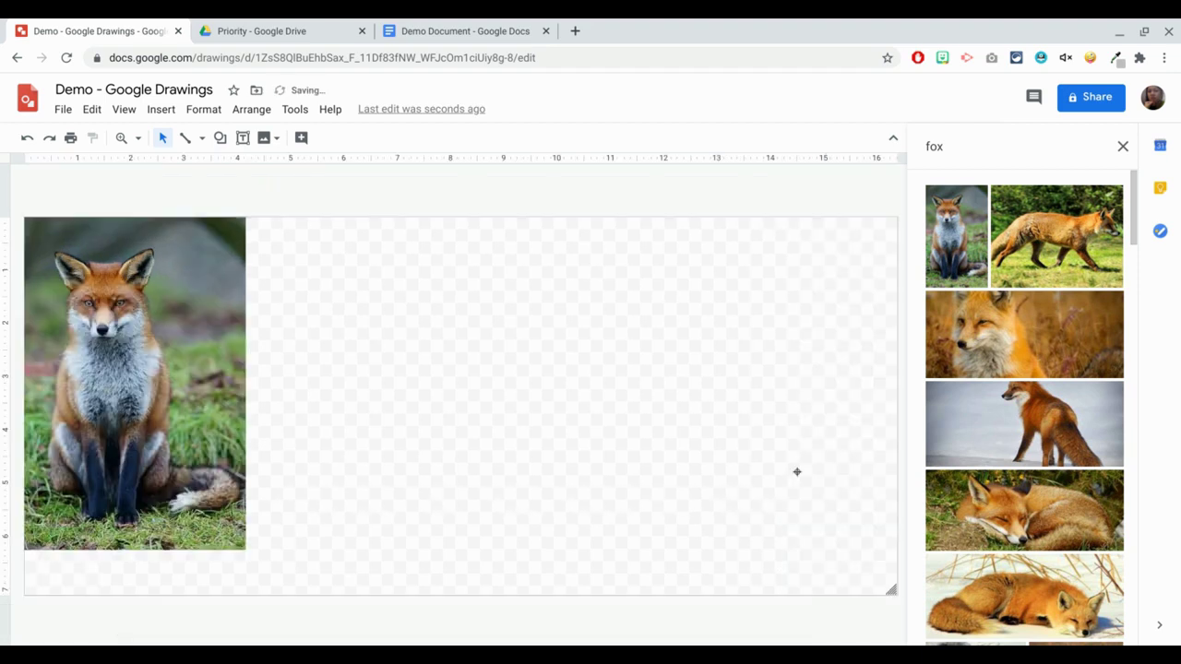
pyautogui.moveTo(889, 588); pyautogui.dragTo(859, 640)
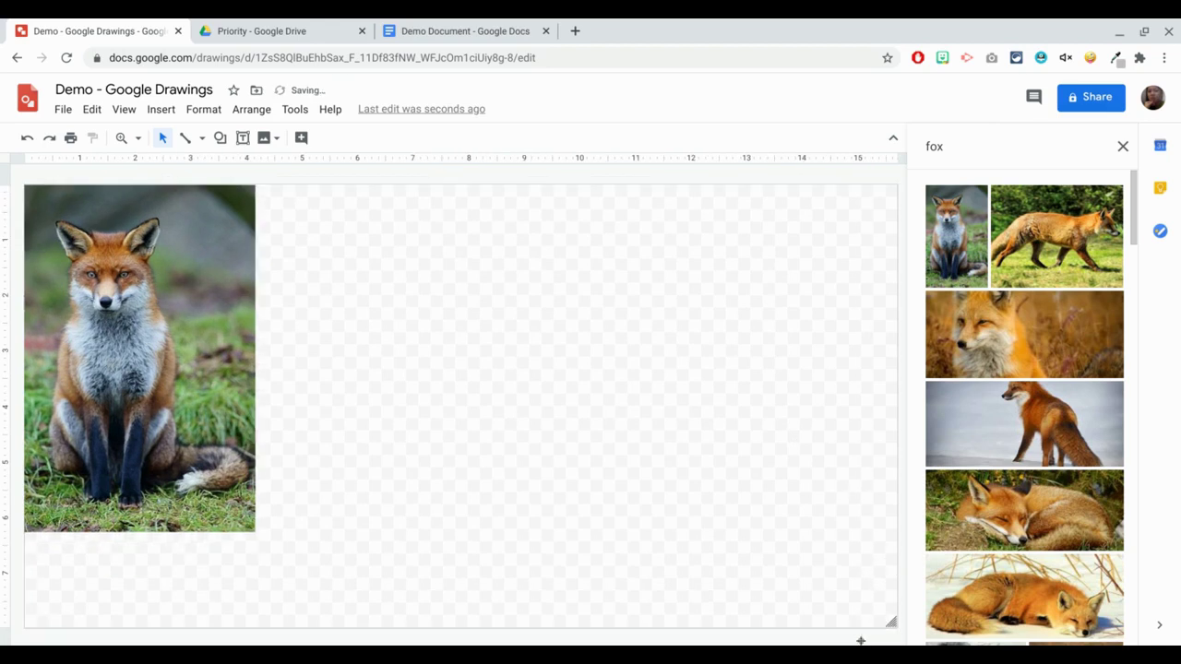
pyautogui.moveTo(835, 627)
pyautogui.mouseDown()
pyautogui.moveTo(812, 627)
pyautogui.moveTo(829, 623)
pyautogui.mouseUp()
# - Reposition and enlarge the fox photo so it fills the full canvas height along the left edge
pyautogui.moveTo(188, 422); pyautogui.dragTo(191, 468)
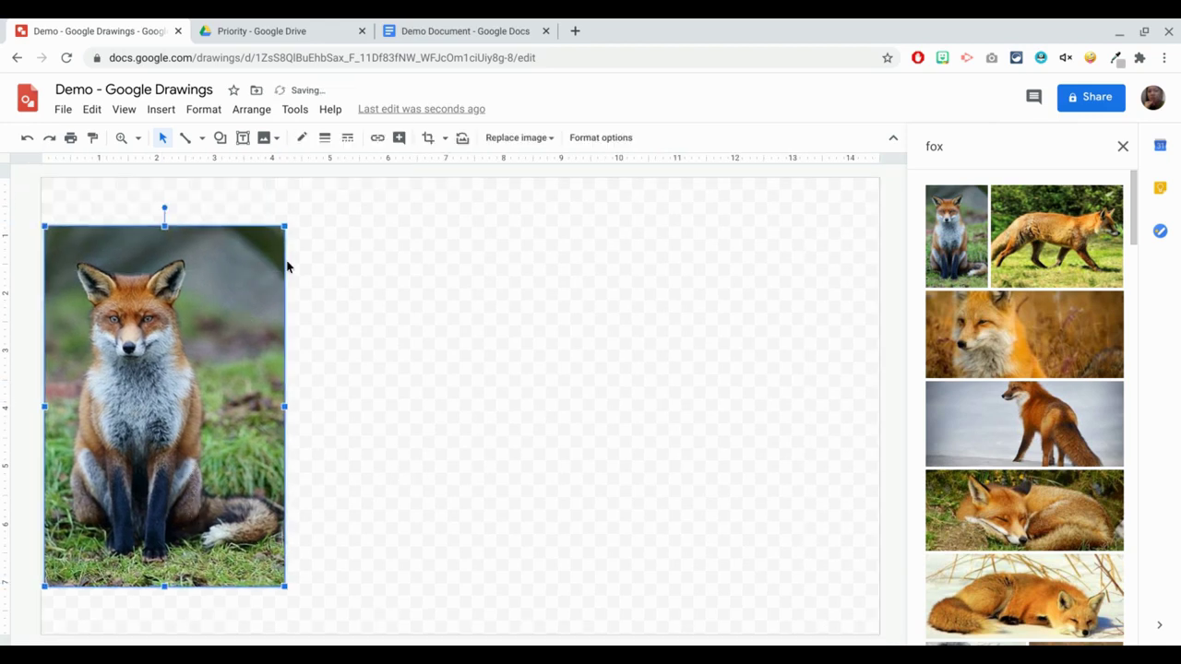
pyautogui.moveTo(284, 225); pyautogui.dragTo(316, 178)
pyautogui.moveTo(283, 247); pyautogui.dragTo(277, 261)
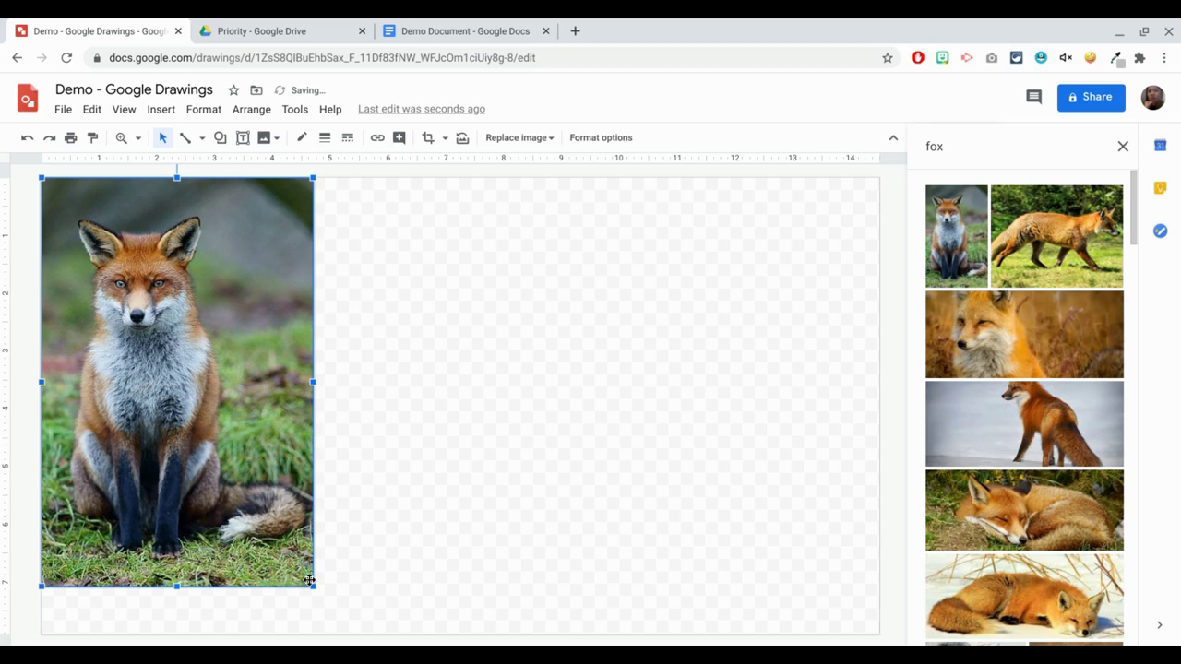
pyautogui.moveTo(313, 585); pyautogui.dragTo(340, 633)
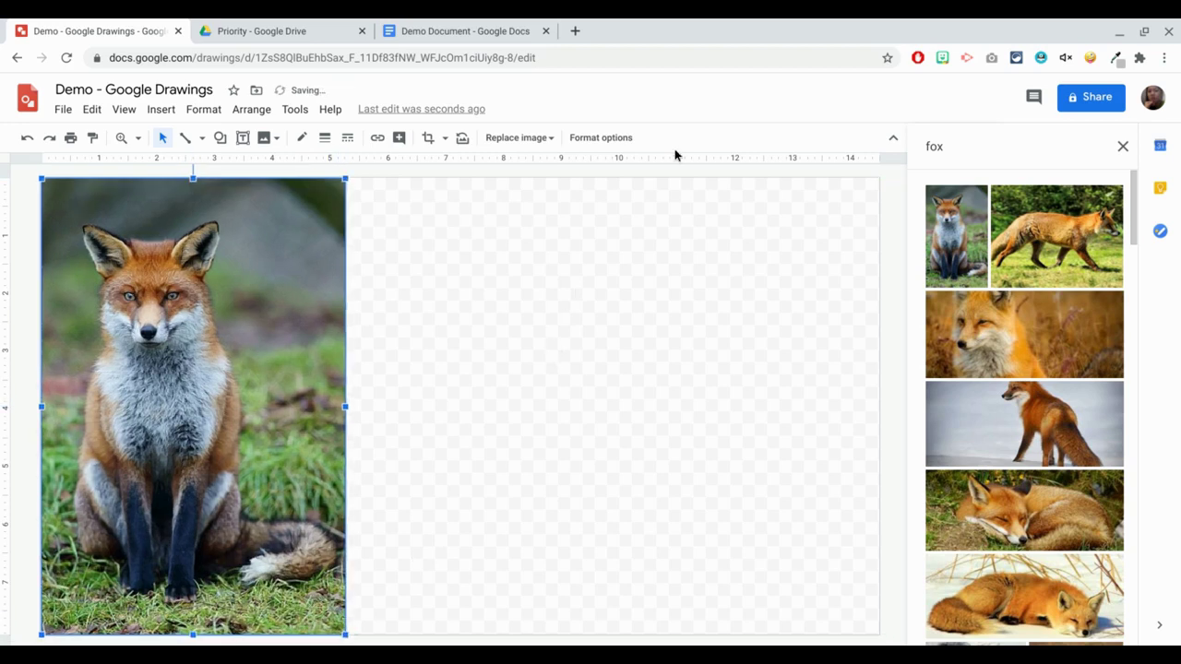
# - Try the Grayscale recolor on the fox photo and replace it with the orange-brown Dark 3 recolor
pyautogui.click(627, 141)
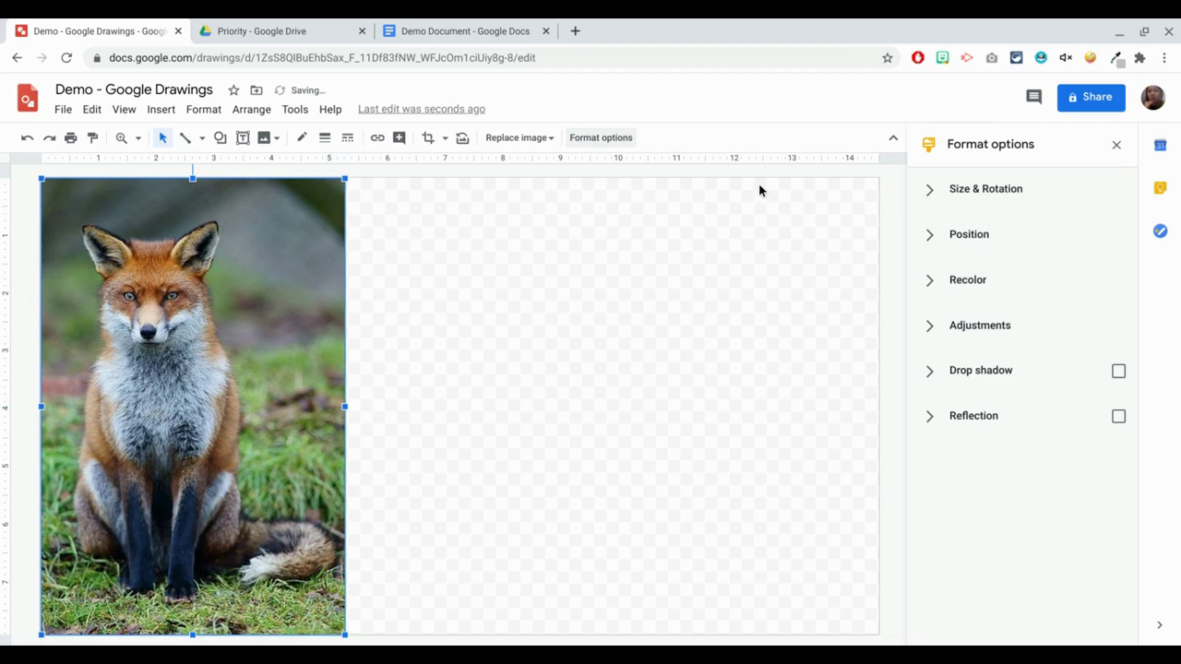
pyautogui.click(957, 278)
pyautogui.click(968, 319)
pyautogui.scroll(-3, 1005, 432)
pyautogui.click(1068, 546)
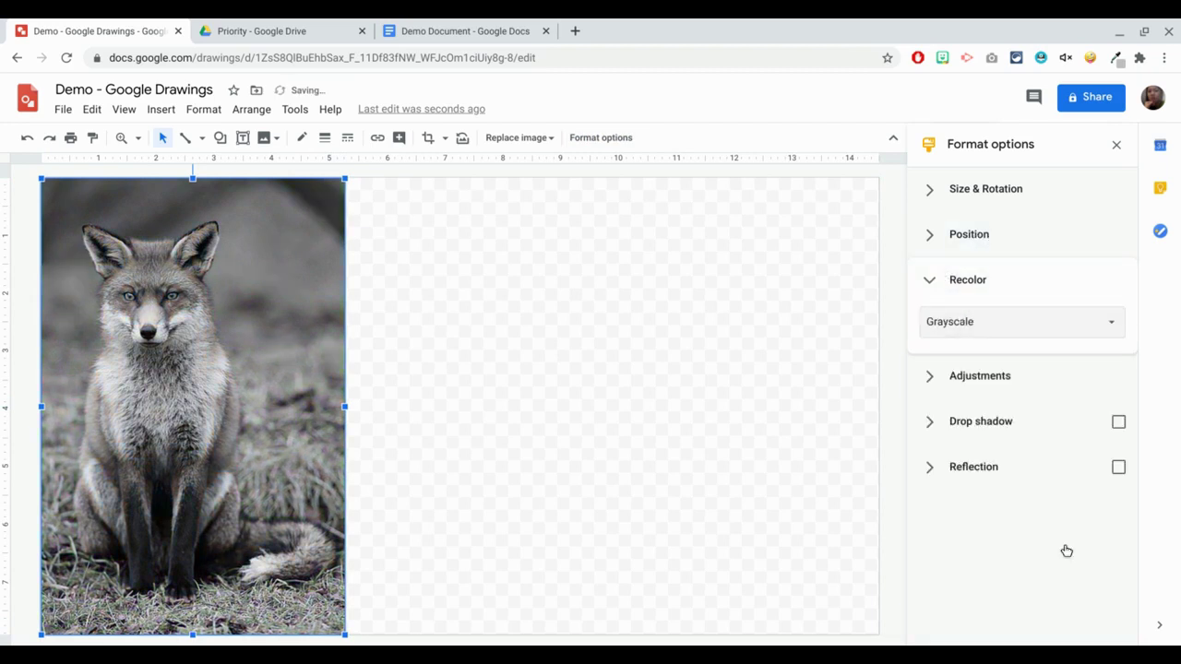
pyautogui.click(975, 322)
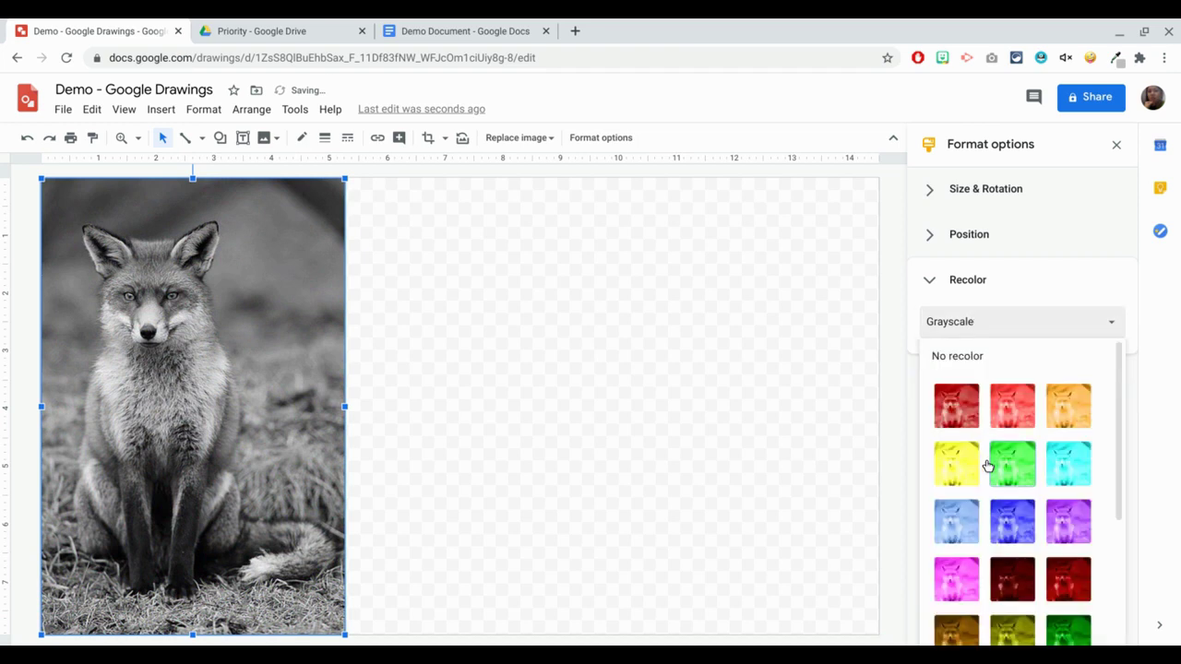
pyautogui.scroll(-2, 988, 466)
pyautogui.click(955, 533)
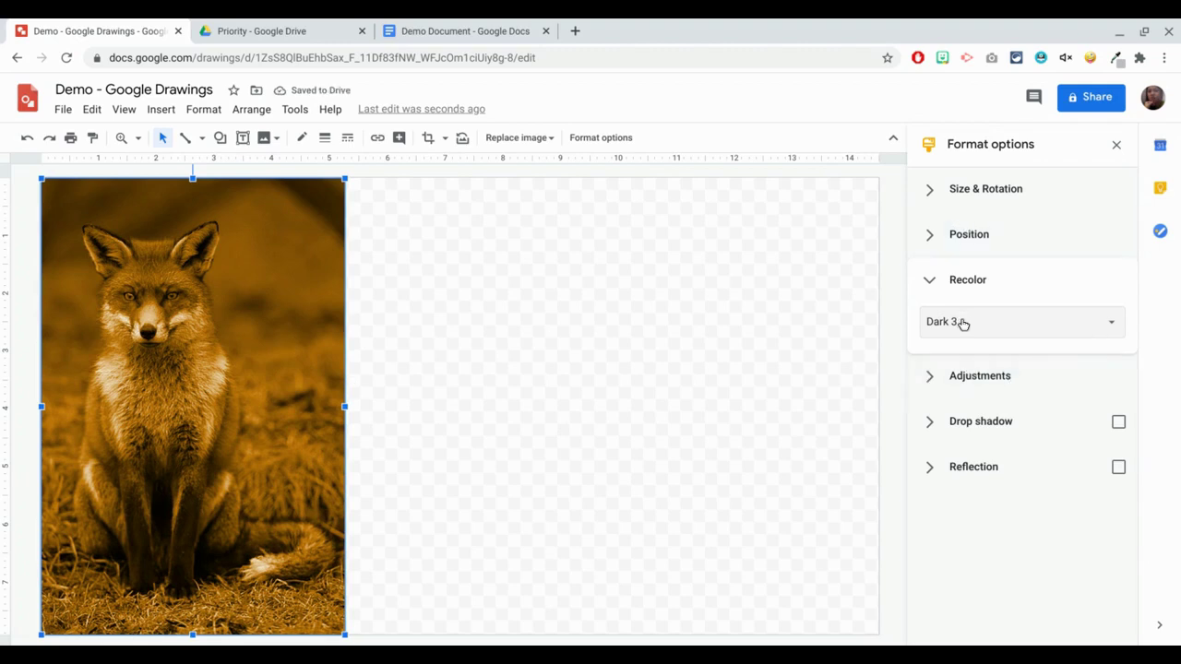
# - Increase the fox photo's transparency slightly in its image adjustments and deselect the photo
pyautogui.click(940, 374)
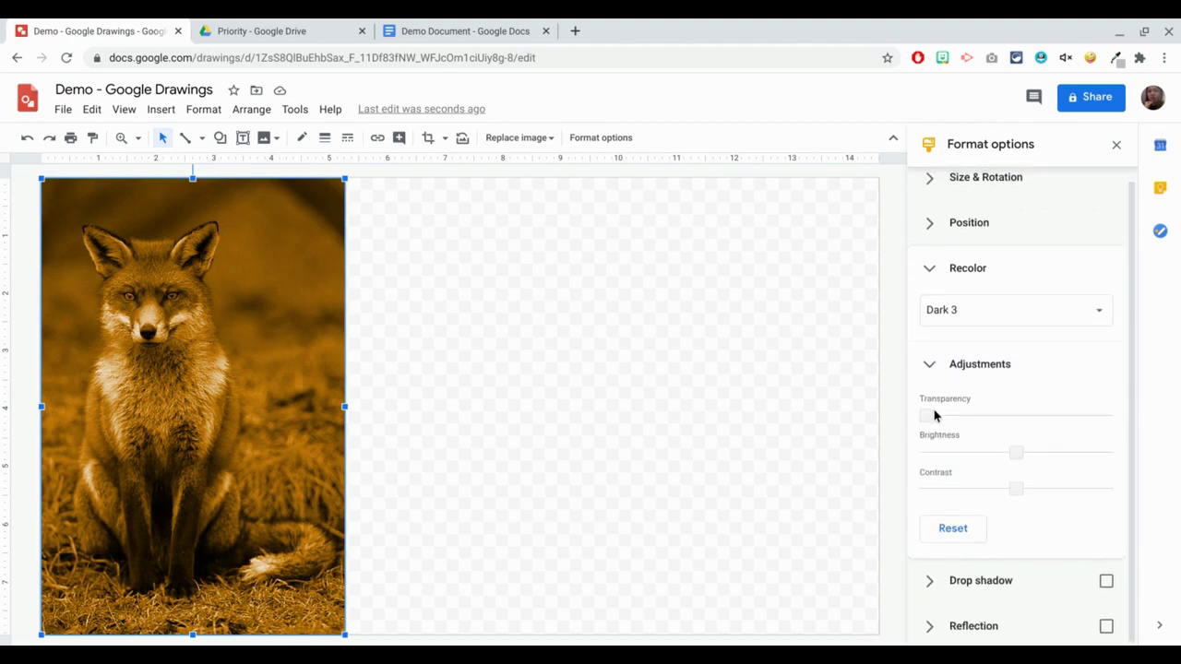
pyautogui.moveTo(931, 414); pyautogui.dragTo(958, 411)
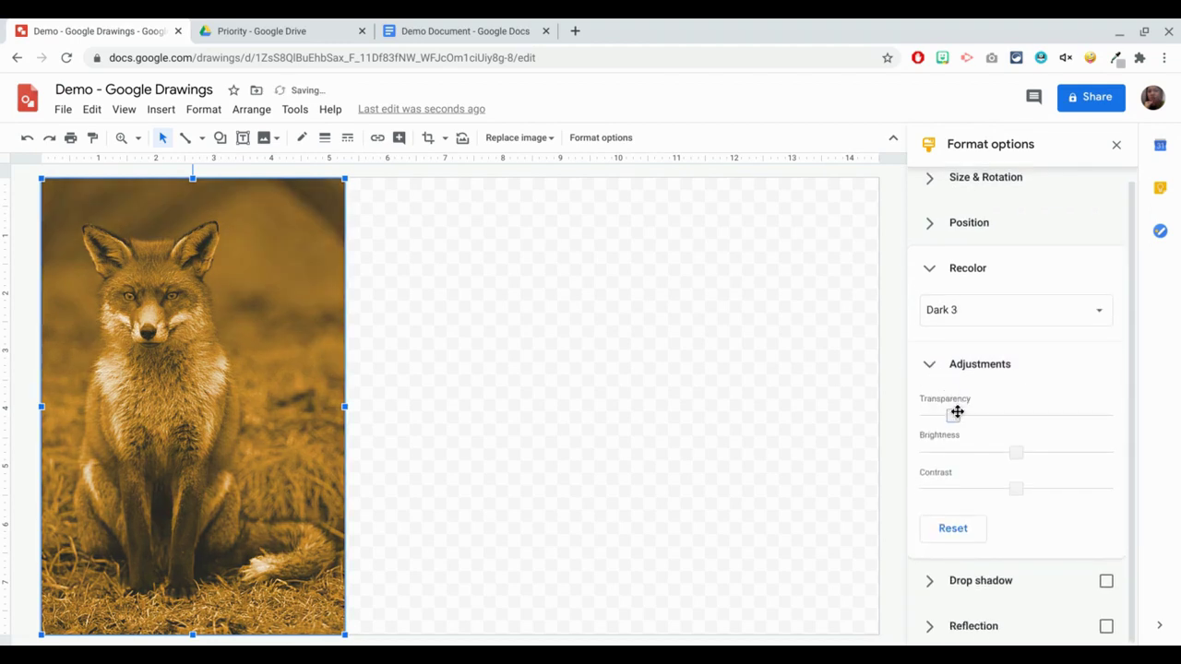
pyautogui.click(672, 301)
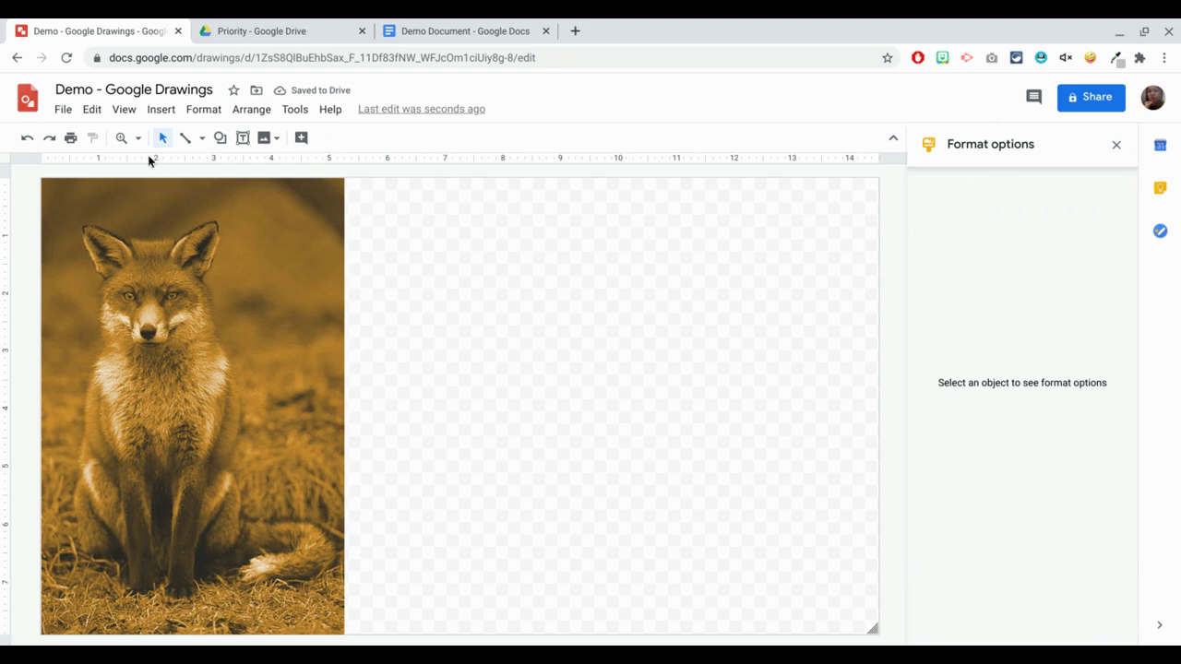
# - Add a text box beside the fox photo reading "The quick brown fox jumped over the lazy dog."
pyautogui.click(242, 138)
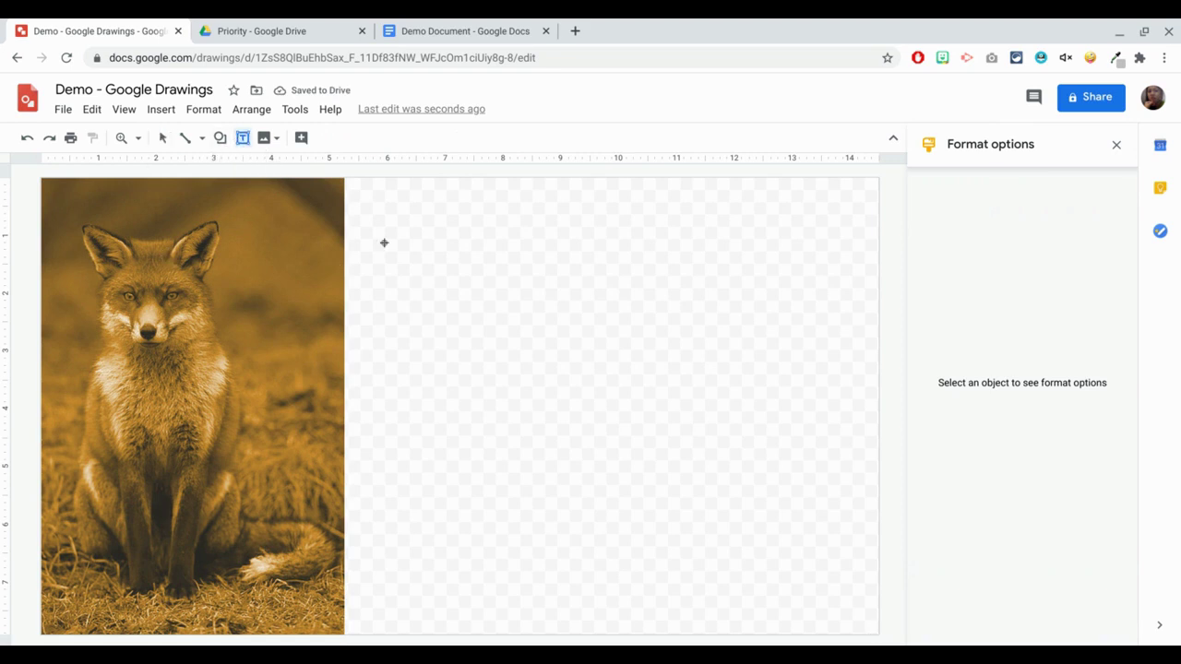
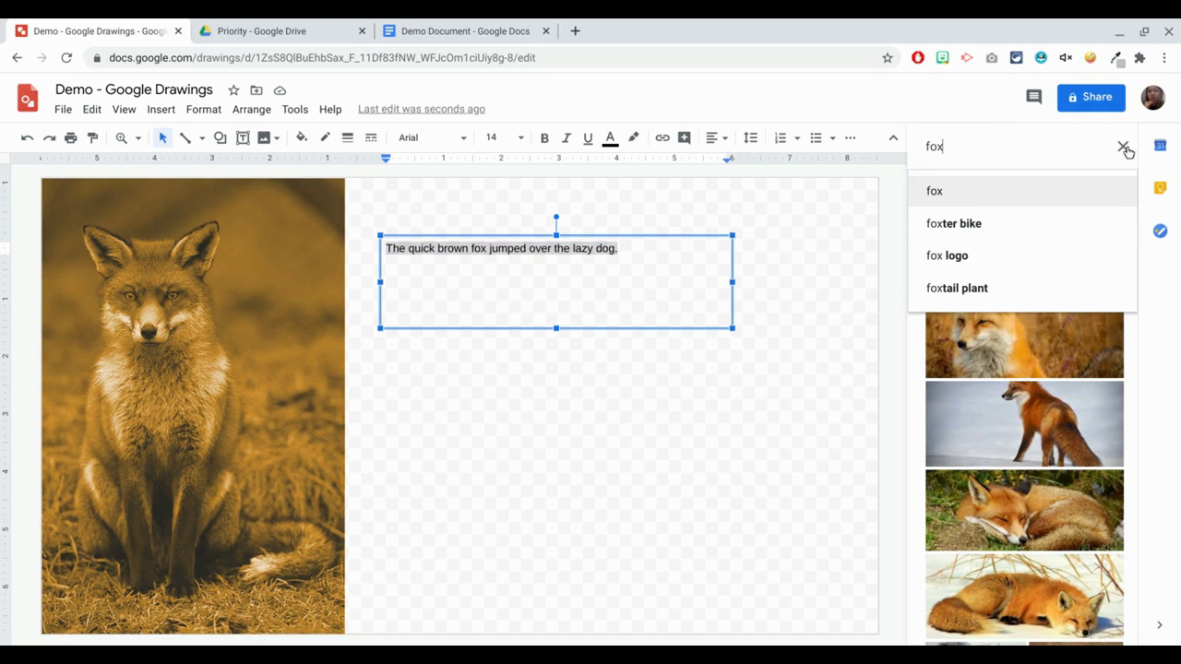
# - Browse the available fonts for the selected sentence and mark Montserrat, Lato and Roboto Condensed as additional fonts for the font list
pyautogui.click(462, 140)
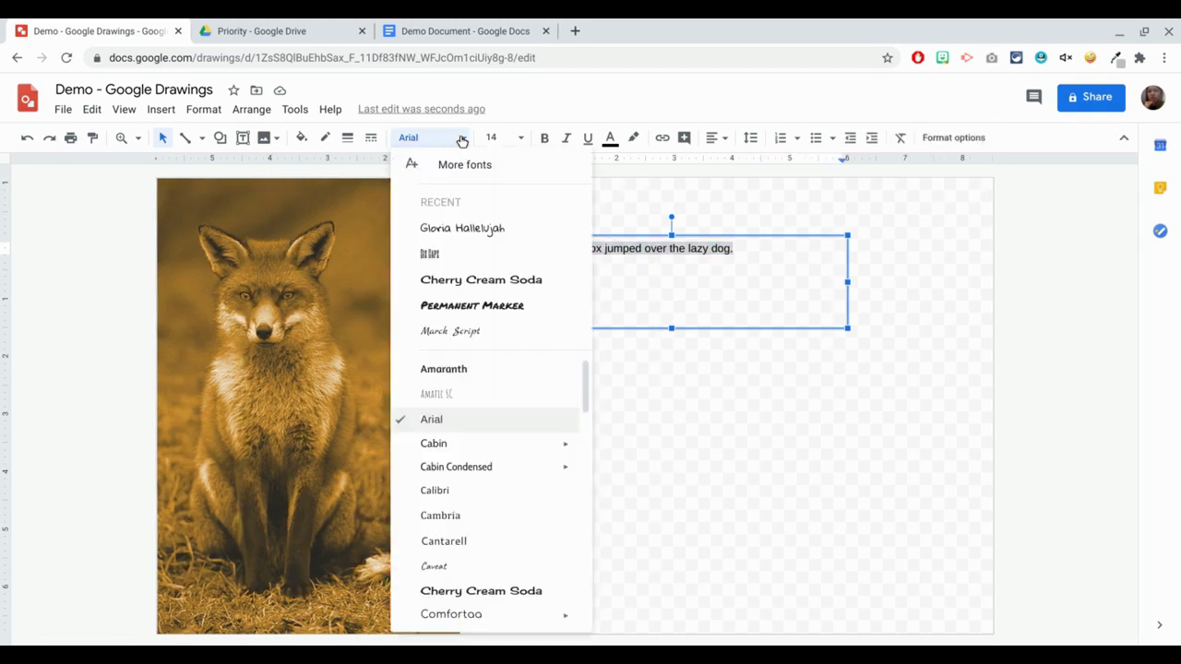
pyautogui.scroll(-5, 469, 457)
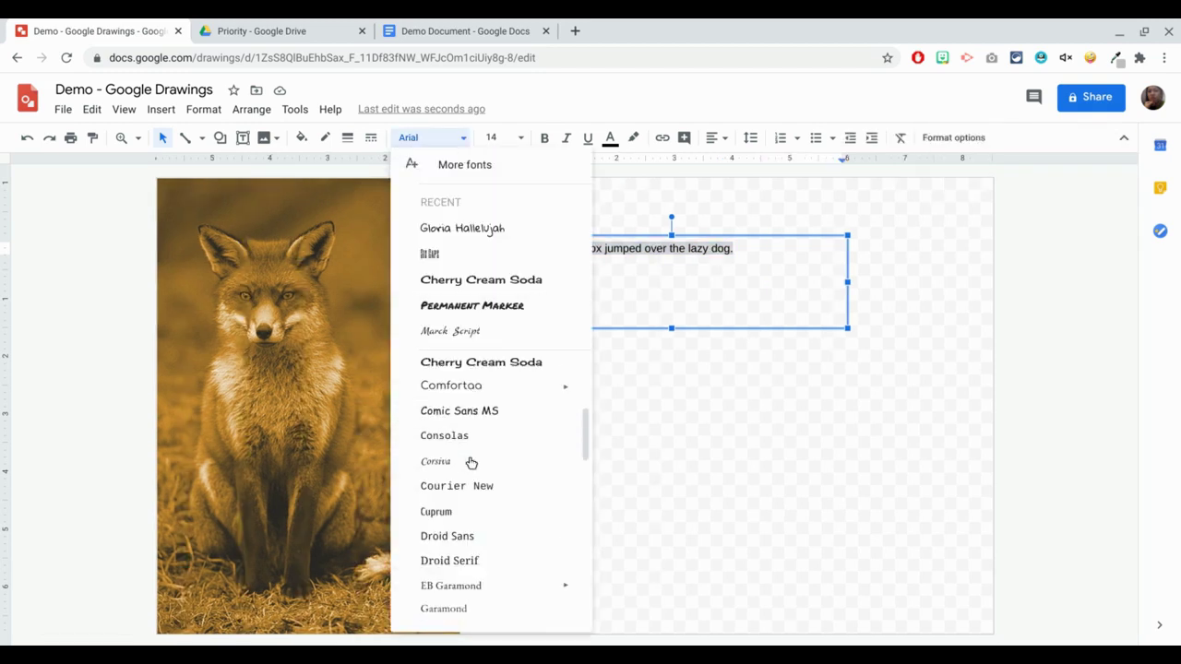
pyautogui.scroll(-7, 469, 461)
pyautogui.scroll(3, 469, 464)
pyautogui.scroll(1, 470, 466)
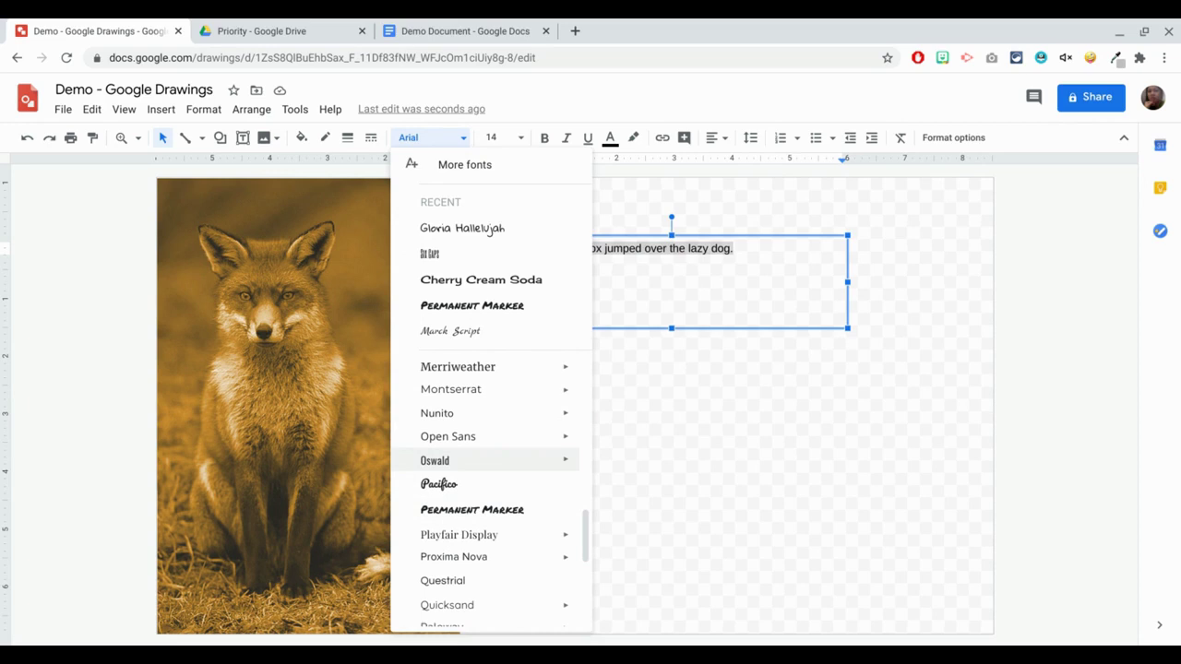
pyautogui.scroll(-2, 470, 461)
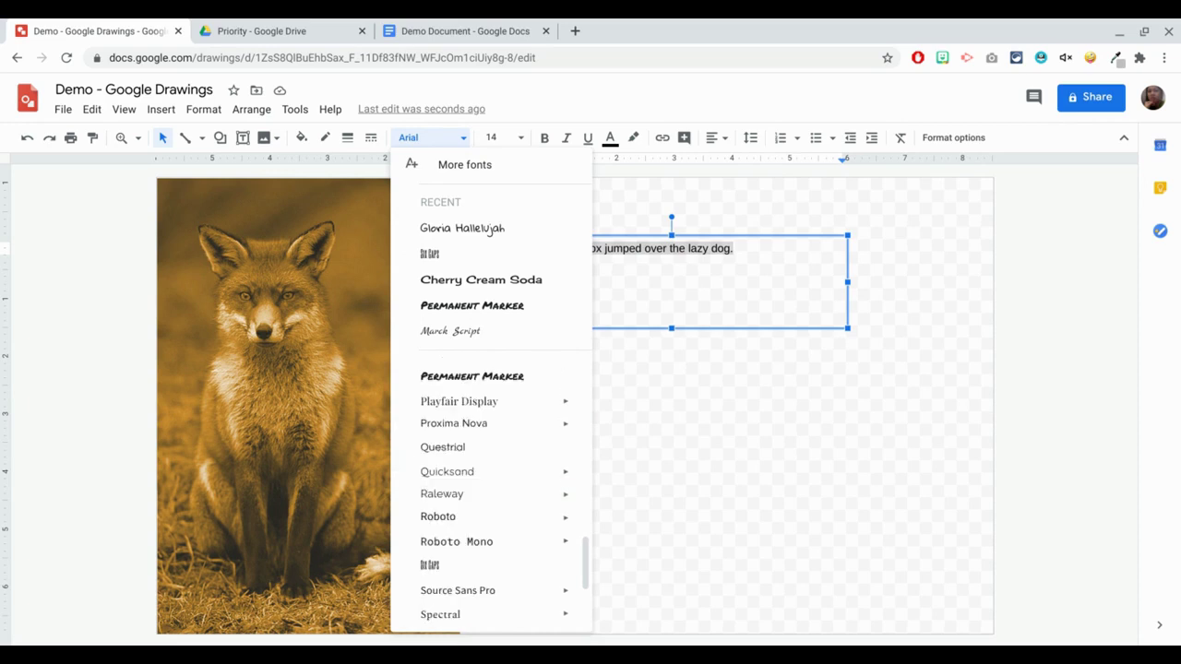
pyautogui.scroll(5, 475, 397)
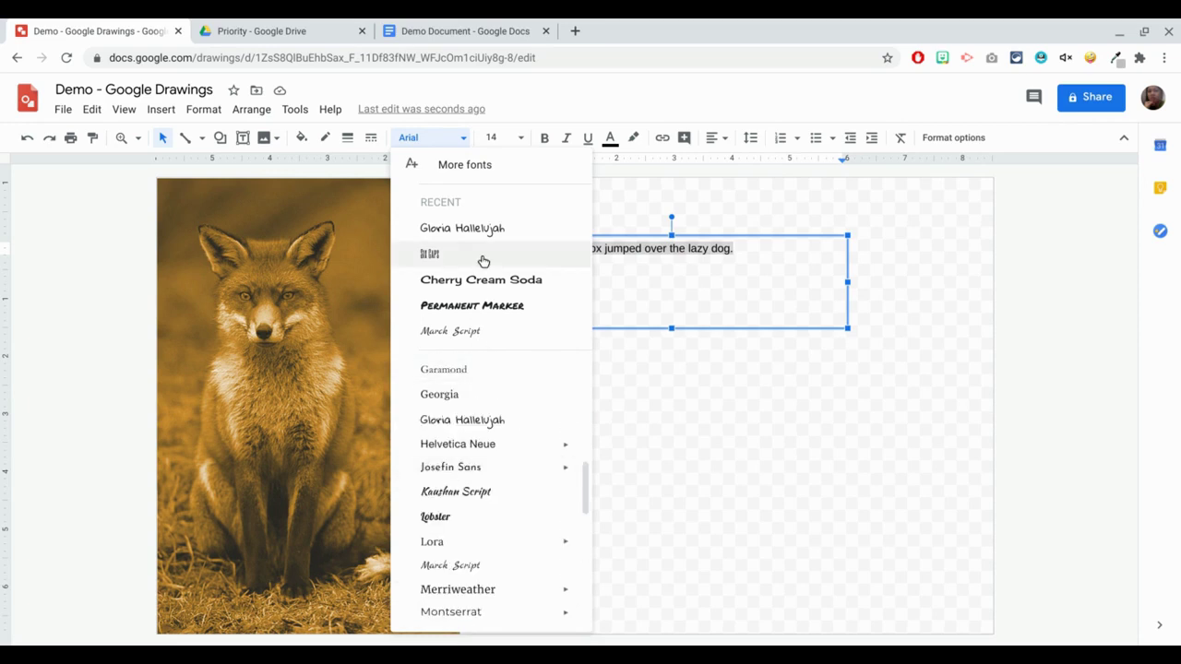
pyautogui.click(465, 165)
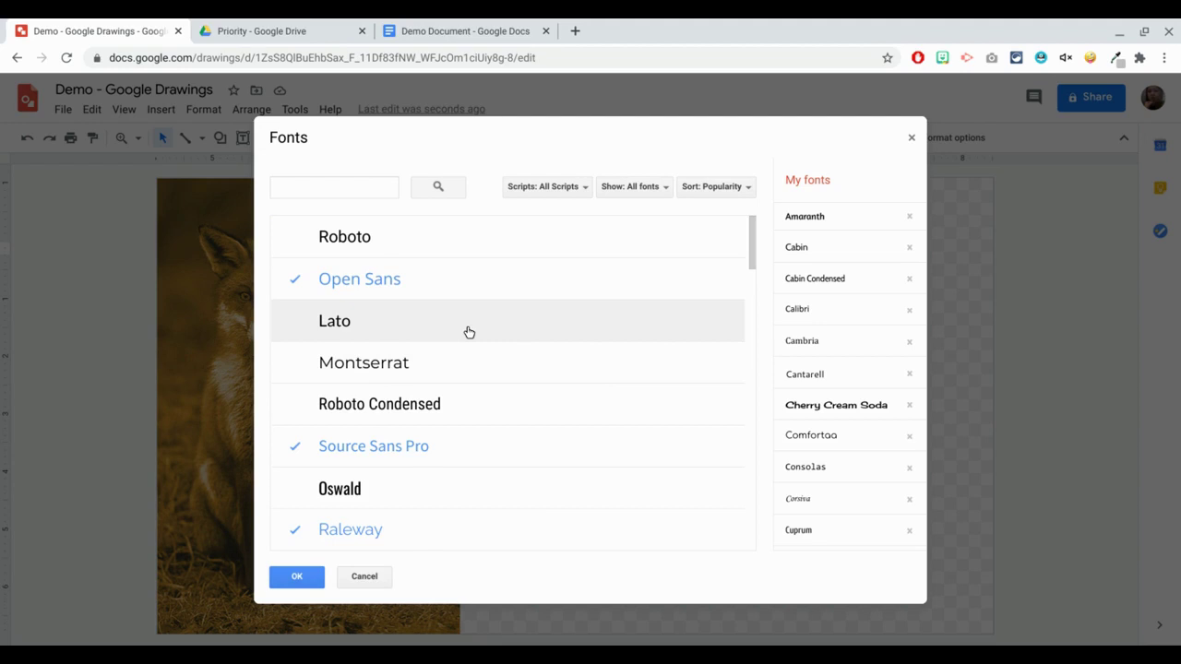
pyautogui.click(292, 374)
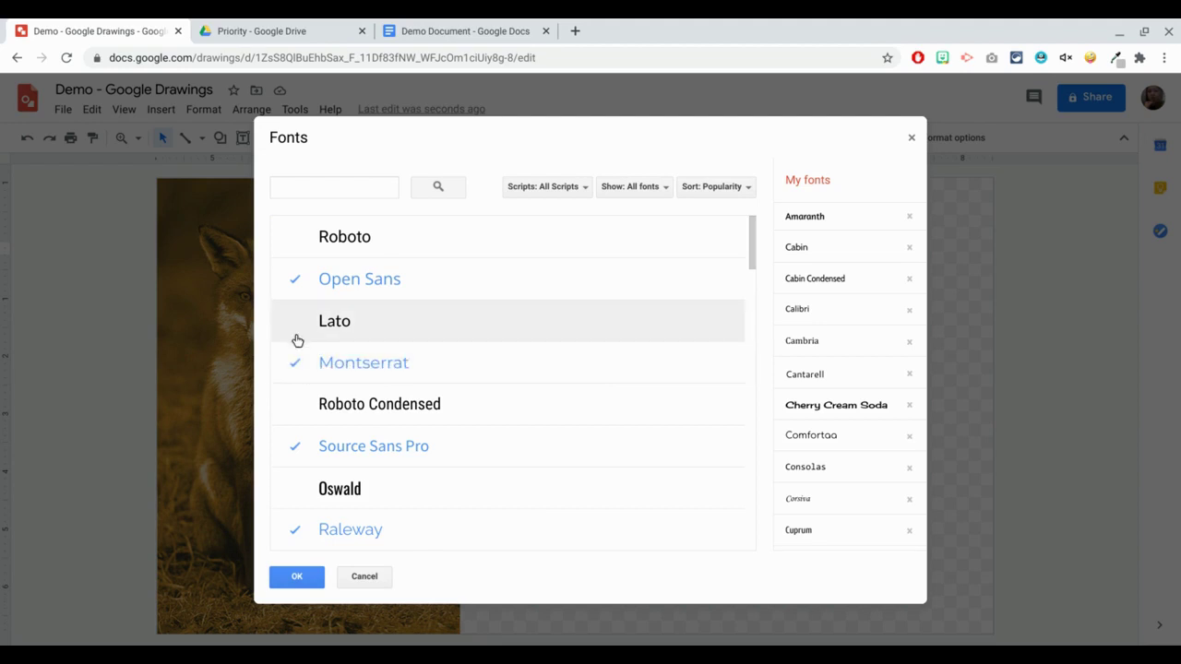
pyautogui.click(295, 336)
pyautogui.click(303, 404)
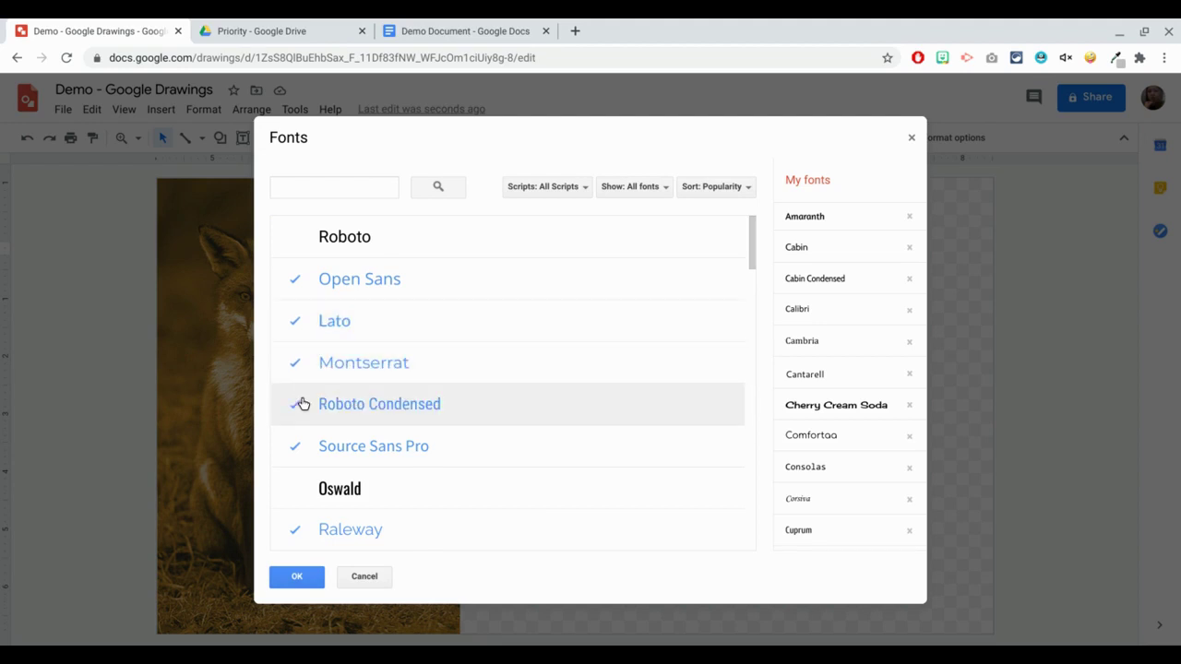
# - Find the Anton font in the full font catalogue, add it to the personal fonts and save the selection
pyautogui.scroll(-1, 302, 404)
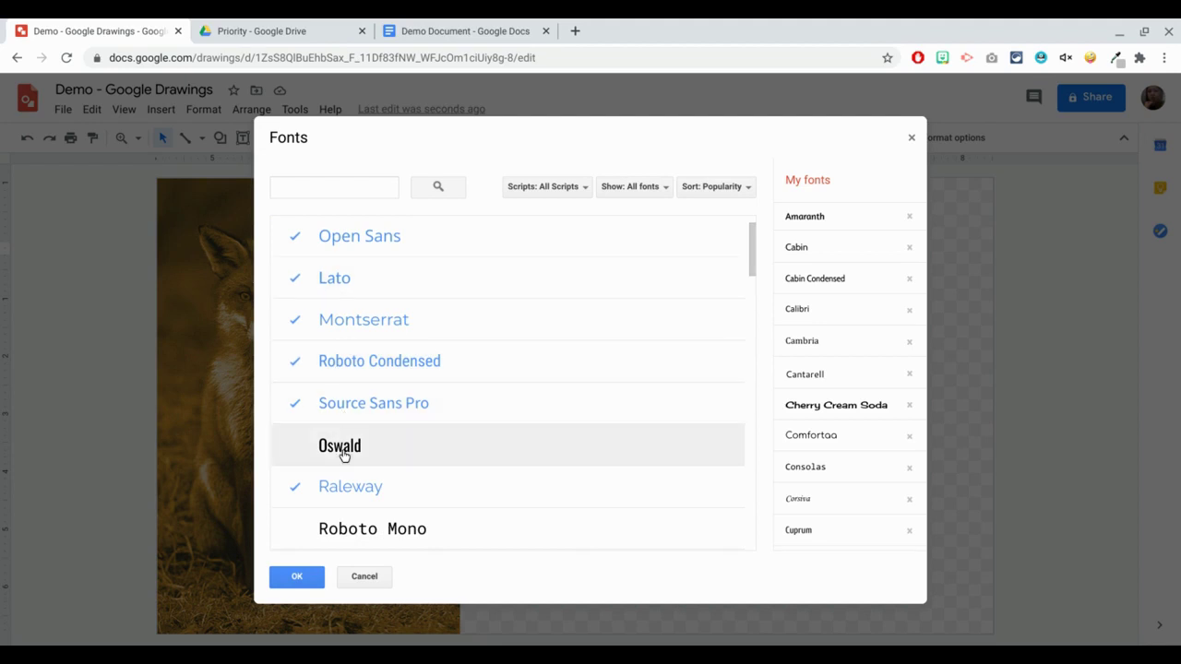
pyautogui.scroll(-10, 333, 478)
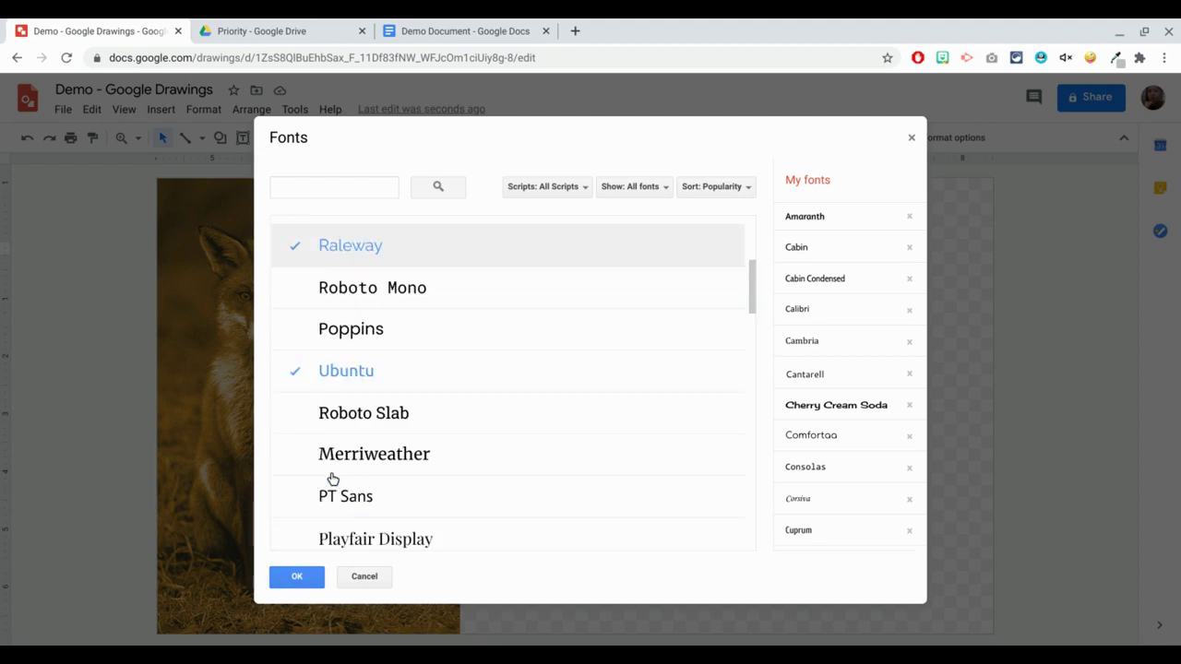
pyautogui.scroll(-15, 333, 479)
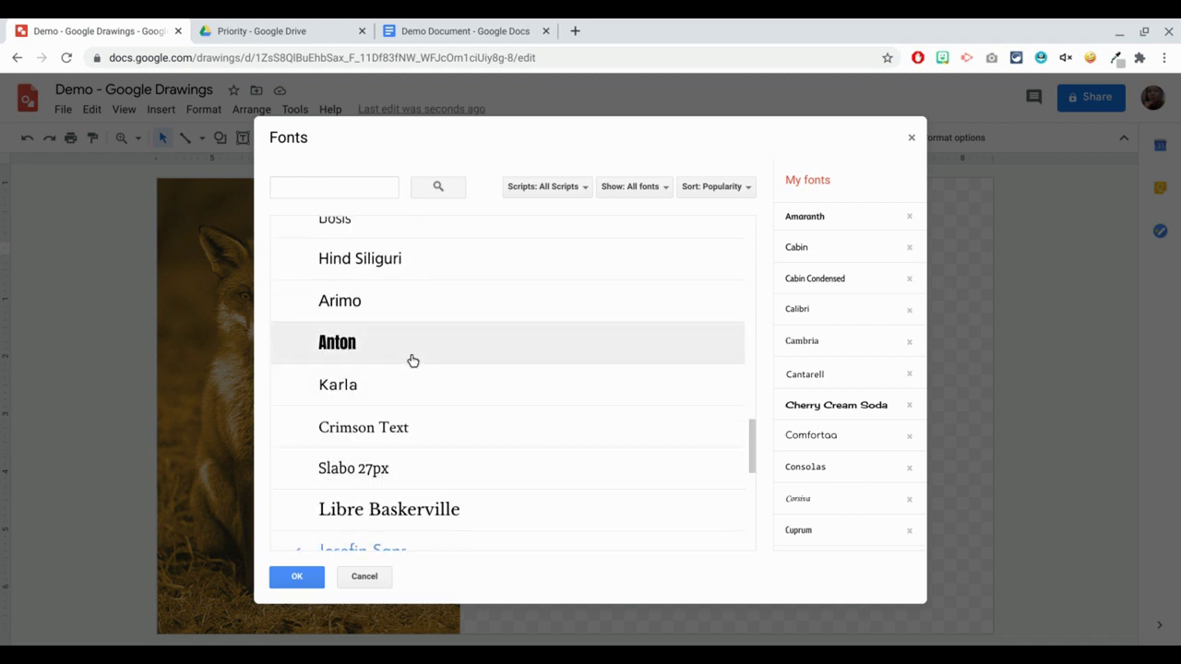
pyautogui.click(413, 359)
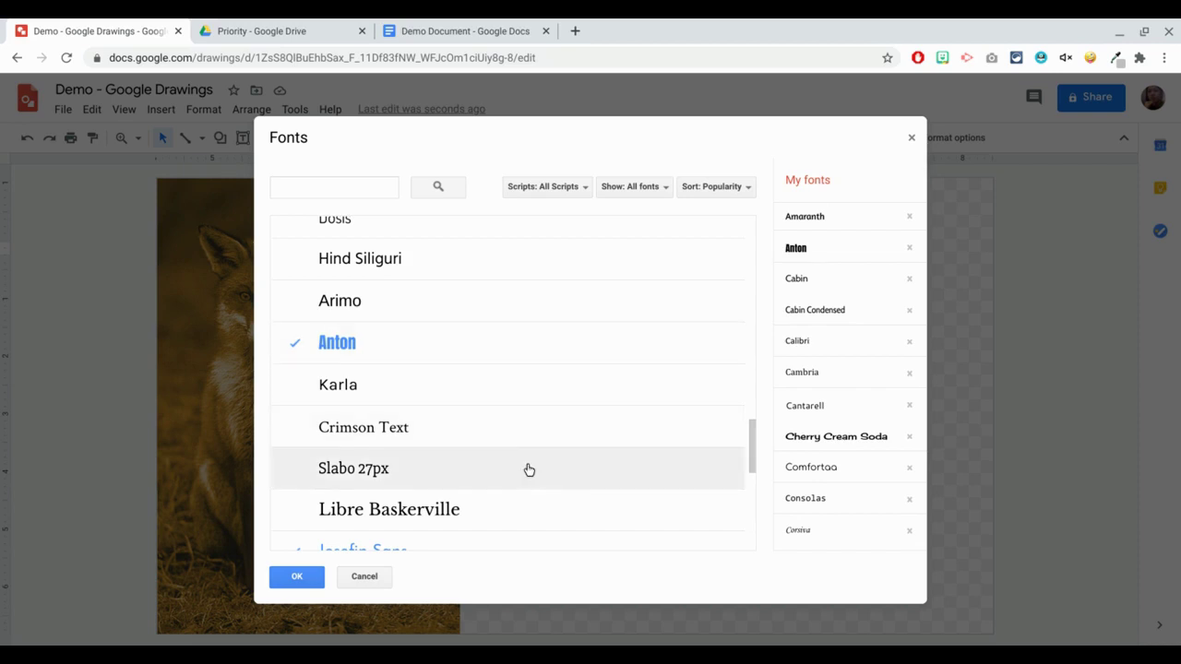
pyautogui.click(310, 581)
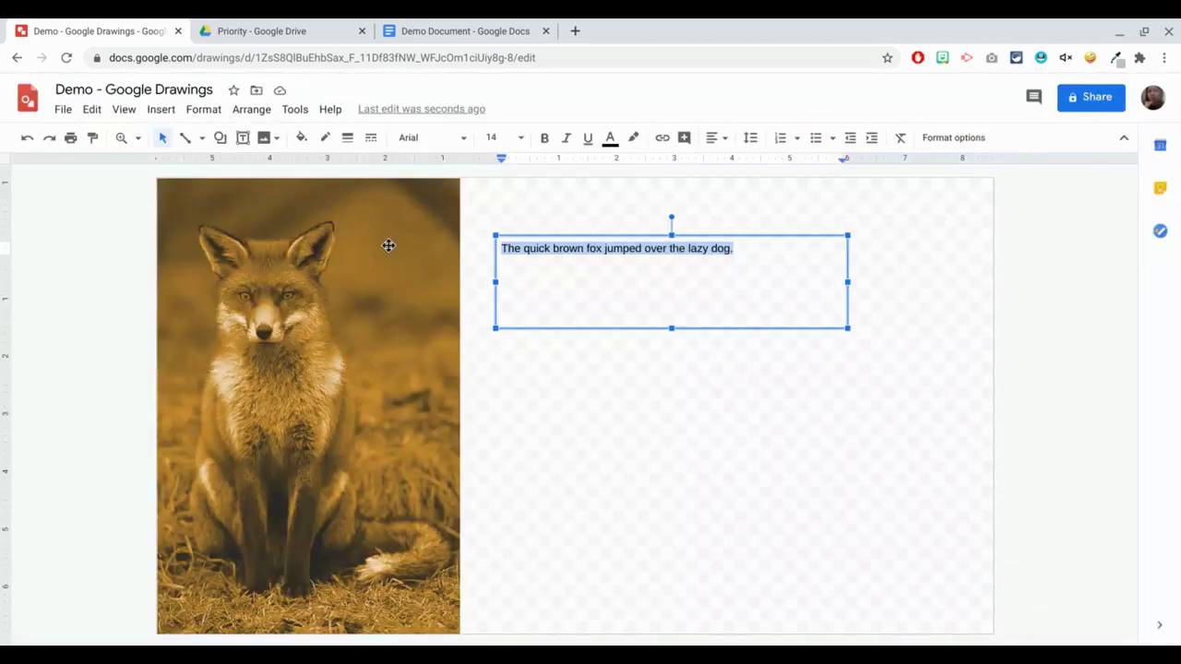
# - Apply the Anton font to the sentence in the text box
pyautogui.click(468, 139)
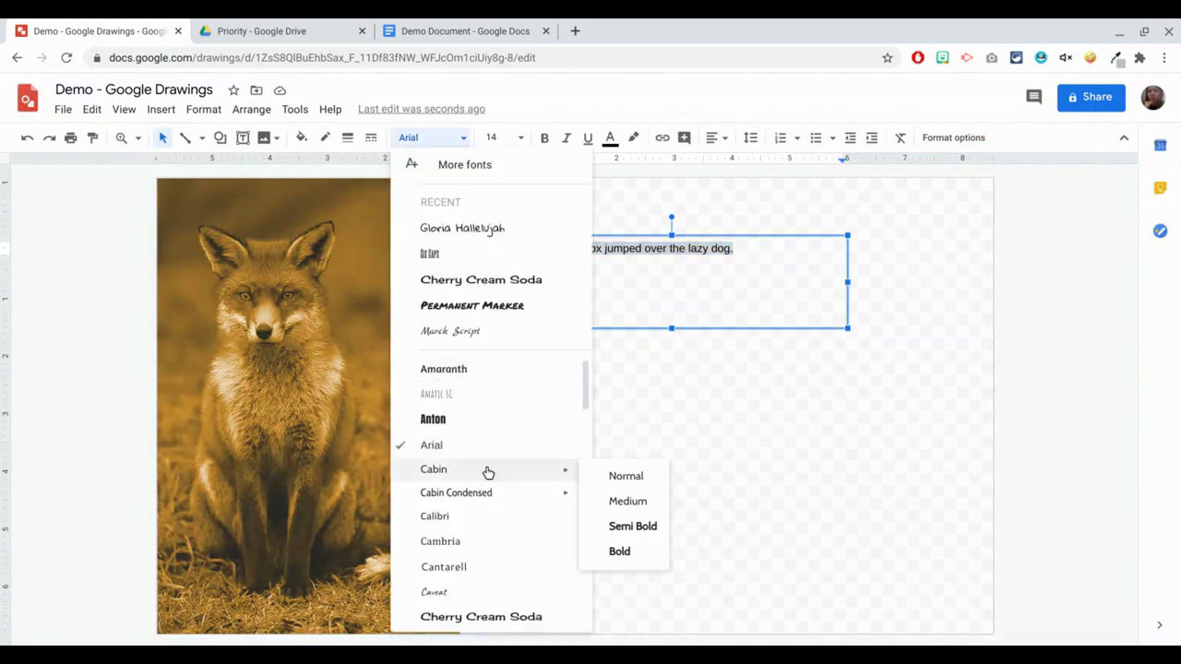
pyautogui.scroll(-1, 487, 472)
pyautogui.moveTo(484, 475)
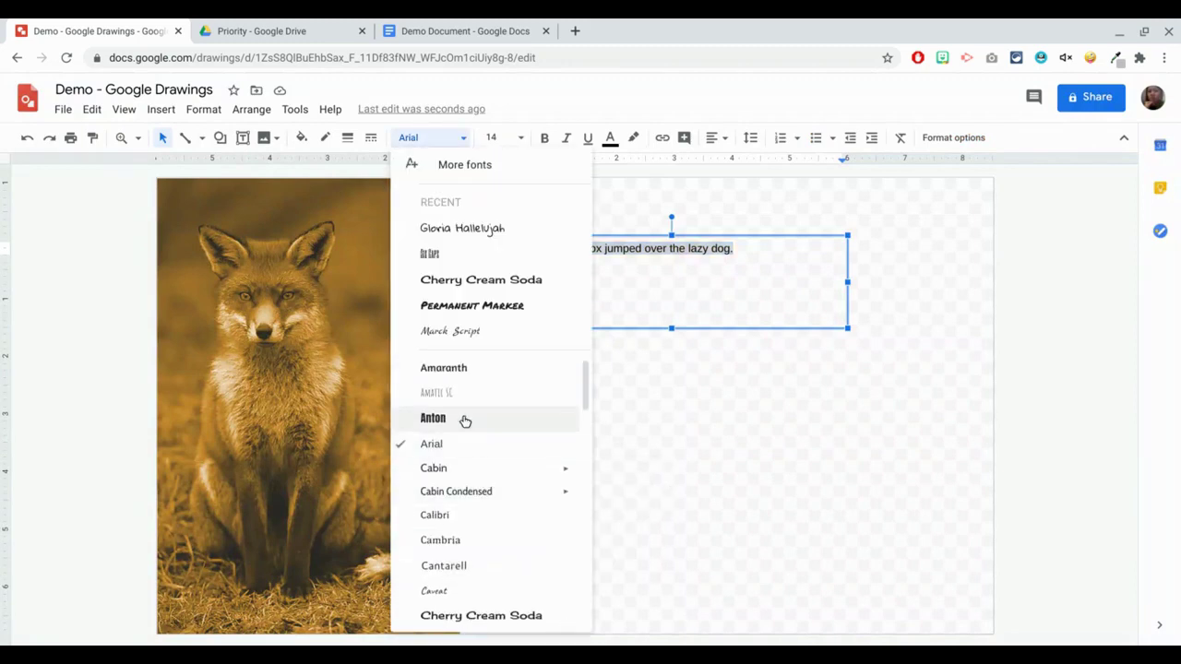
pyautogui.click(464, 419)
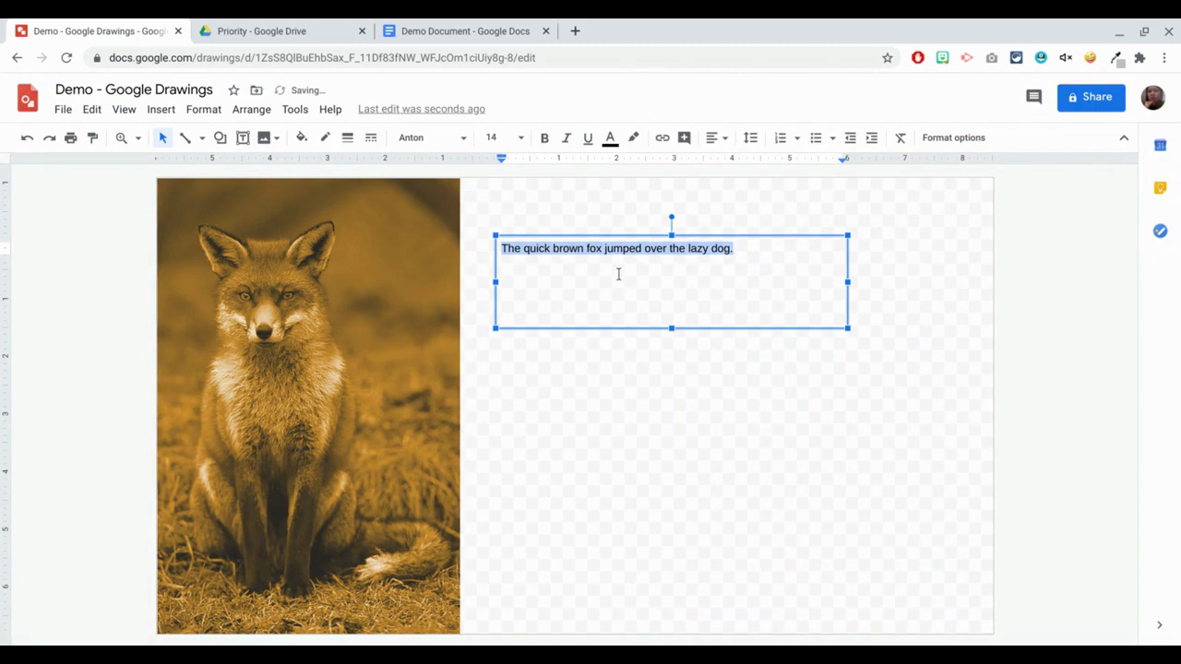
pyautogui.click(605, 251)
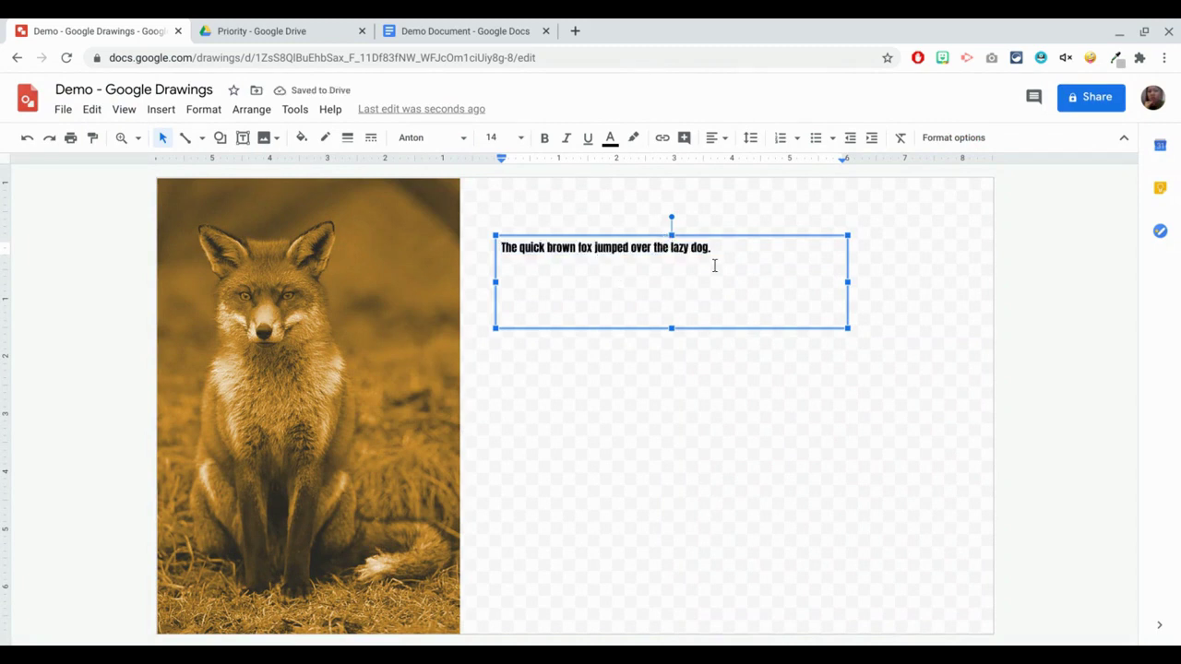
# - Set the sentence's font size to 30 and widen its text box so the text fits on one line
pyautogui.tripleClick(673, 247)
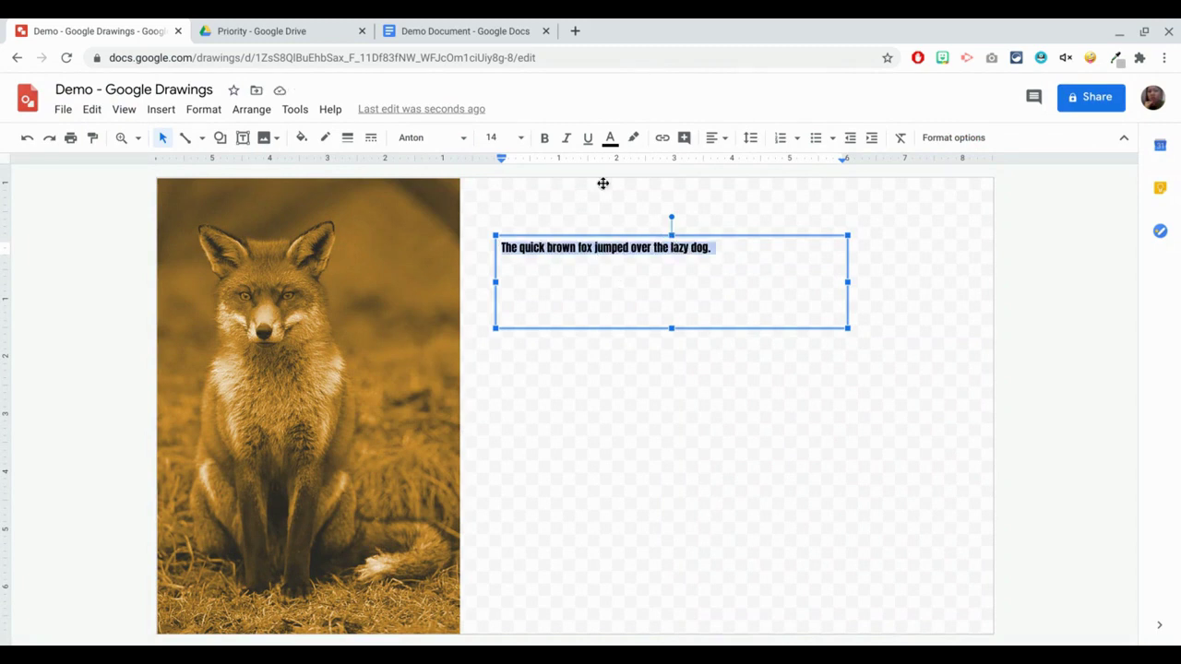
pyautogui.click(518, 138)
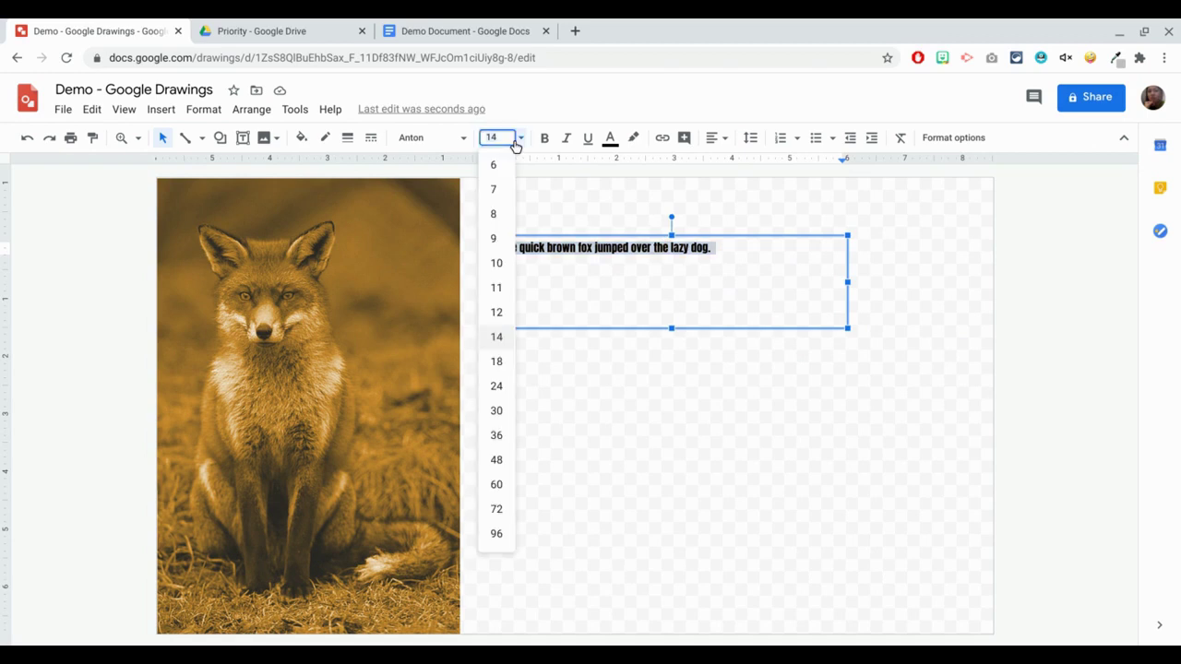
pyautogui.click(502, 410)
pyautogui.moveTo(848, 281); pyautogui.dragTo(970, 274)
pyautogui.click(733, 355)
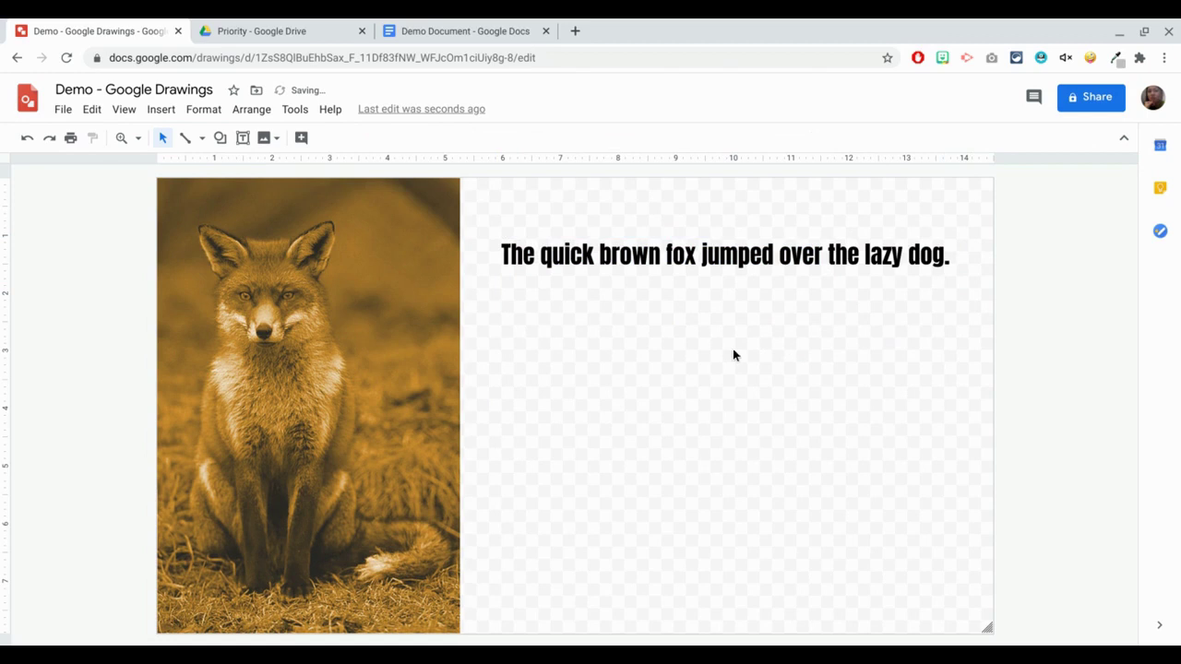
# - Look over the insertable object types, shorten the sentence's text box to fit its single line, and deselect it
pyautogui.click(729, 262)
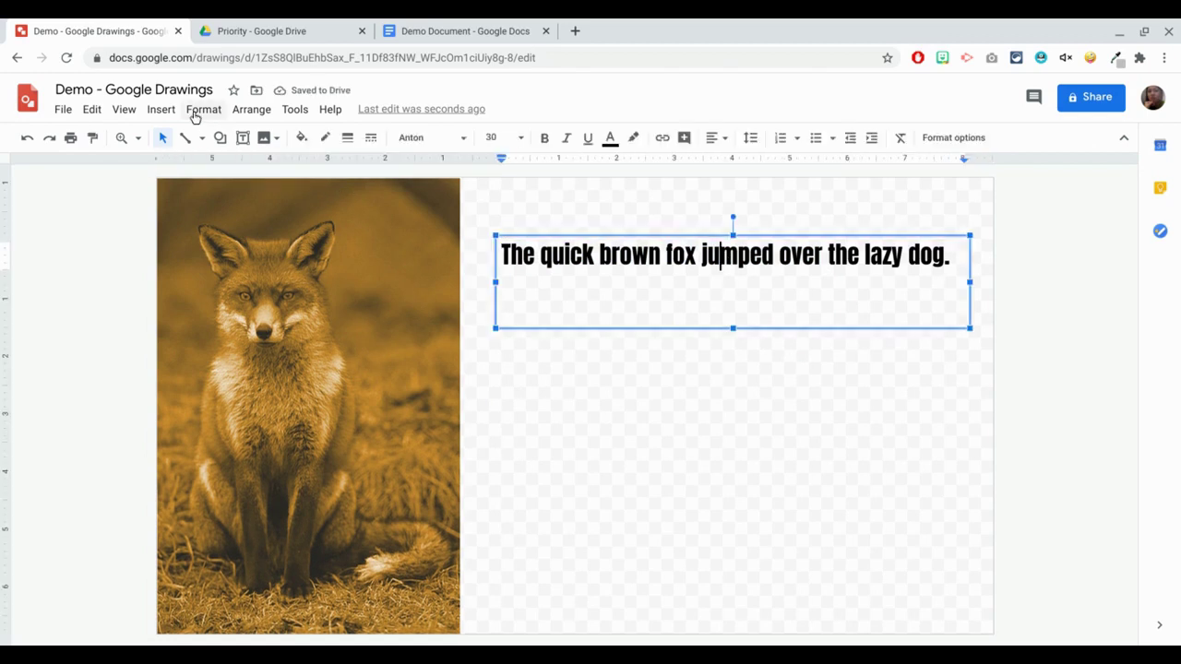
pyautogui.click(161, 110)
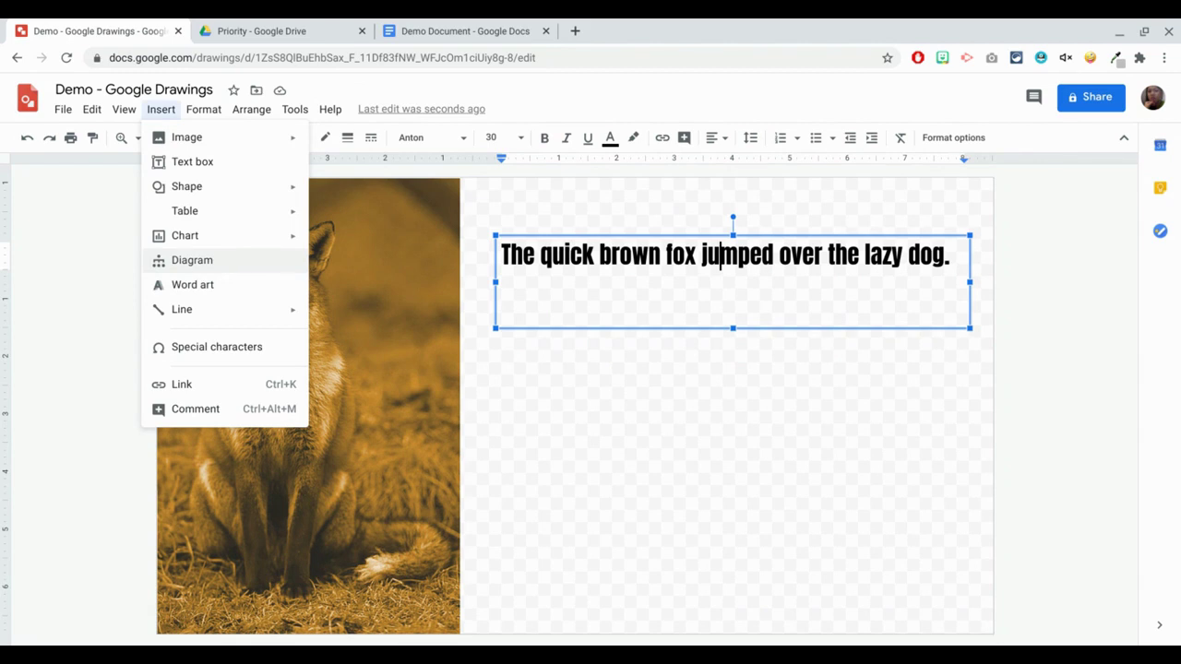
pyautogui.moveTo(258, 246)
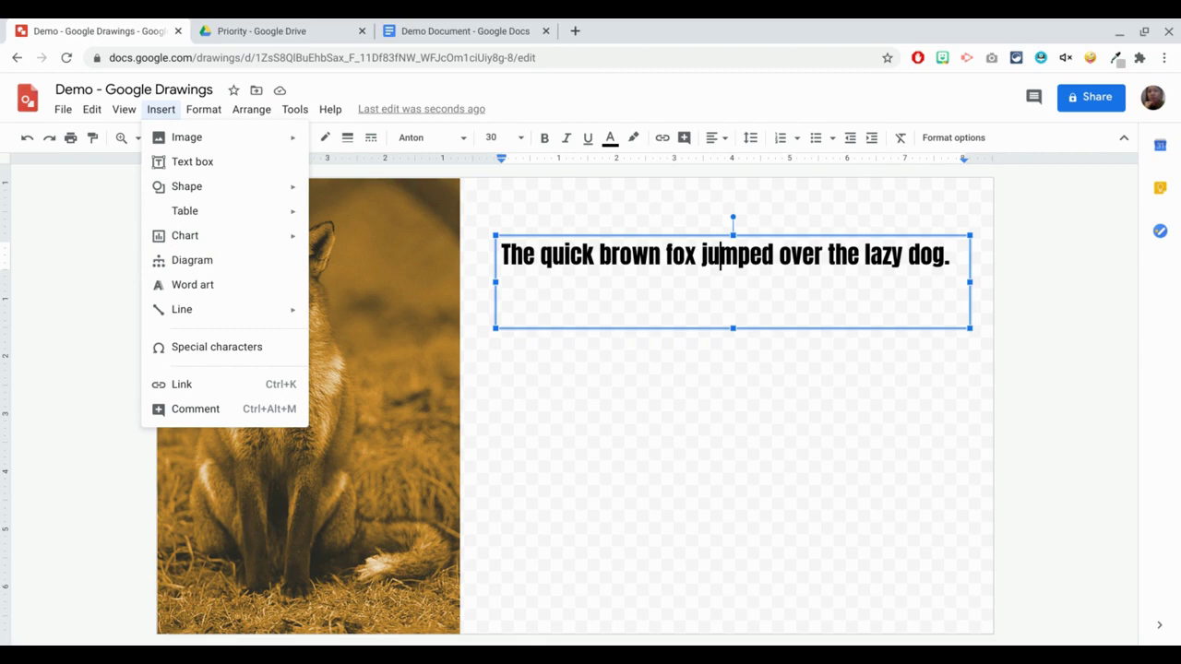
pyautogui.moveTo(733, 329); pyautogui.dragTo(733, 282)
pyautogui.click(708, 380)
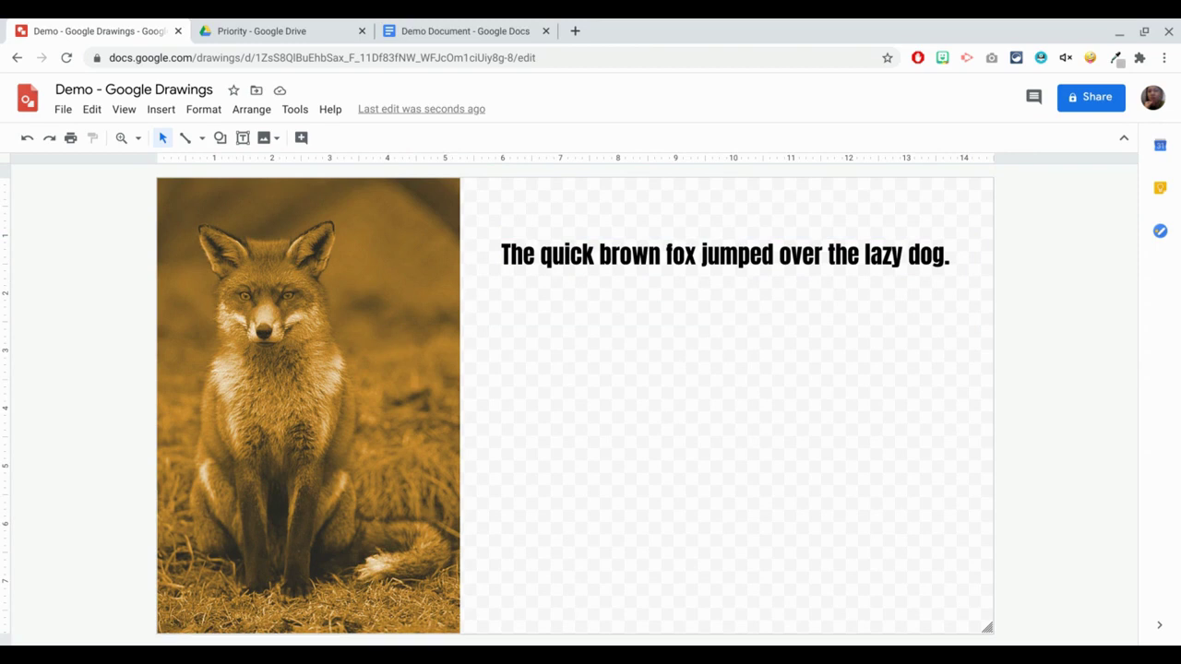
# - Draw a flat ellipse below the sentence, about 3.4 wide by 1.1 high on the rulers
pyautogui.click(162, 110)
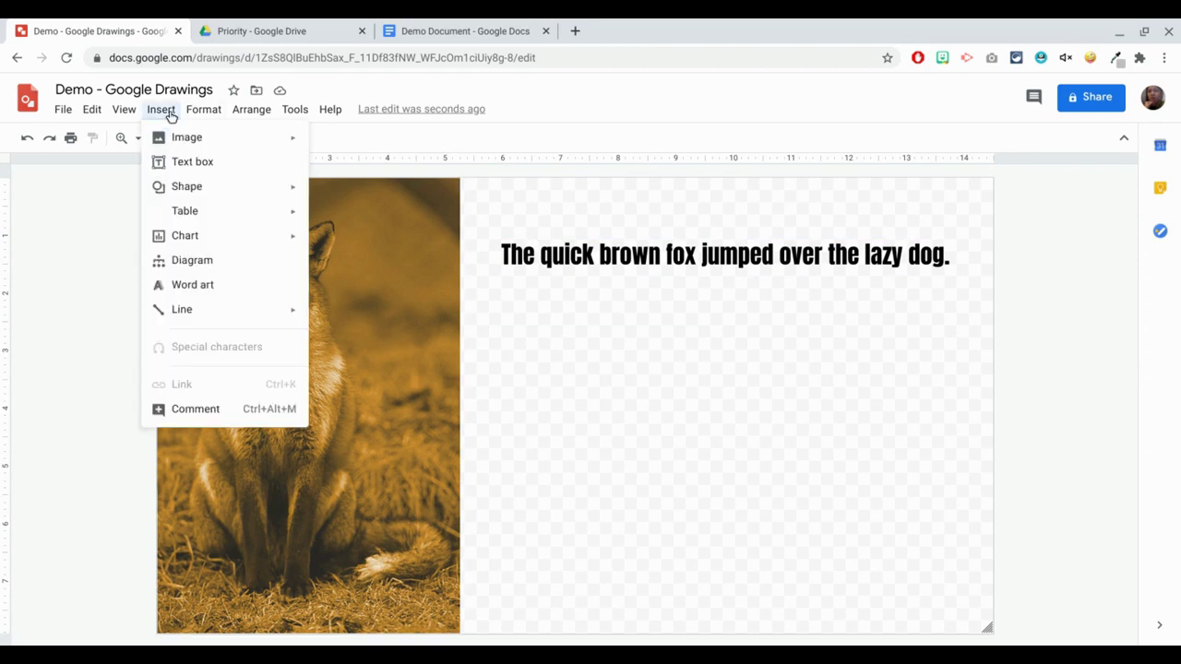
pyautogui.moveTo(189, 186)
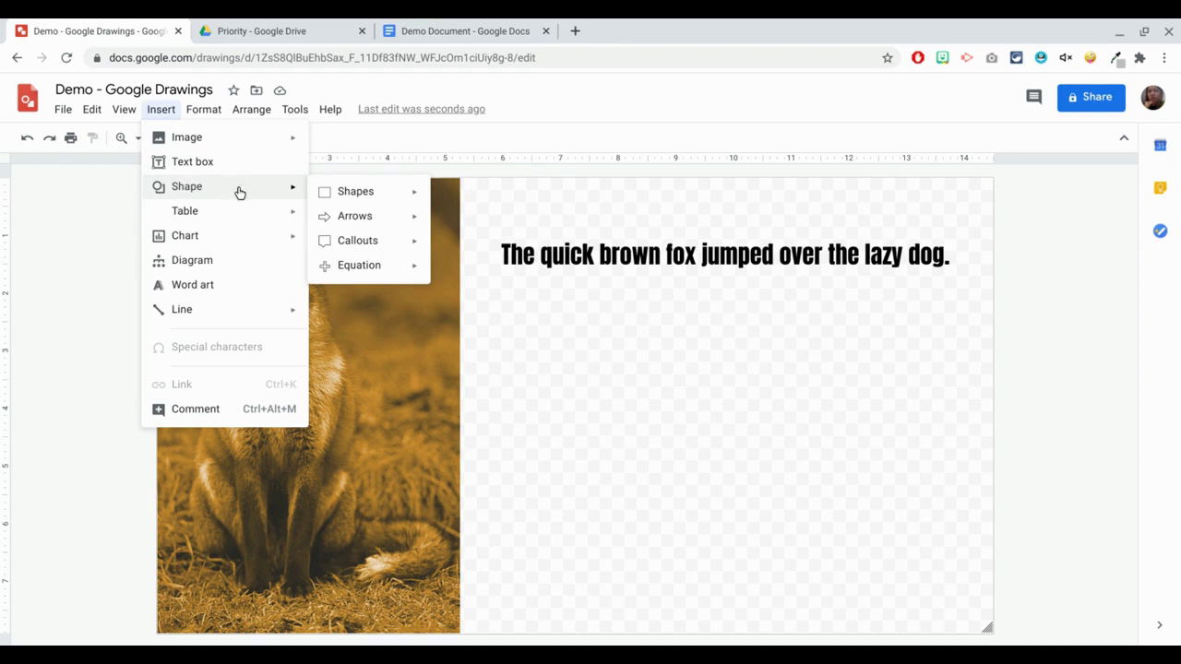
pyautogui.moveTo(375, 191)
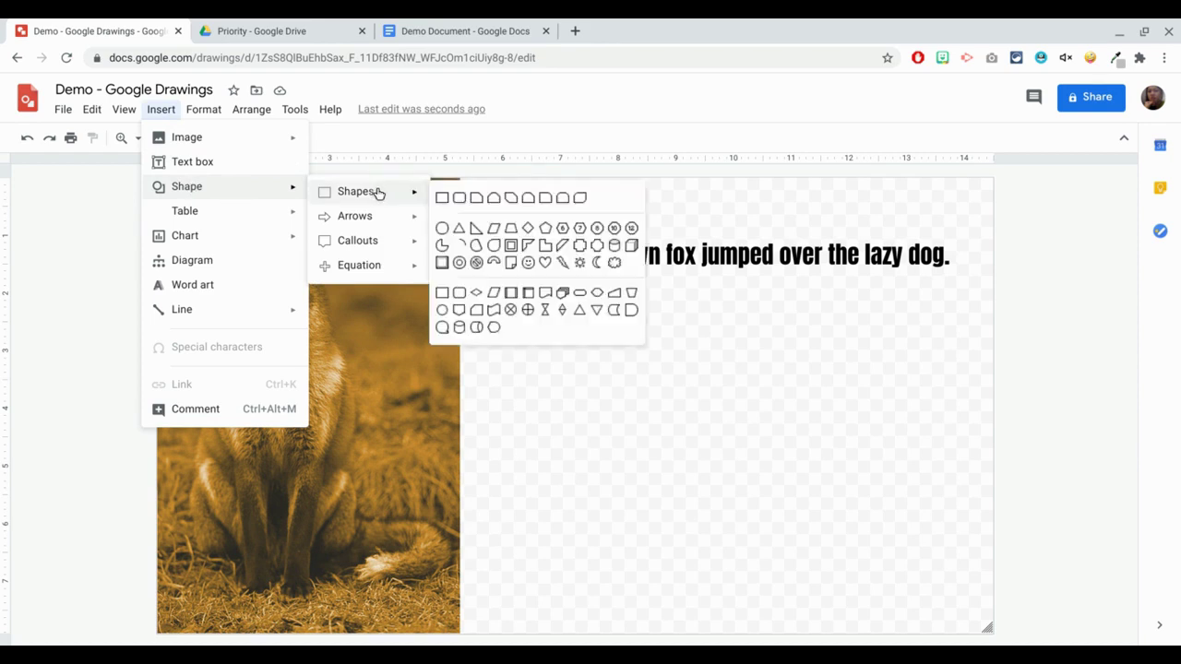
pyautogui.click(441, 229)
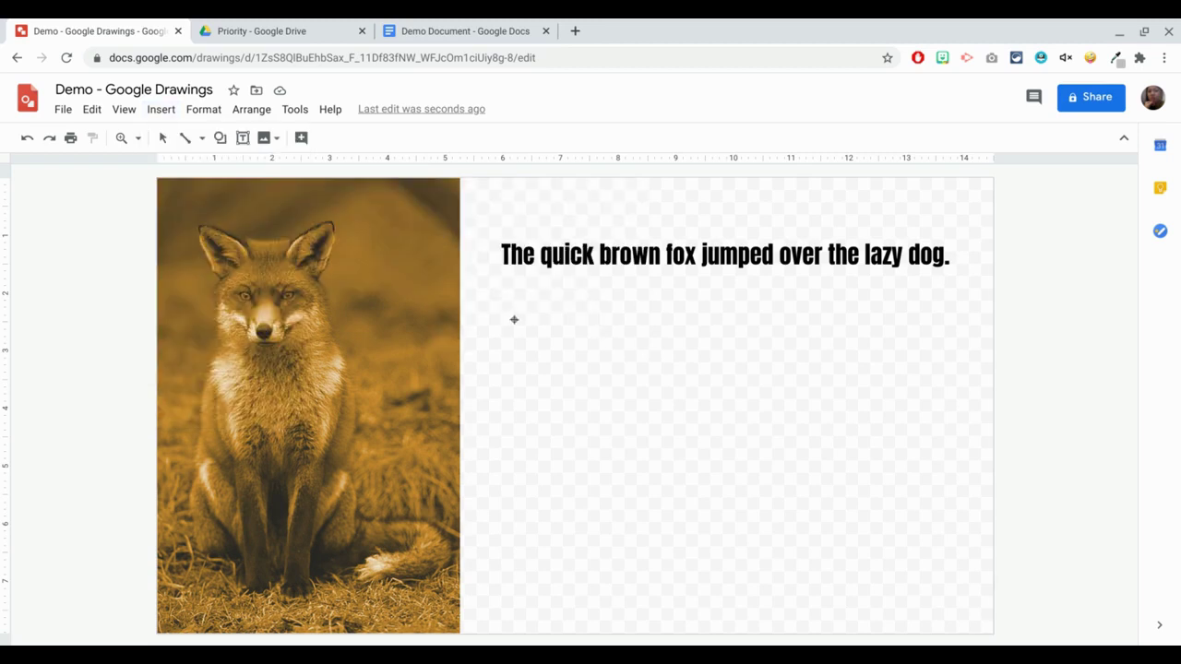
pyautogui.moveTo(514, 320); pyautogui.dragTo(709, 381)
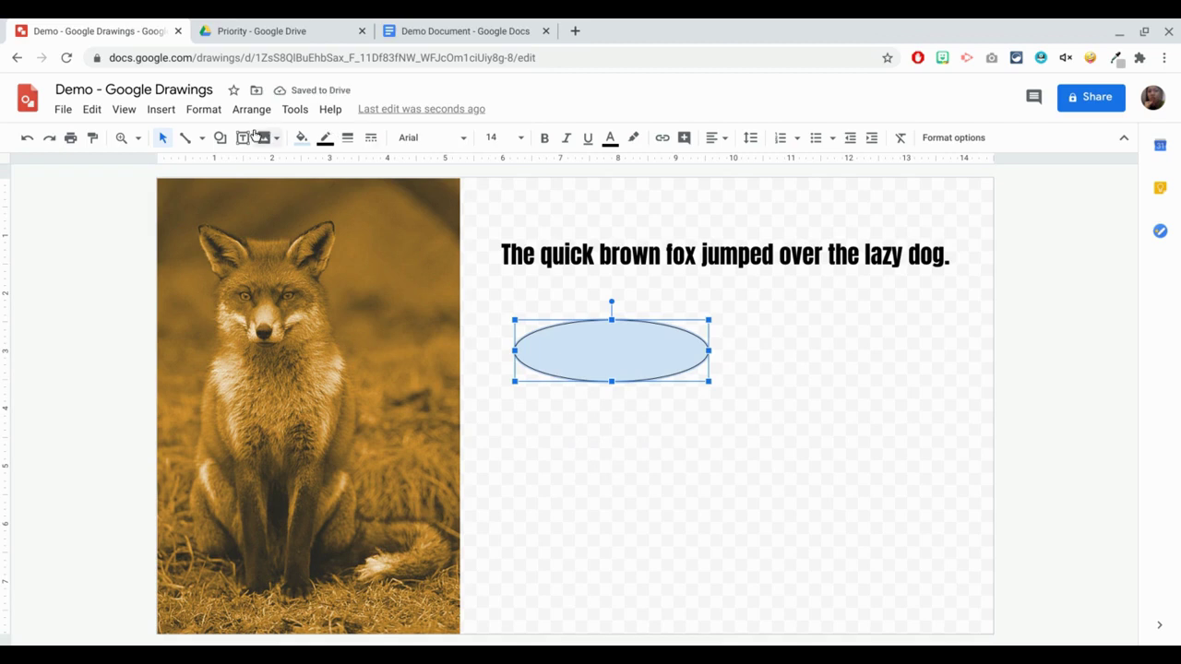
# - Draw a perfect circle about 2.2 across on the rulers, below and to the right of the ellipse
pyautogui.click(220, 140)
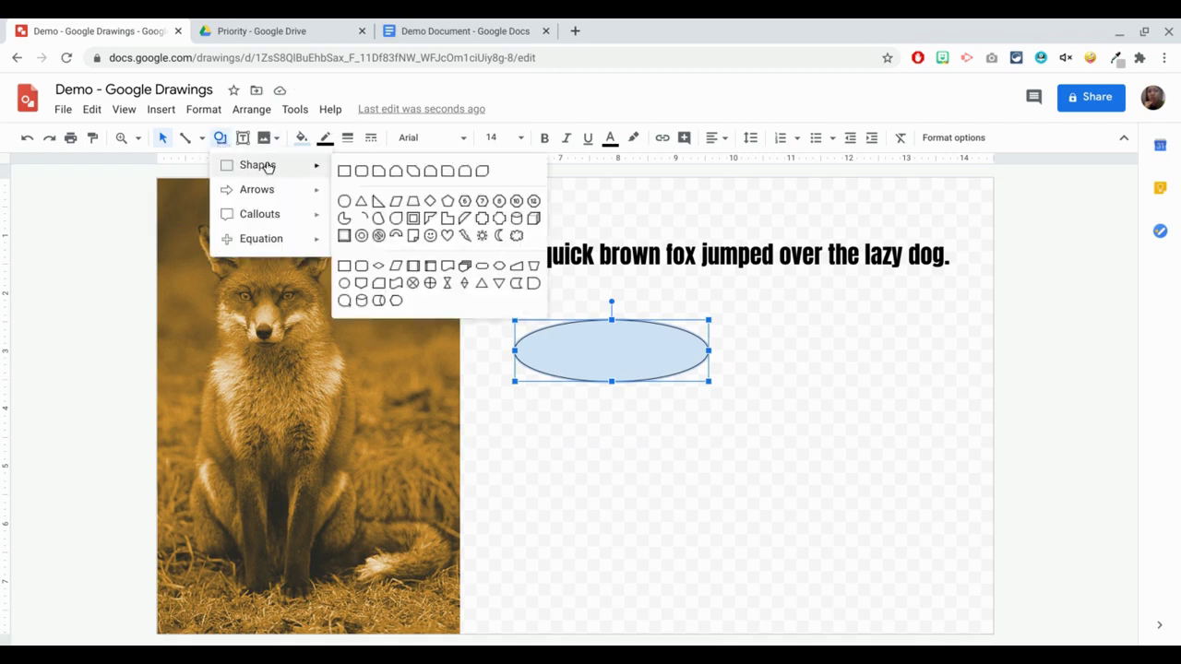
pyautogui.moveTo(316, 192)
pyautogui.moveTo(283, 169)
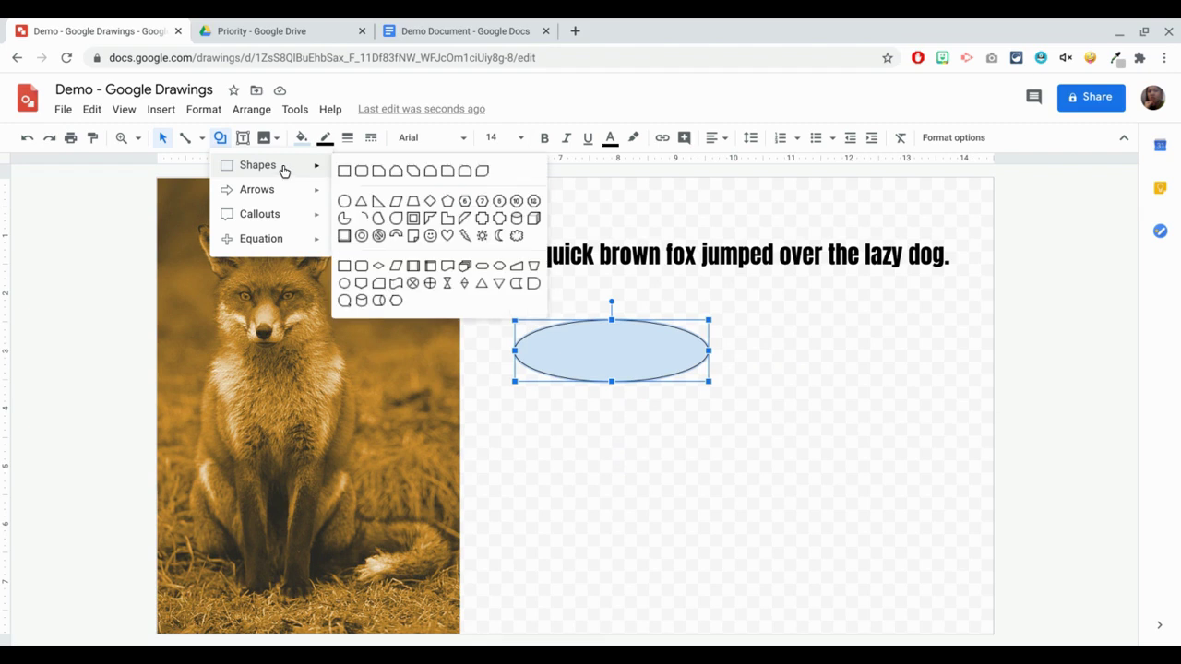
pyautogui.click(348, 201)
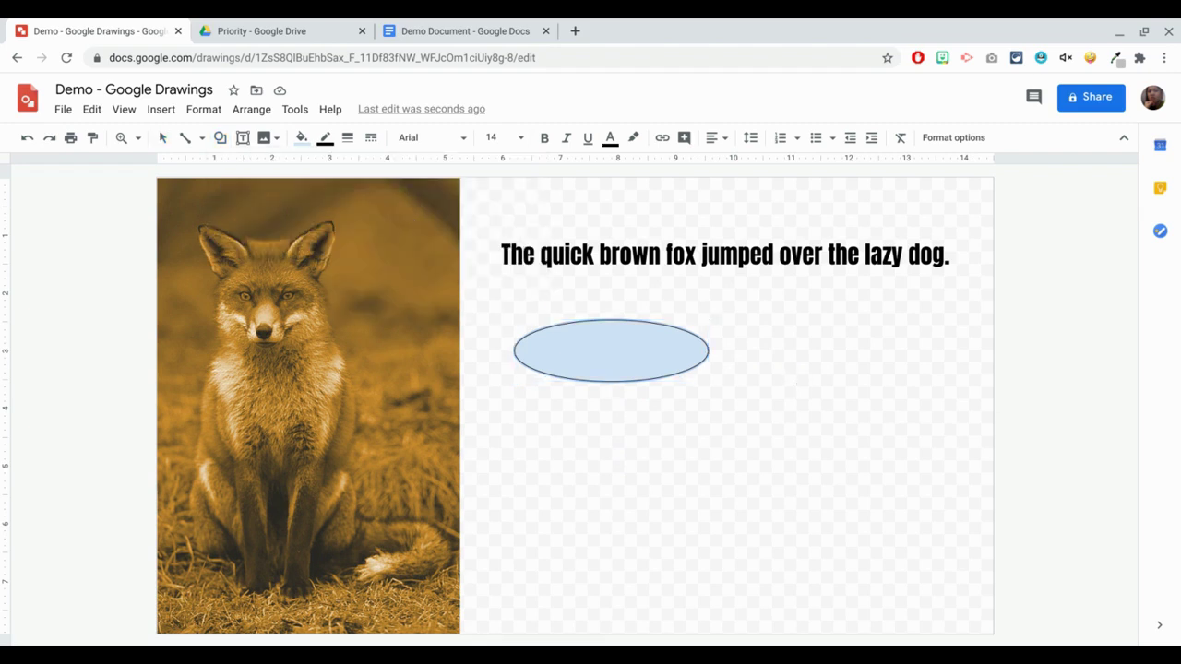
pyautogui.moveTo(800, 384); pyautogui.dragTo(925, 505)
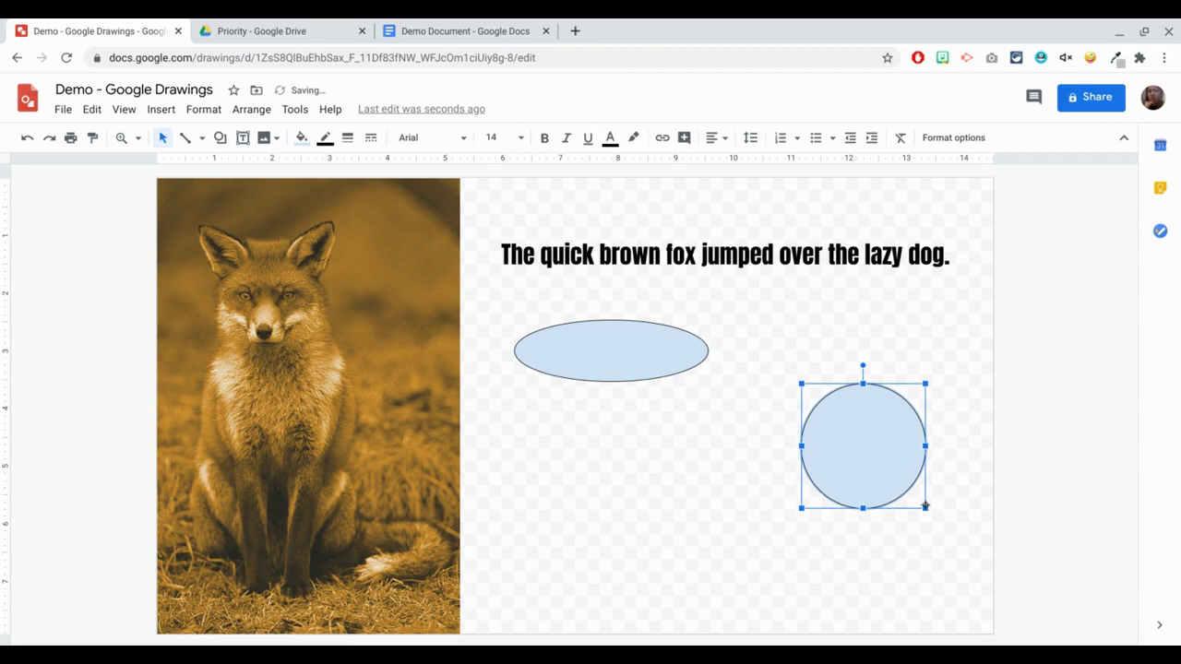
# - Give the circle a light red fill and an orange border, and move it up beside the ellipse
pyautogui.click(298, 139)
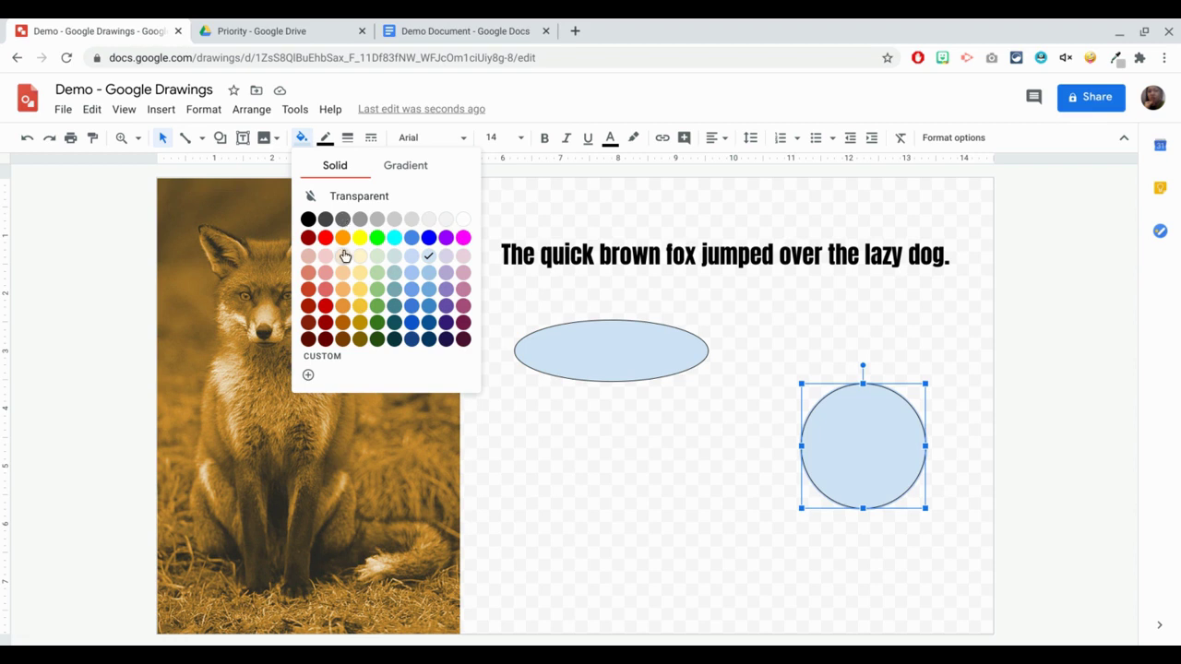
pyautogui.click(327, 275)
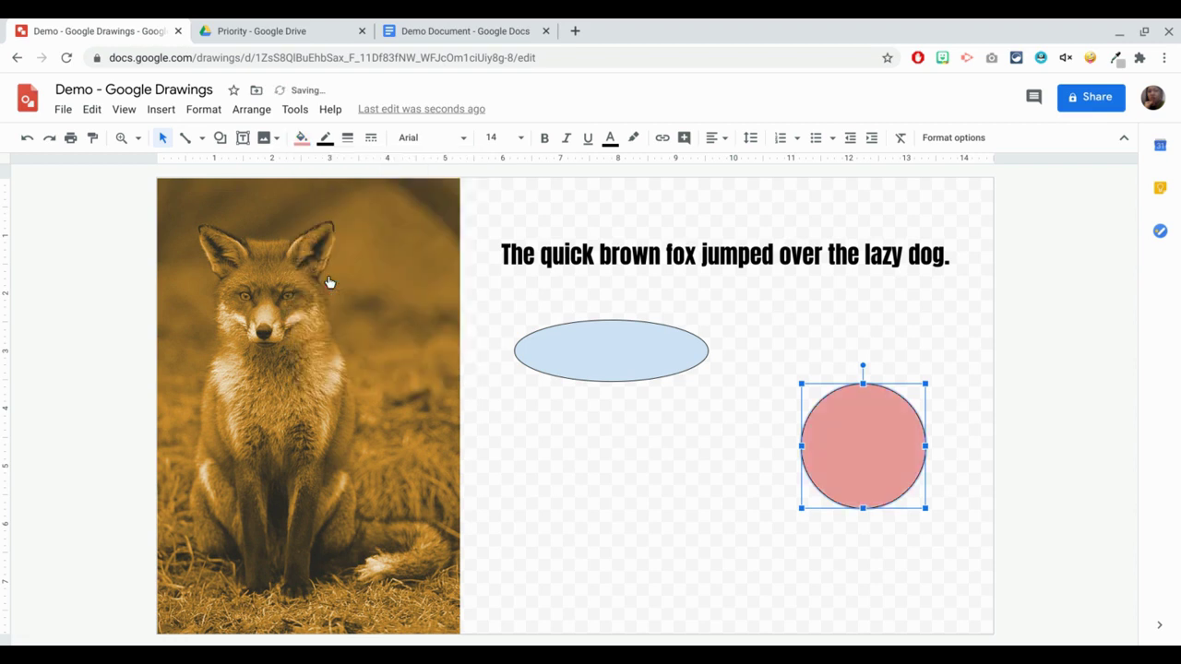
pyautogui.click(325, 140)
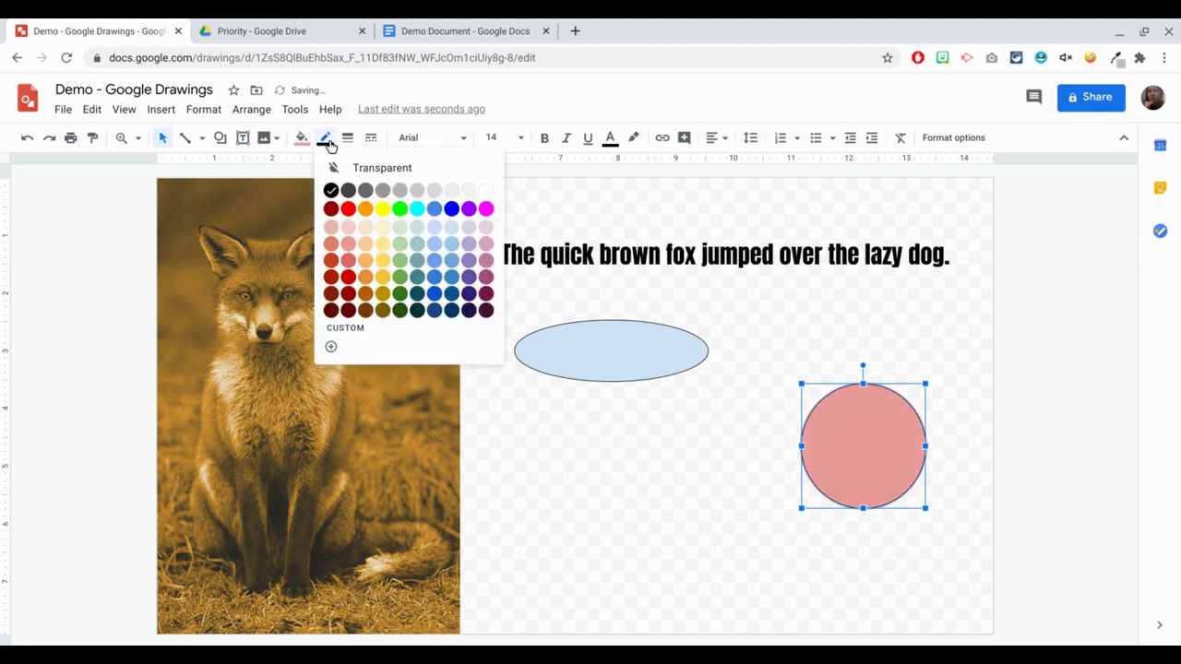
pyautogui.click(366, 211)
pyautogui.moveTo(820, 452); pyautogui.dragTo(750, 367)
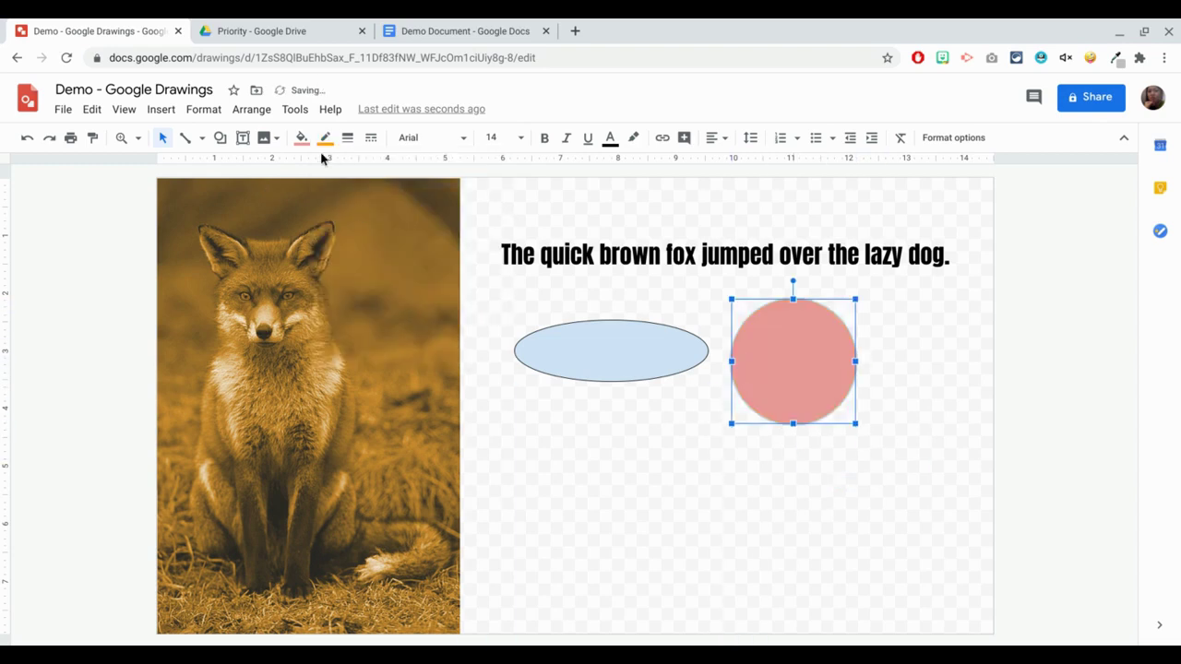
# - Add the text CIRCLE inside the circle and format it in Cherry Cream Soda at size 24
pyautogui.doubleClick(778, 366)
pyautogui.write('CIRCLE')
pyautogui.hotkey('ctrl', 'a')
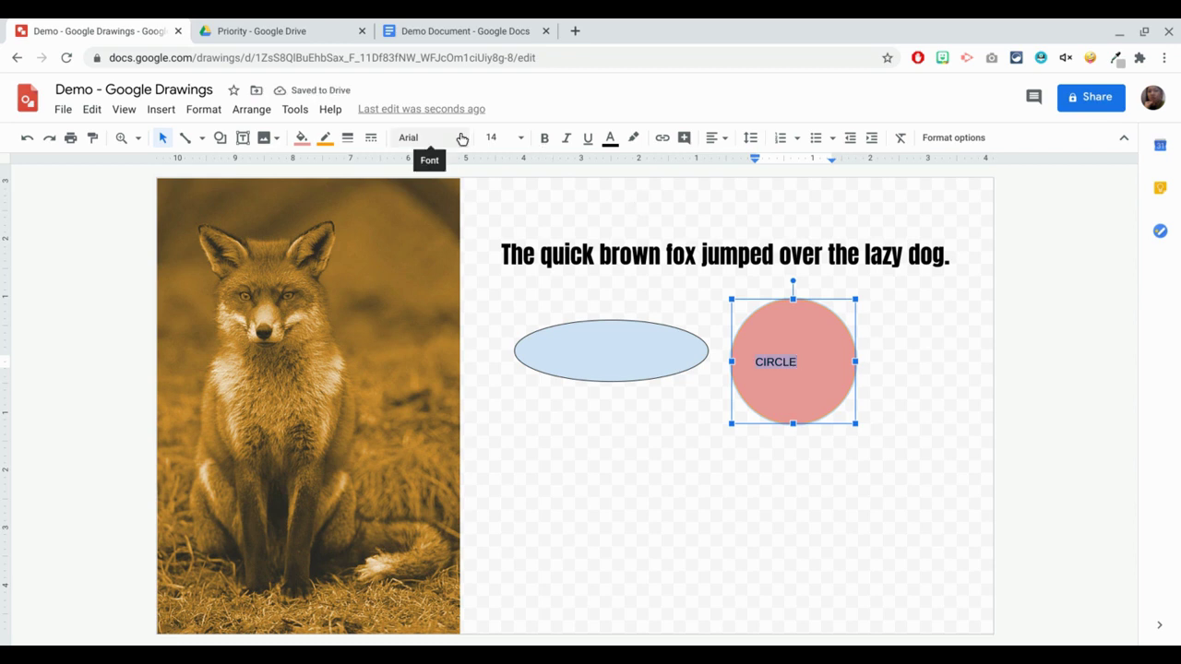
pyautogui.click(461, 138)
pyautogui.scroll(-2, 464, 483)
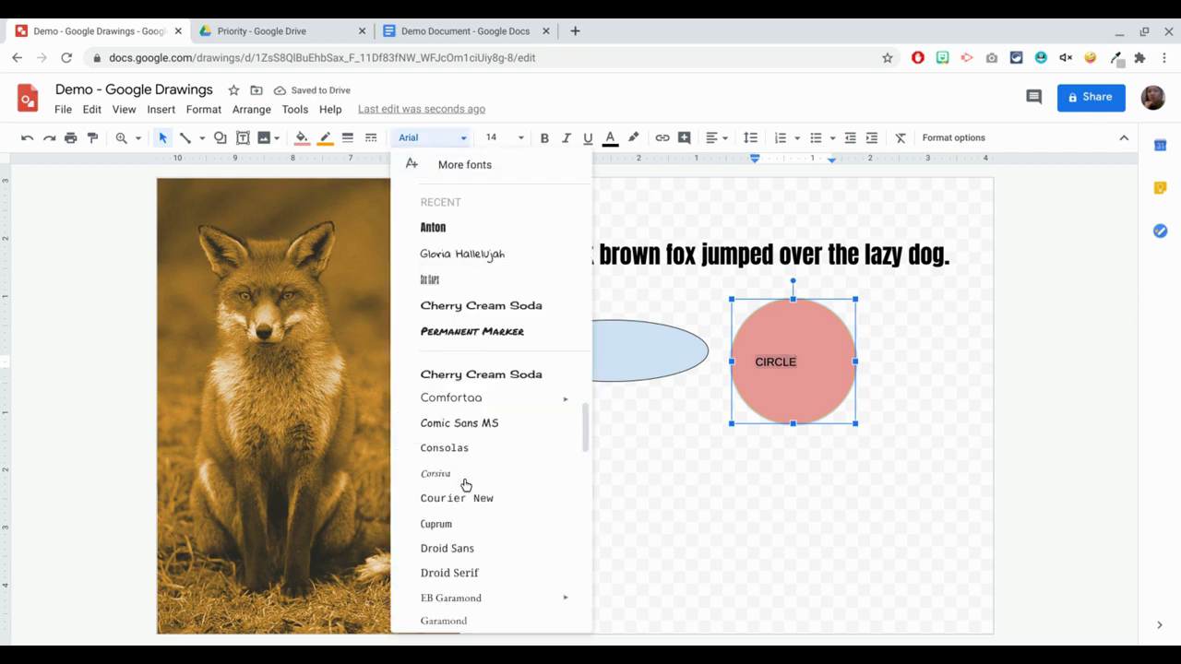
pyautogui.click(462, 366)
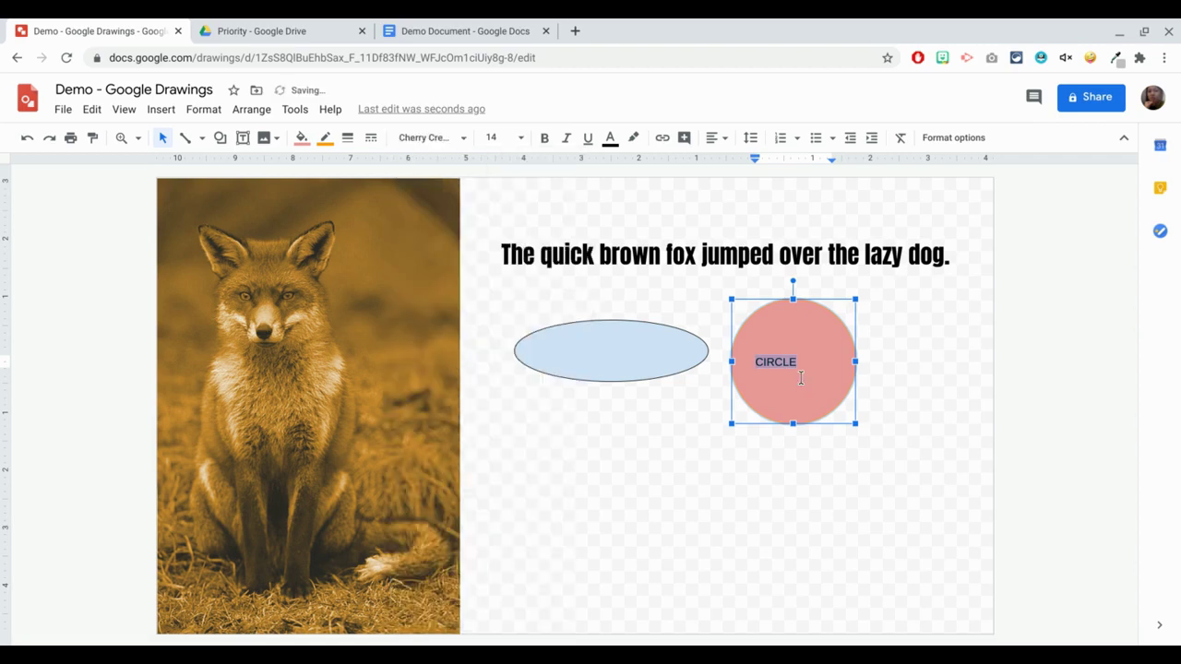
pyautogui.click(494, 137)
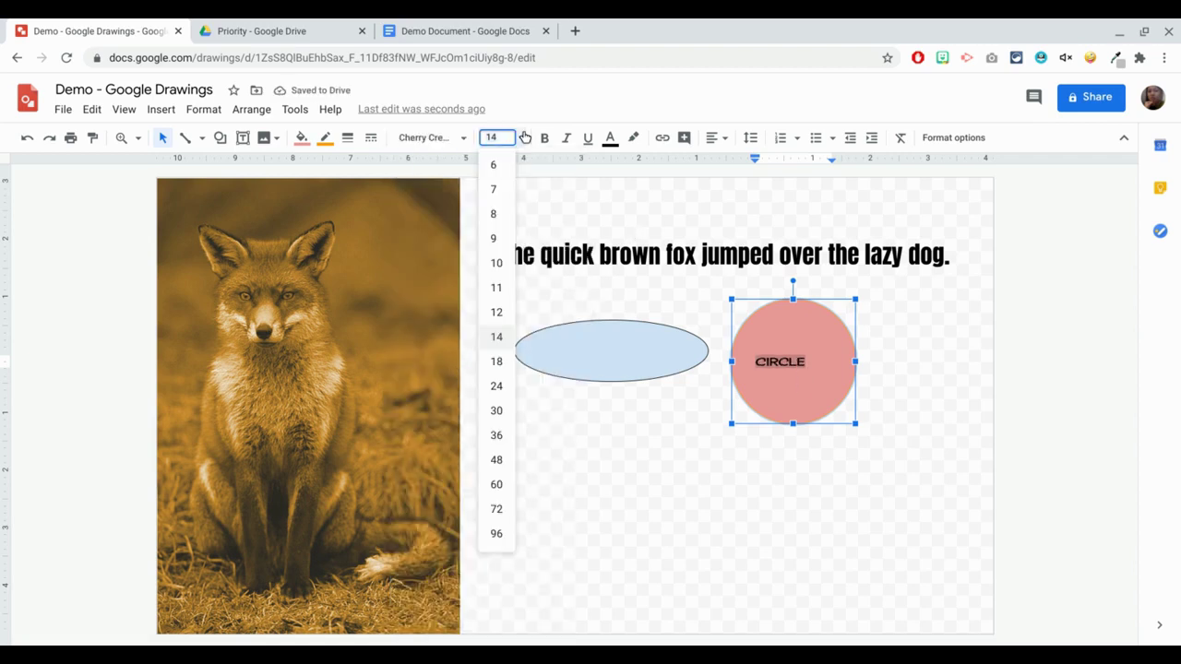
pyautogui.click(499, 389)
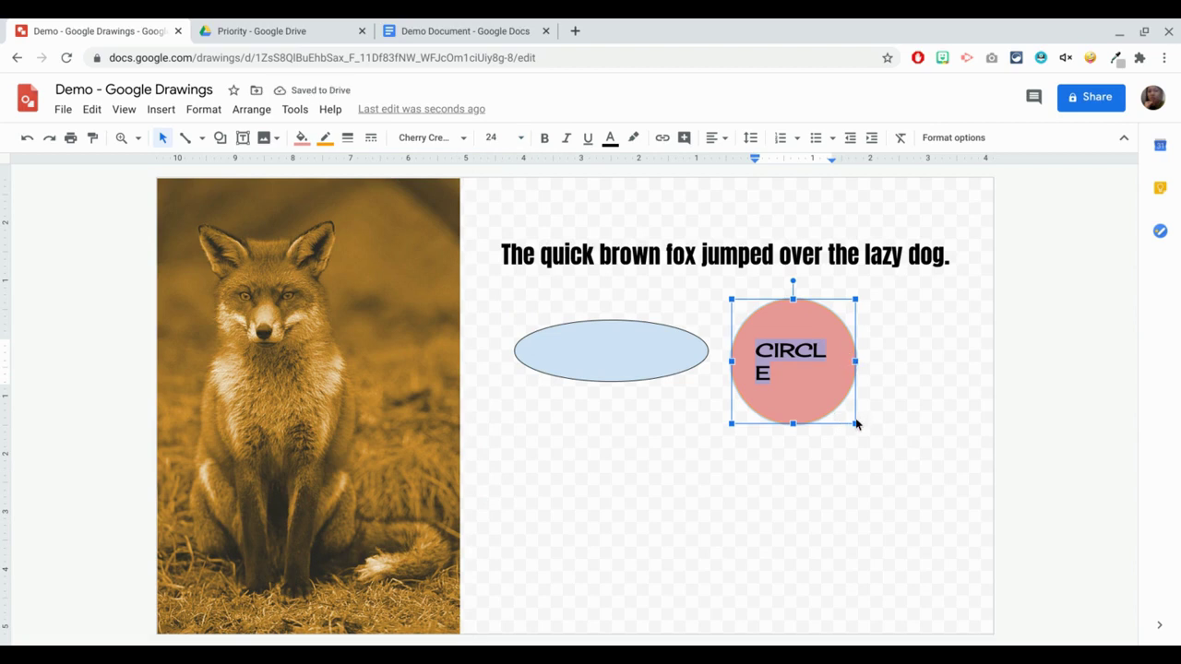
# - Enlarge the circle proportionally to about 2.6 across on the rulers so its text fits on one line
pyautogui.moveTo(855, 423); pyautogui.dragTo(888, 437)
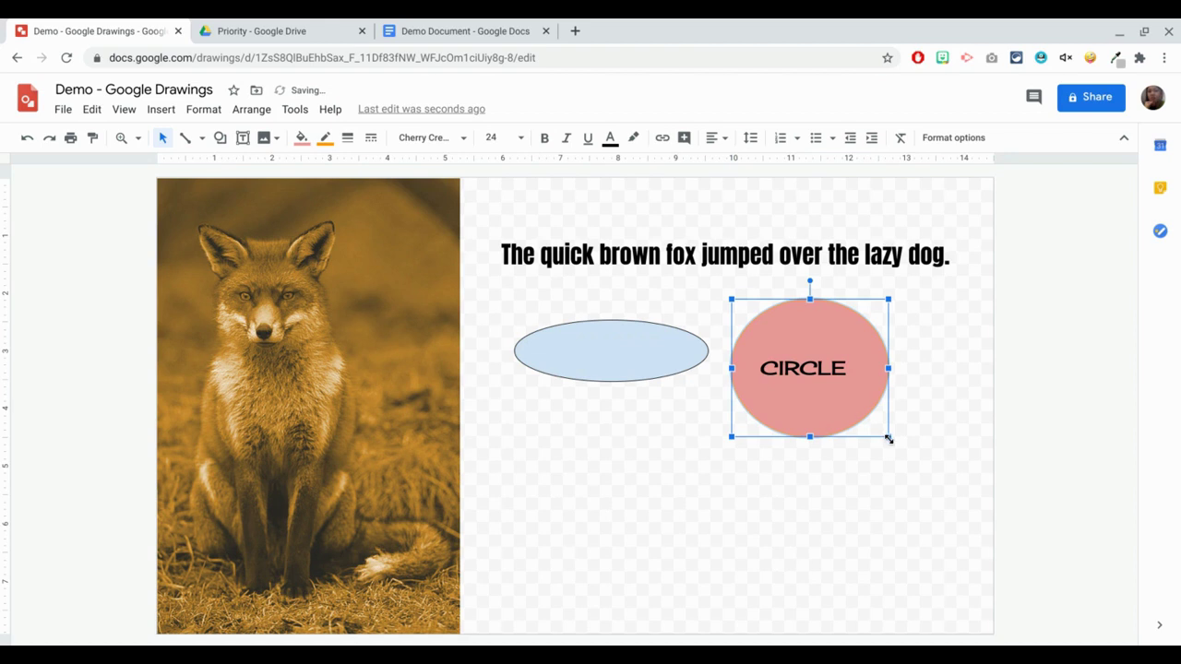
pyautogui.hotkey('ctrl', 'z')
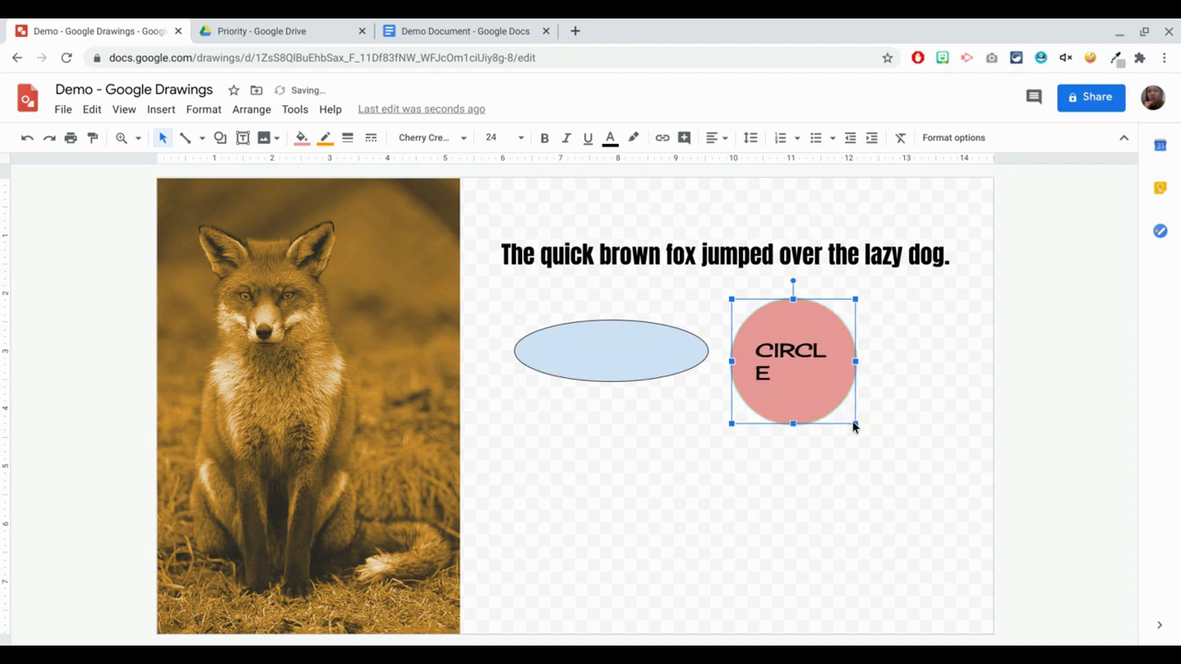
pyautogui.moveTo(854, 424); pyautogui.dragTo(881, 452)
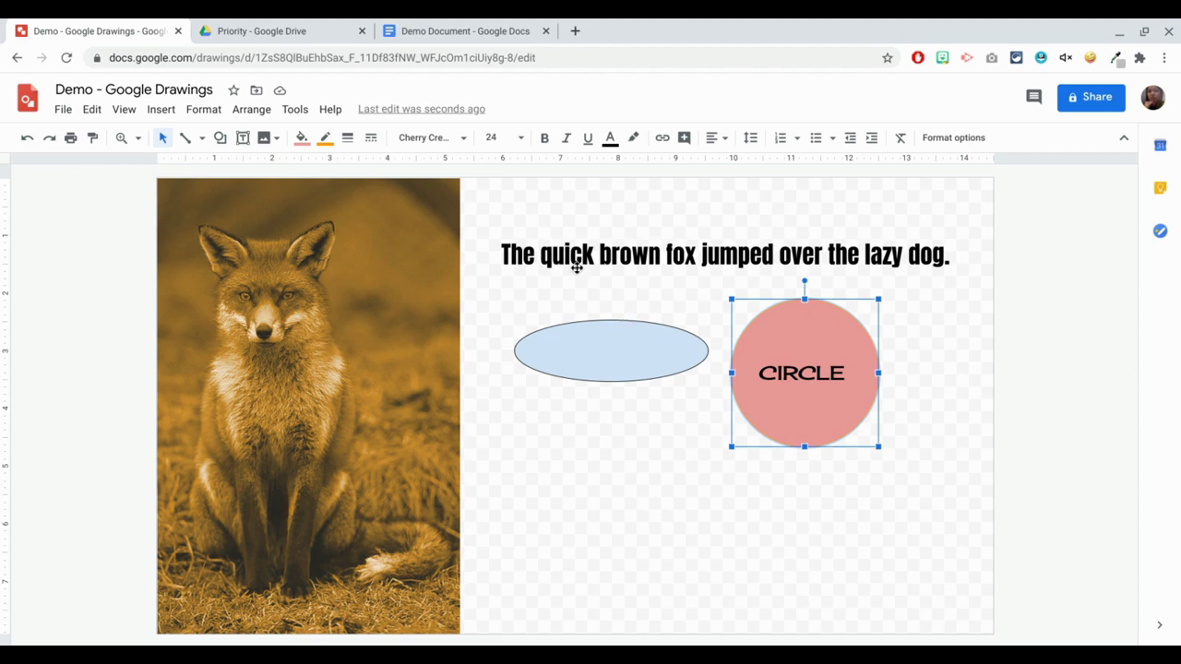
# - Delete the sentence, the ellipse and the circle beside the fox photo
pyautogui.moveTo(499, 198); pyautogui.dragTo(936, 441)
pyautogui.press('Delete')
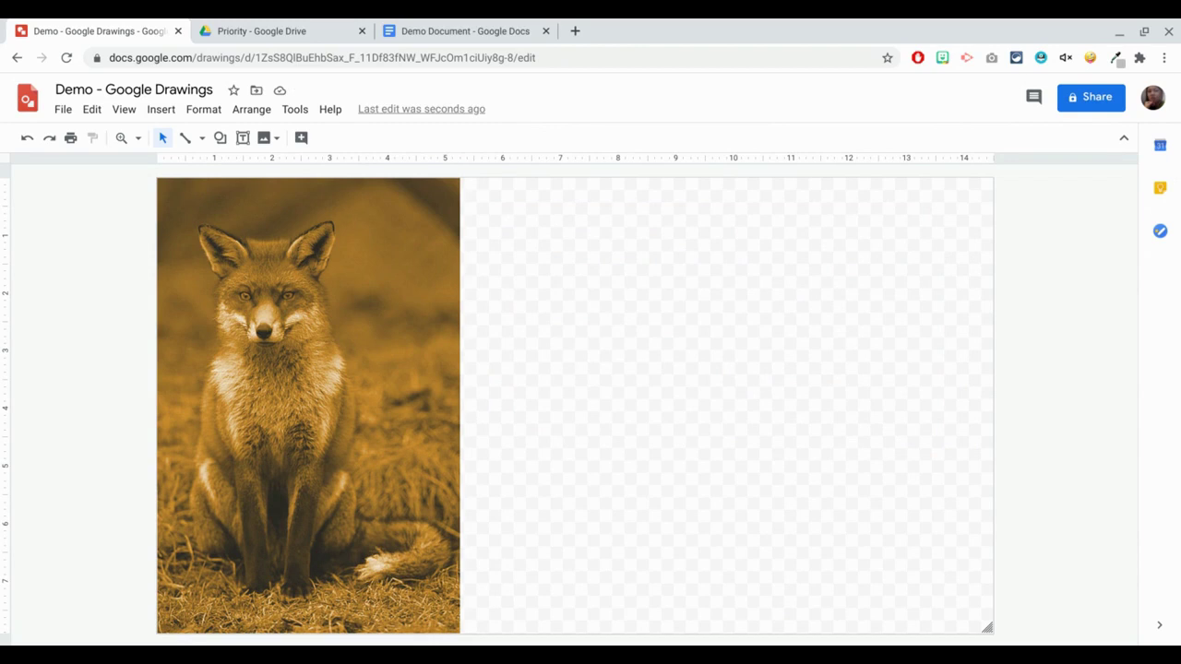
# - Trace the whole fox in the photo with a closed polyline and move the silhouette onto the empty canvas beside the photo
pyautogui.click(204, 139)
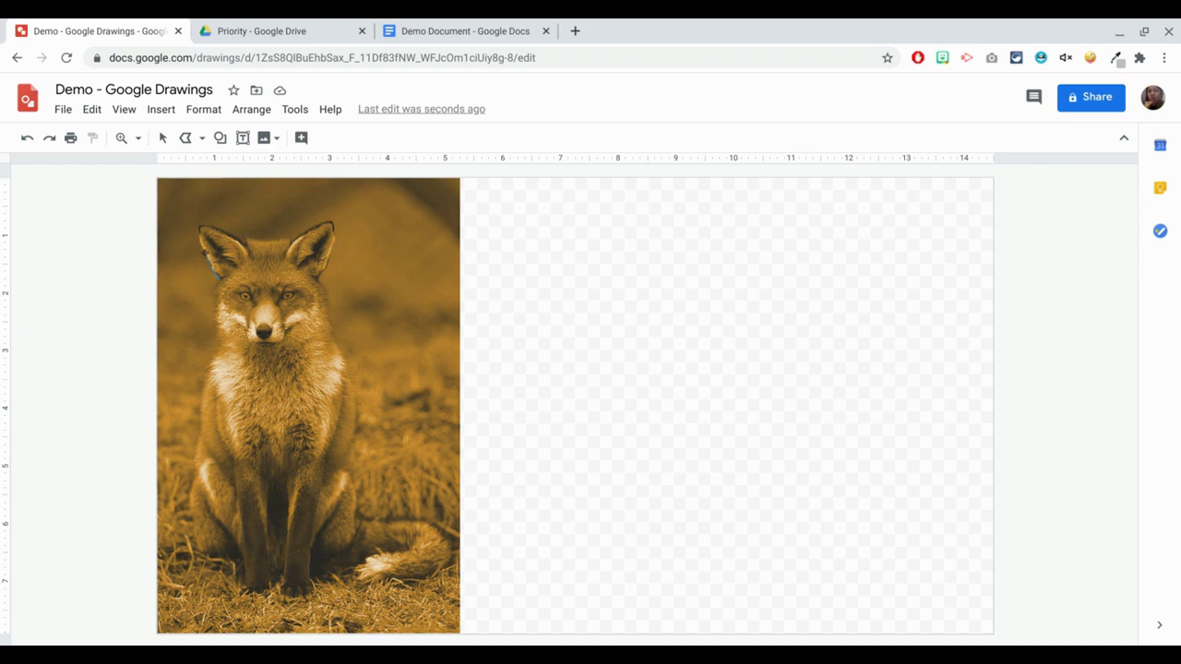
pyautogui.click(199, 227)
pyautogui.click(241, 243)
pyautogui.click(334, 222)
pyautogui.click(316, 279)
pyautogui.click(357, 404)
pyautogui.click(349, 476)
pyautogui.click(357, 519)
pyautogui.click(435, 526)
pyautogui.click(450, 564)
pyautogui.click(358, 581)
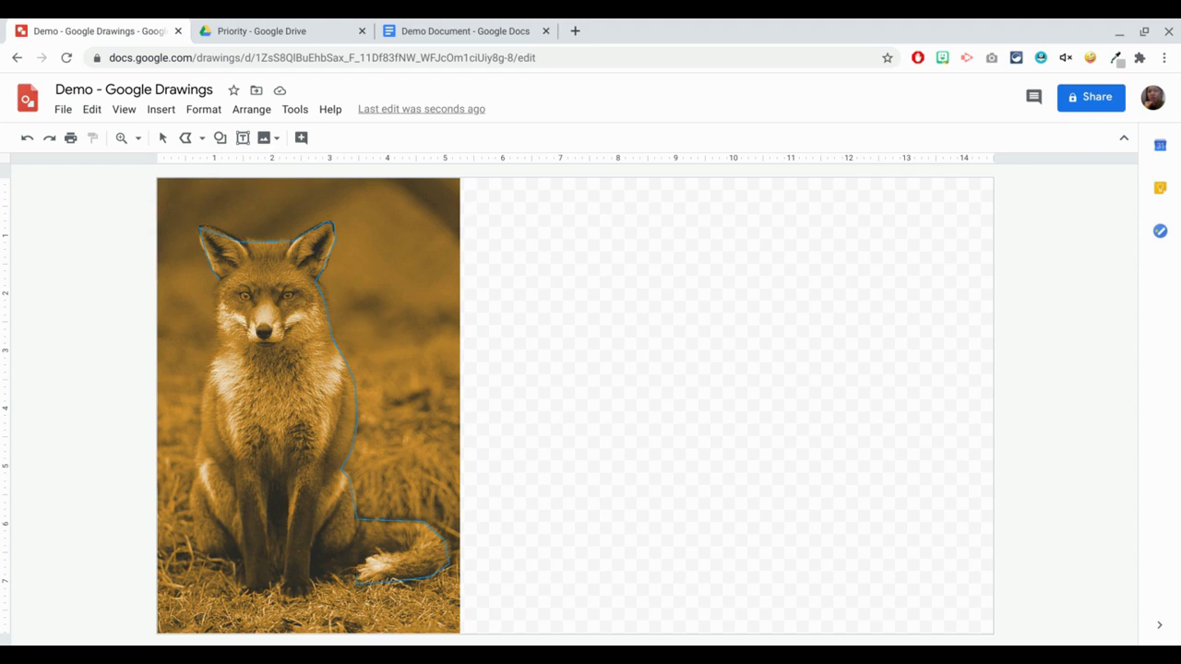
pyautogui.click(320, 573)
pyautogui.click(217, 279)
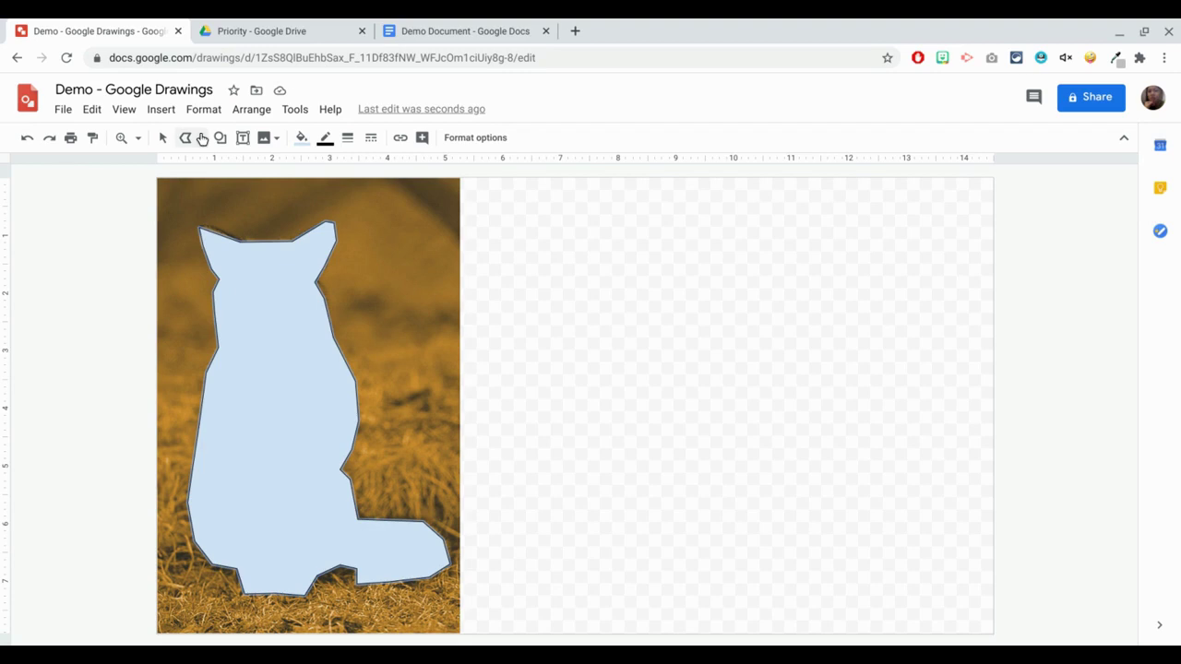
pyautogui.click(162, 138)
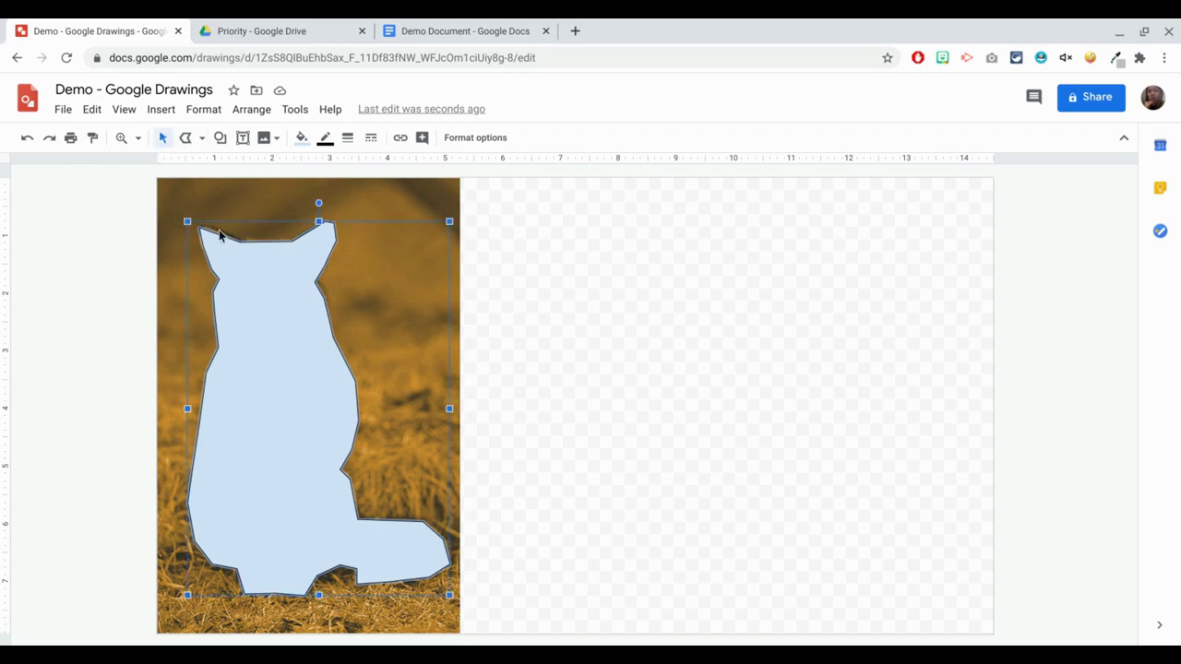
pyautogui.moveTo(264, 294); pyautogui.dragTo(690, 297)
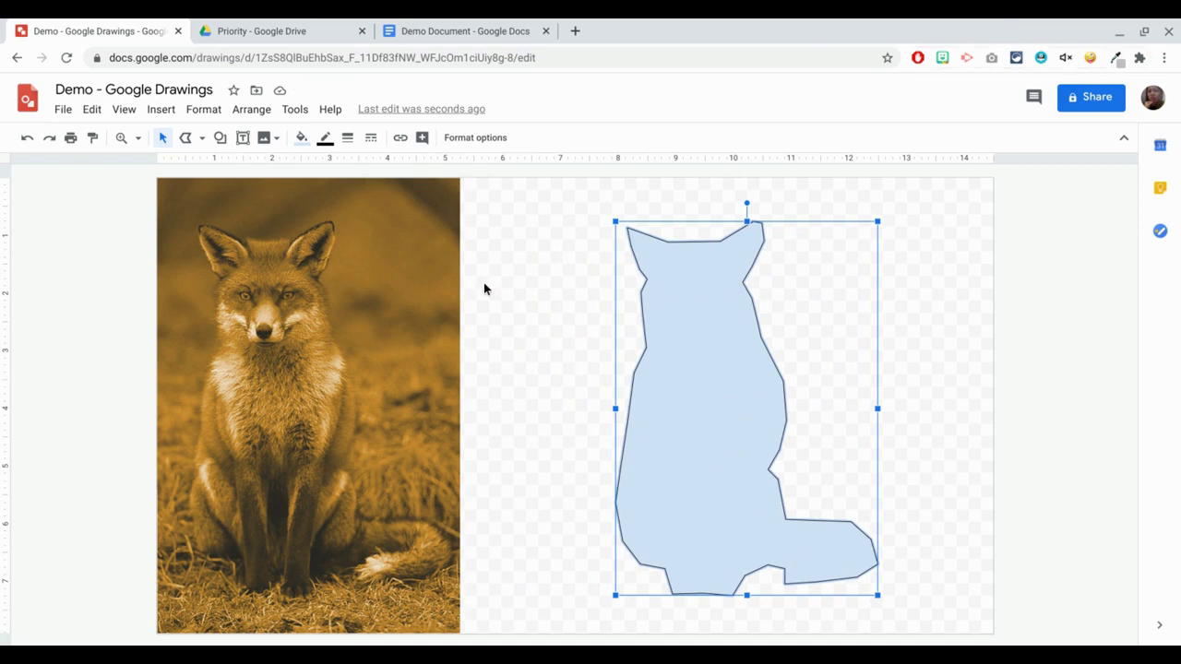
# - Restore the fox photo's original colours by setting its recolor option to No recolor
pyautogui.click(251, 289)
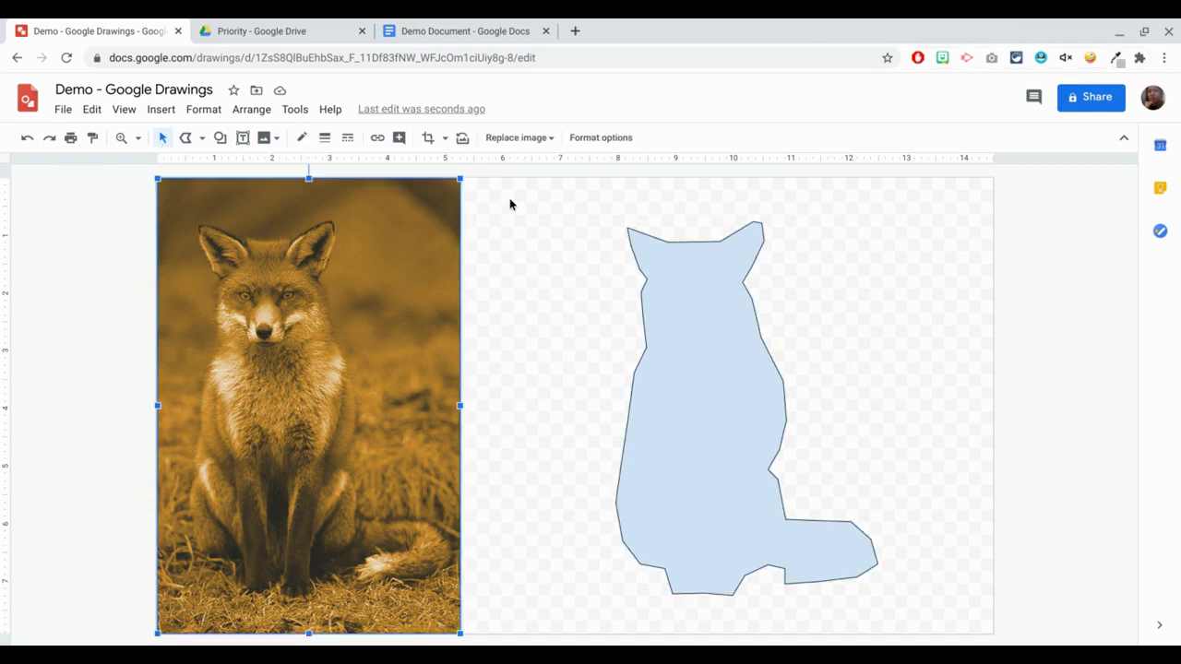
pyautogui.click(600, 138)
pyautogui.click(996, 319)
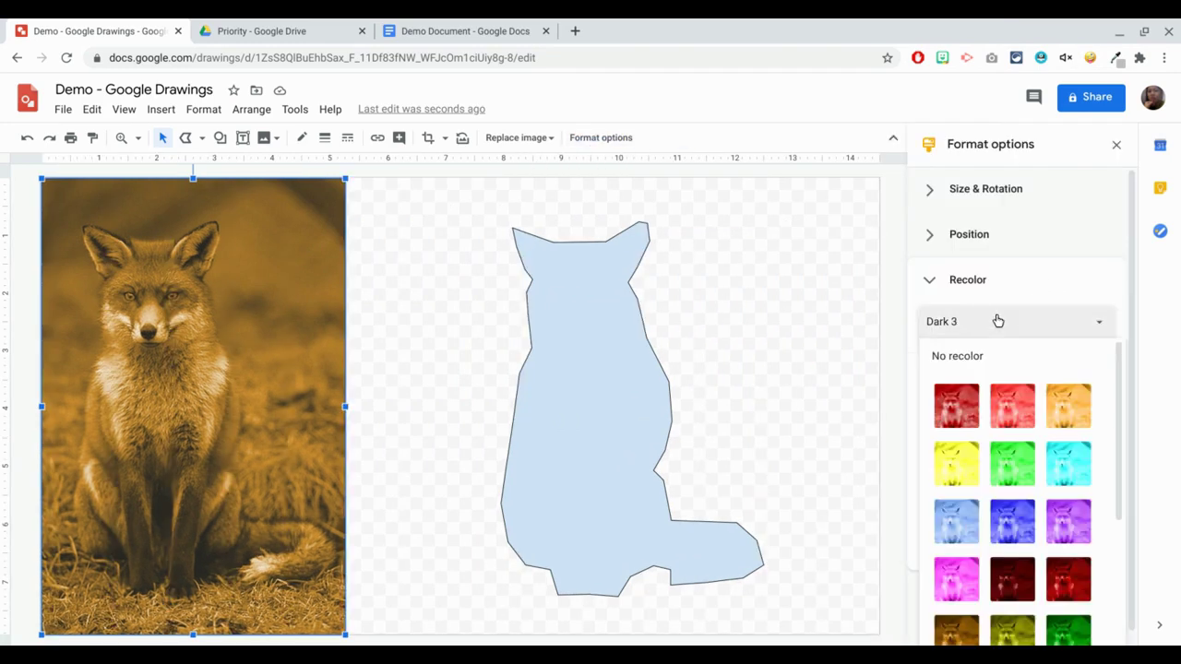
pyautogui.click(984, 365)
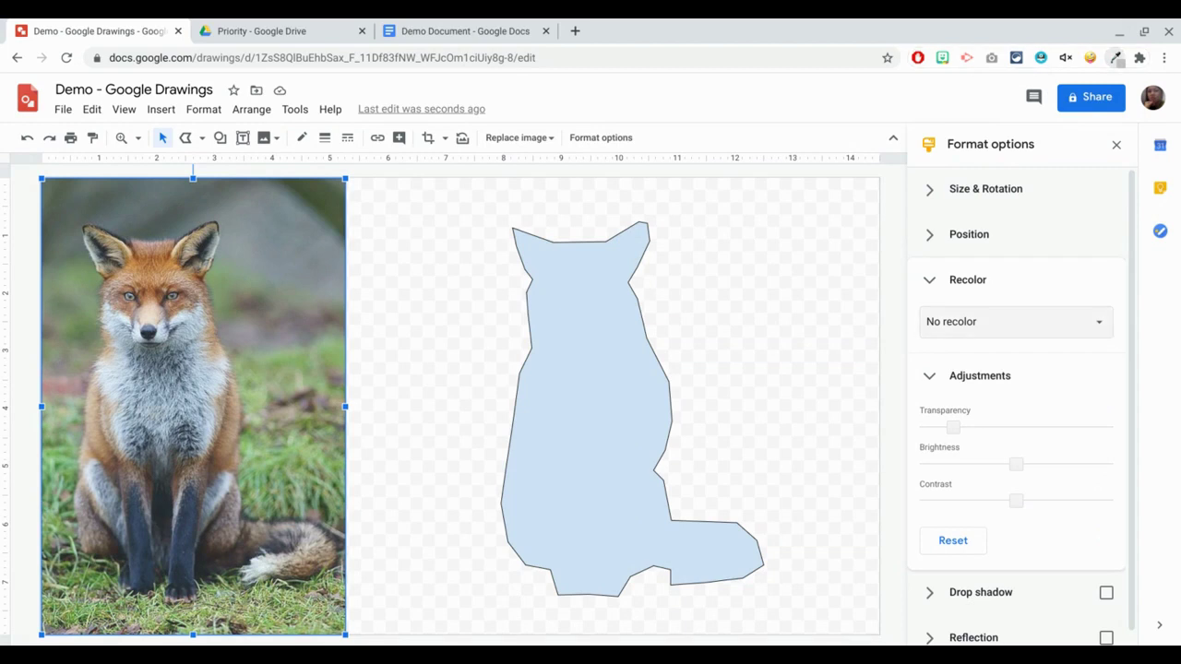
# - Sample a brown fur colour from the fox's face with the browser's eyedropper extension and get its colour code
pyautogui.click(1116, 57)
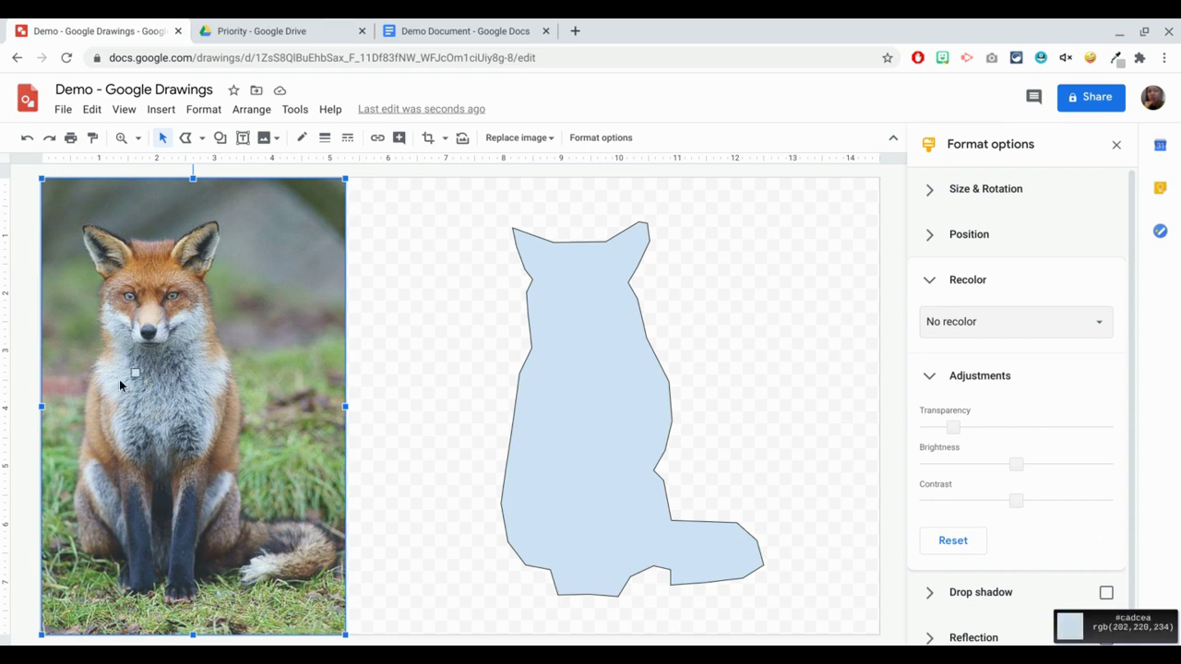
pyautogui.click(171, 316)
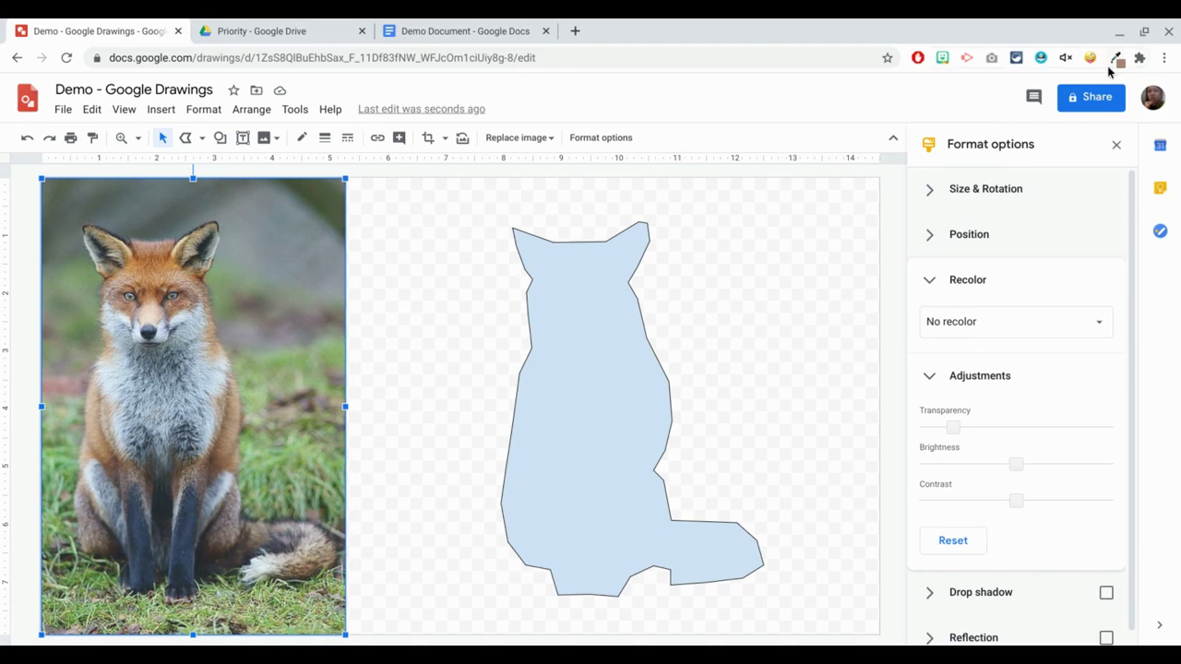
pyautogui.click(1116, 61)
# - Fill the fox silhouette with the custom colour a88474 and make its border transparent
pyautogui.click(560, 290)
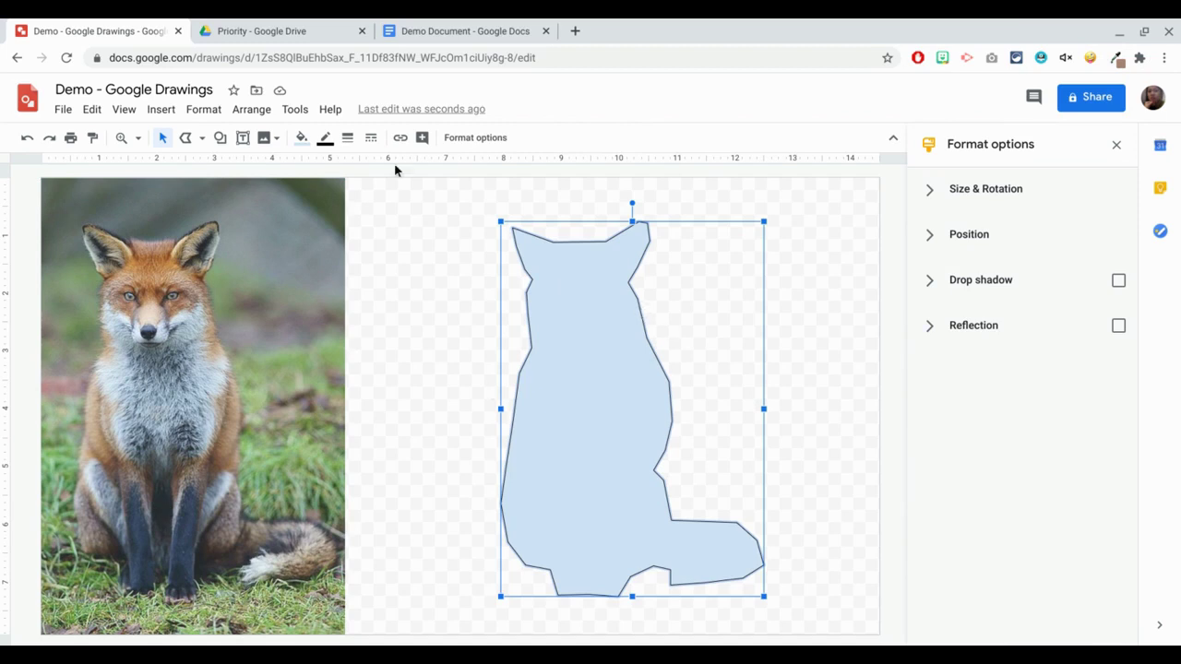
pyautogui.click(304, 139)
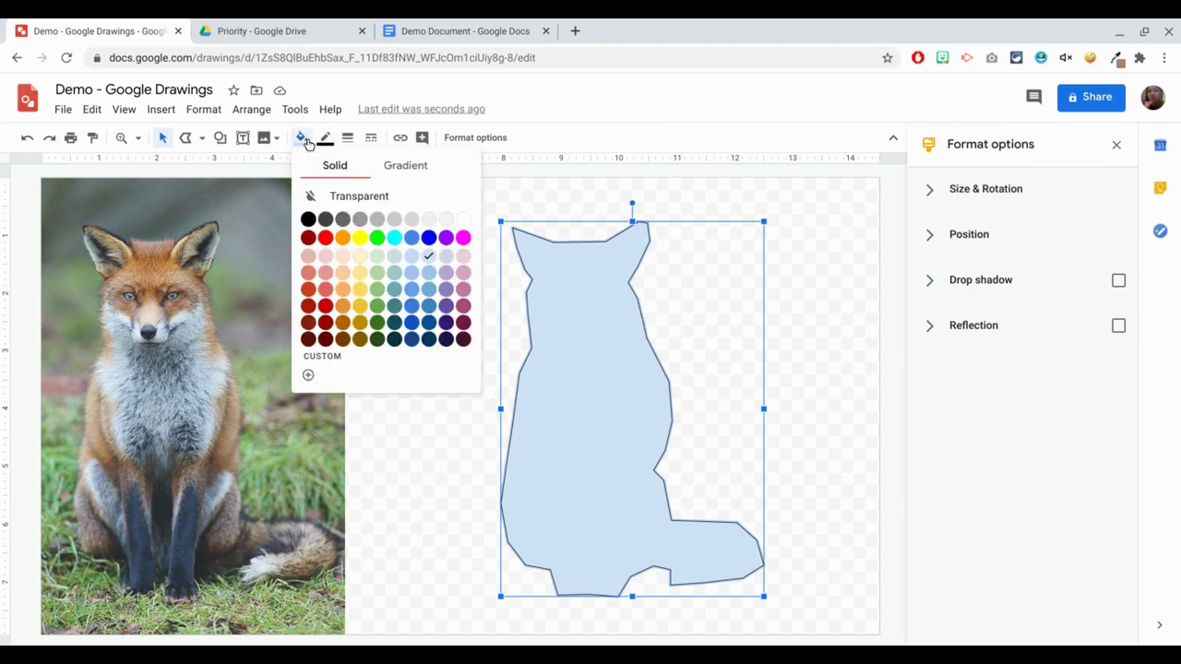
pyautogui.click(343, 354)
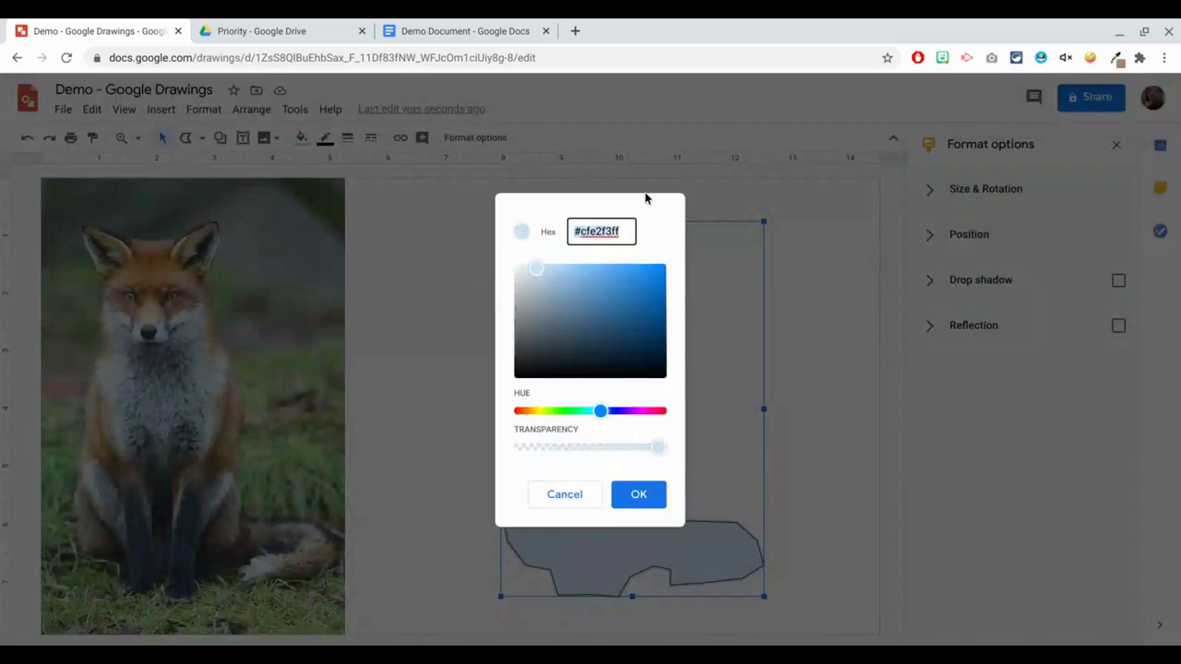
pyautogui.write('a88474')
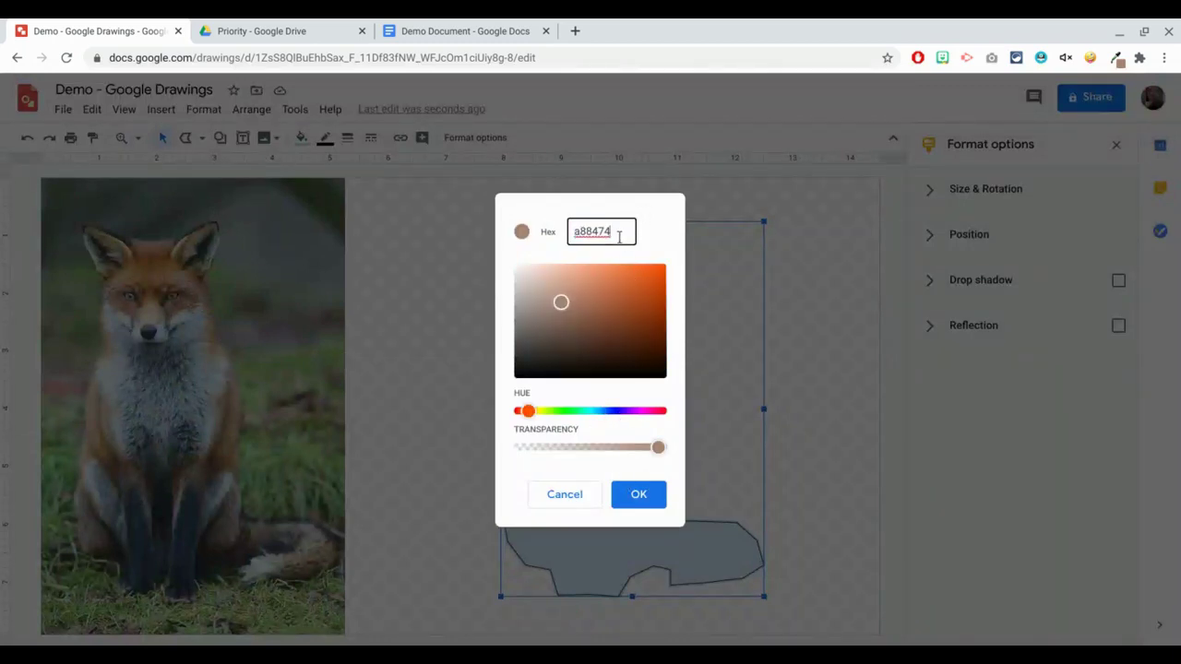
pyautogui.click(636, 493)
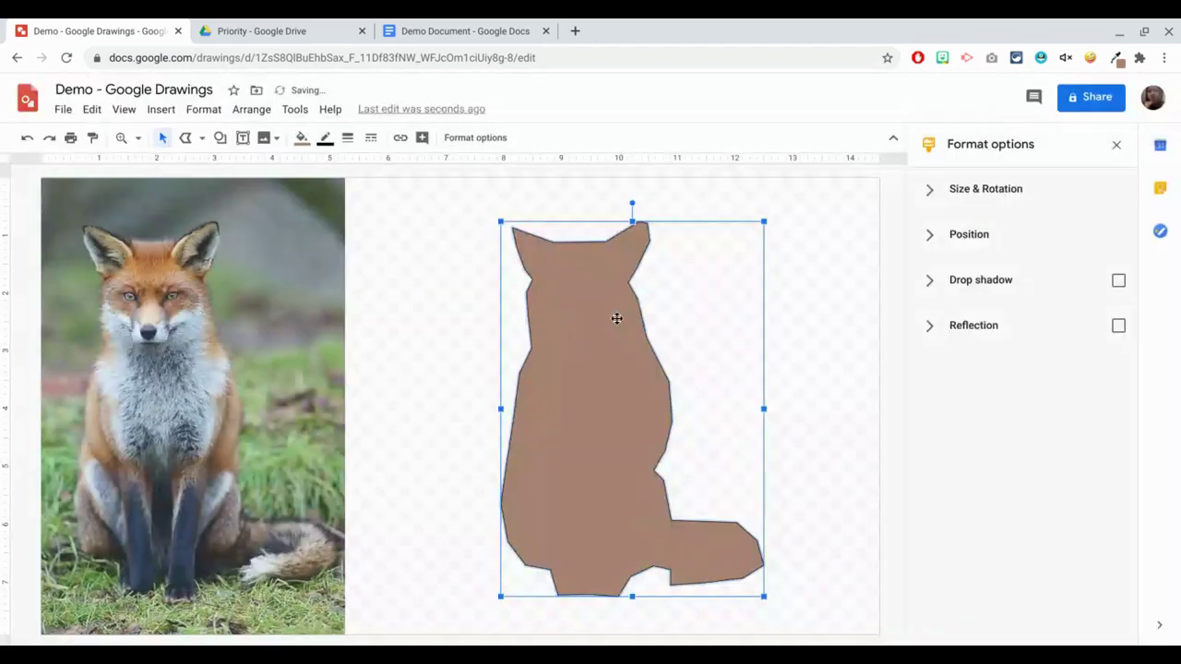
pyautogui.click(325, 140)
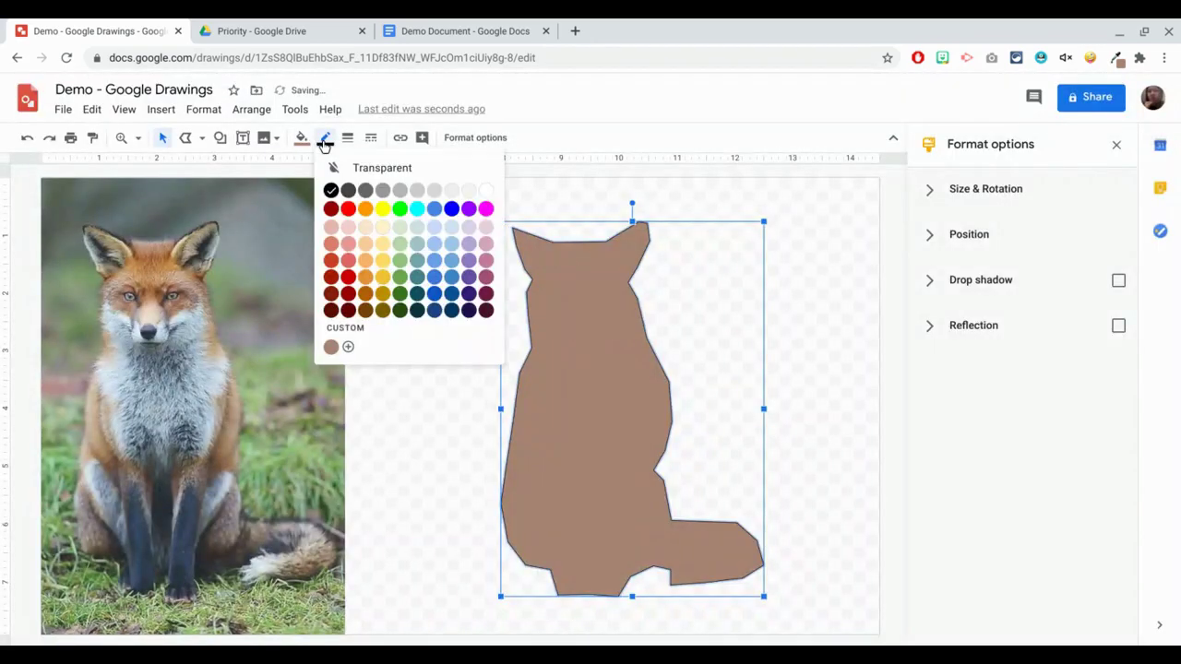
pyautogui.click(375, 168)
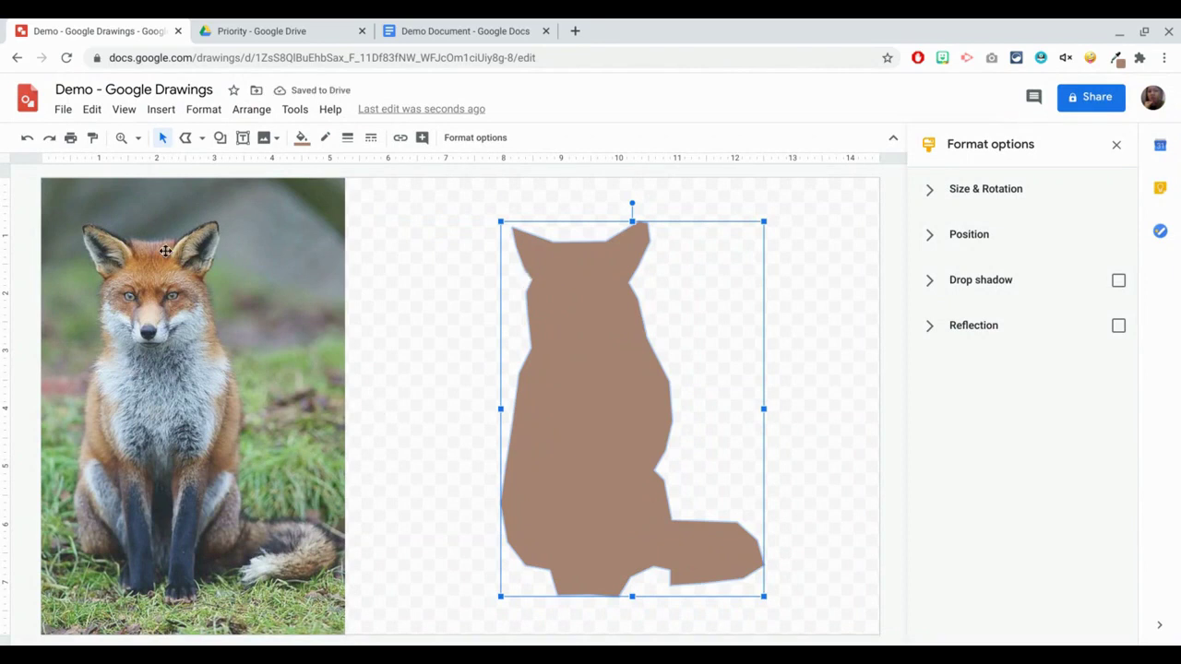
# - Trace a closed polyline shape over each of the fox's two dark front legs in the photo
pyautogui.click(188, 141)
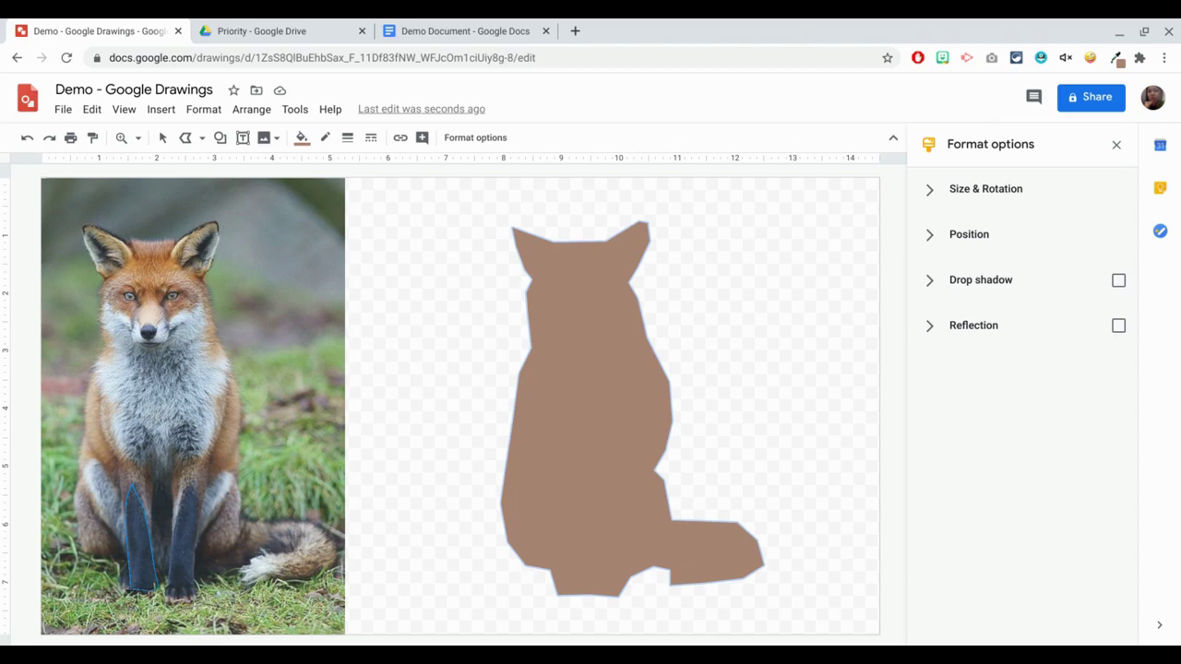
pyautogui.click(128, 589)
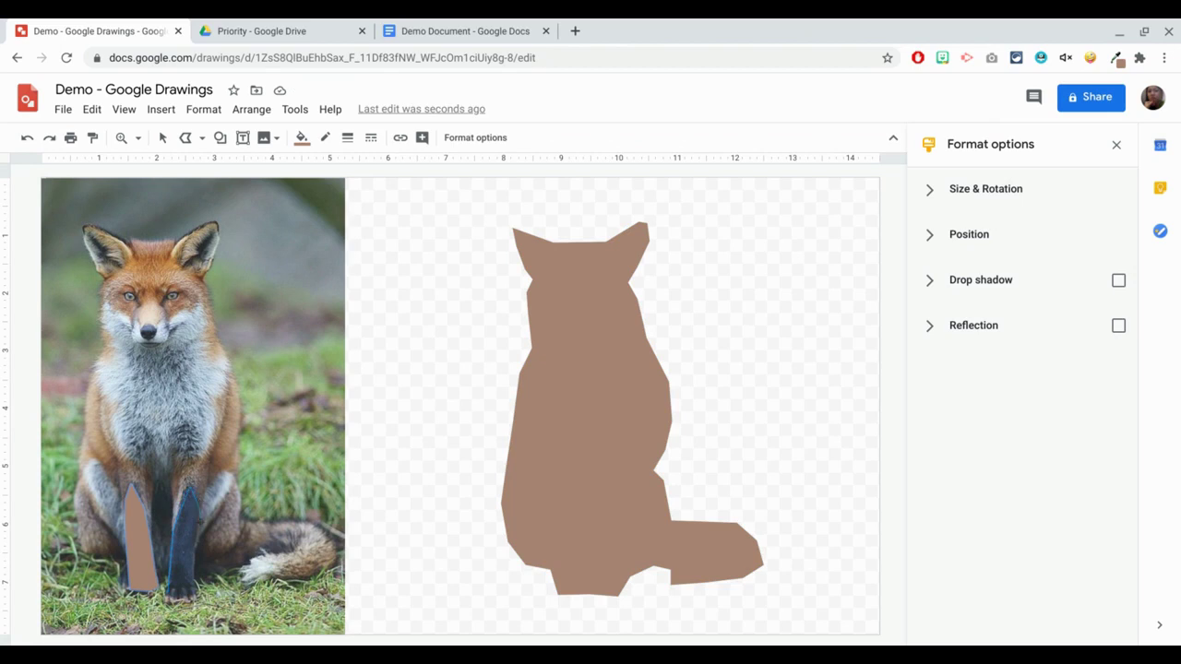
pyautogui.doubleClick(196, 551)
pyautogui.hotkey('ctrl', 'alt', 'v')
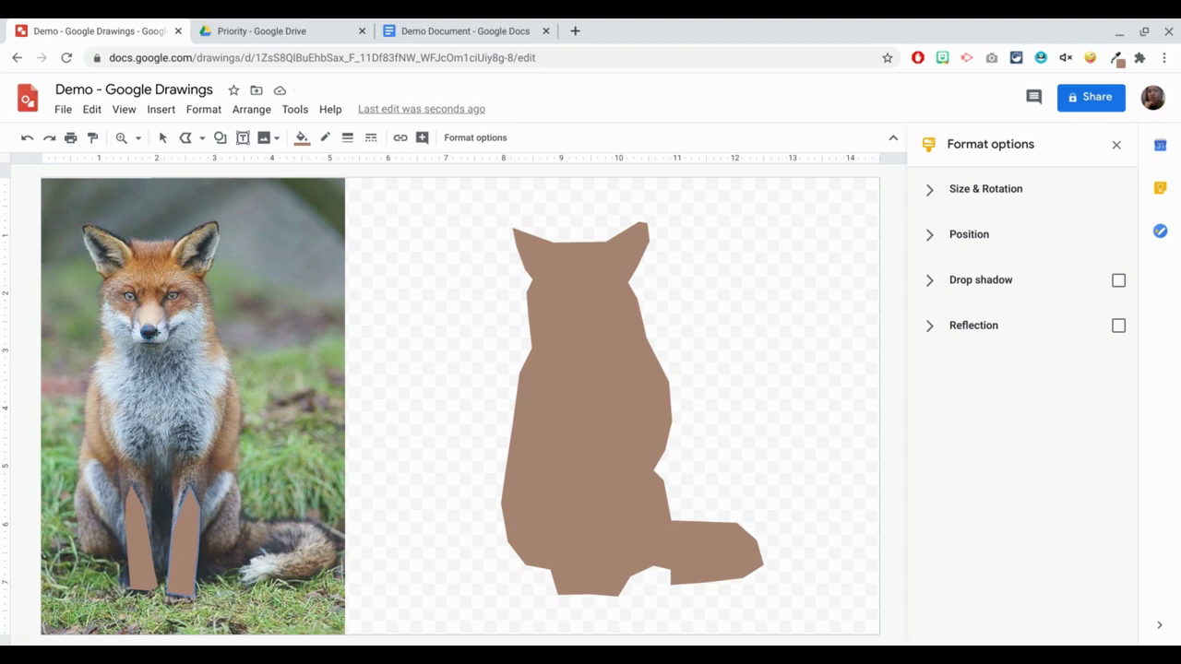
# - Trace closed polyline shapes over the fox's nose and the inside of each ear in the photo
pyautogui.click(157, 330)
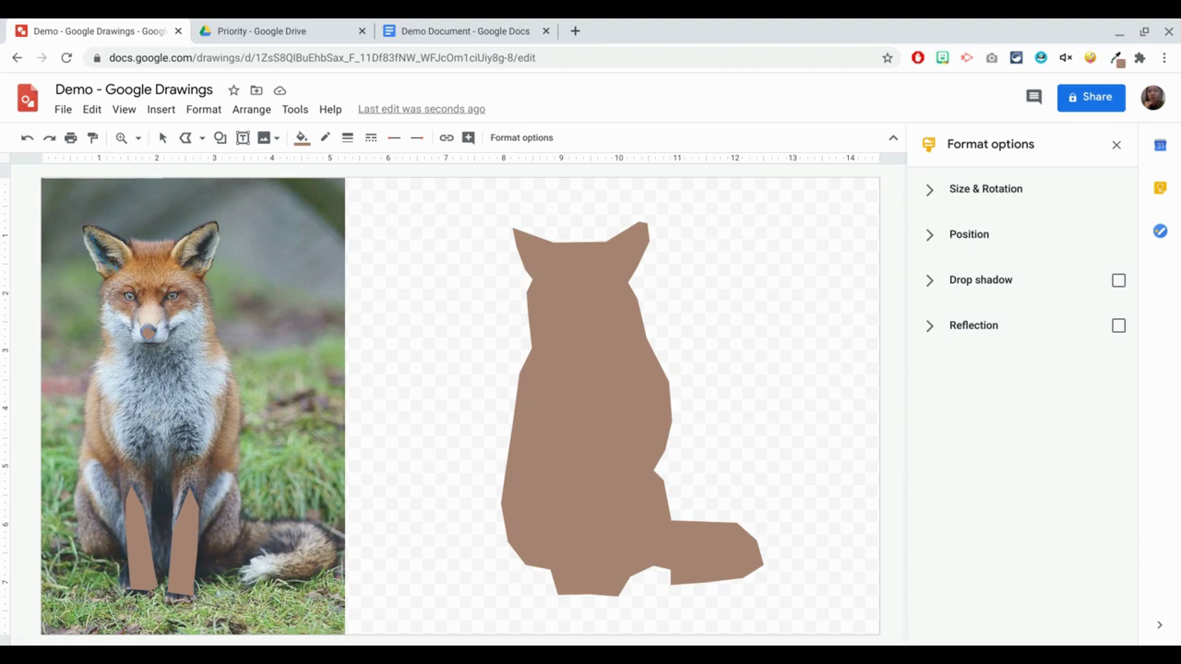
pyautogui.click(95, 238)
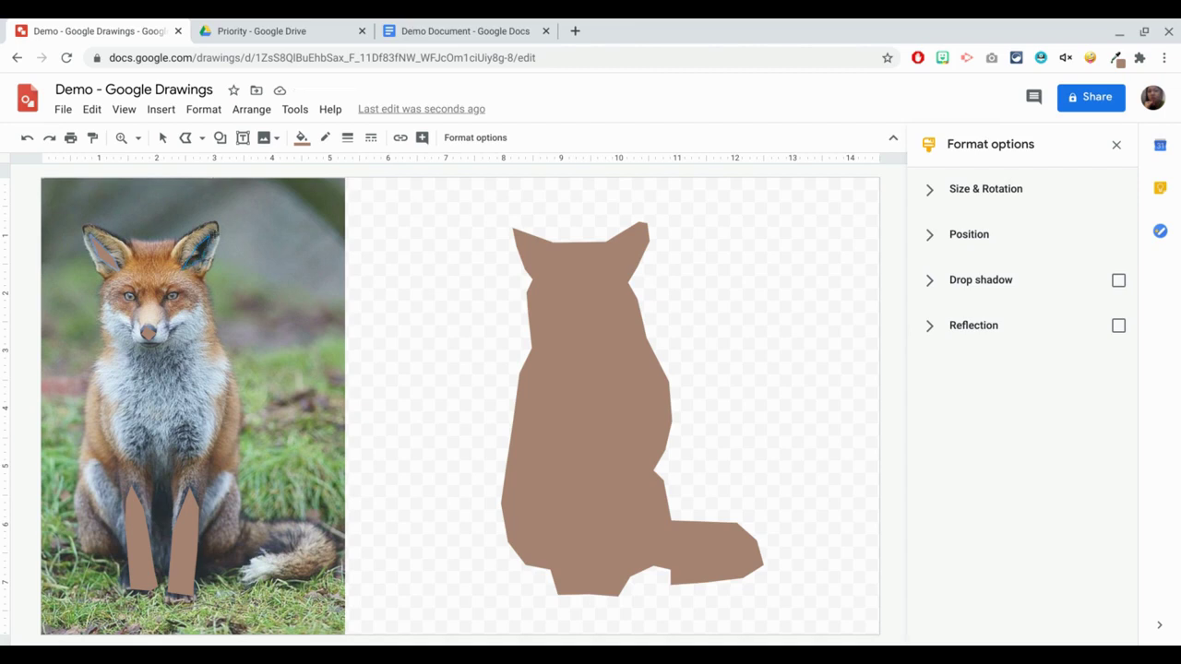
pyautogui.click(214, 232)
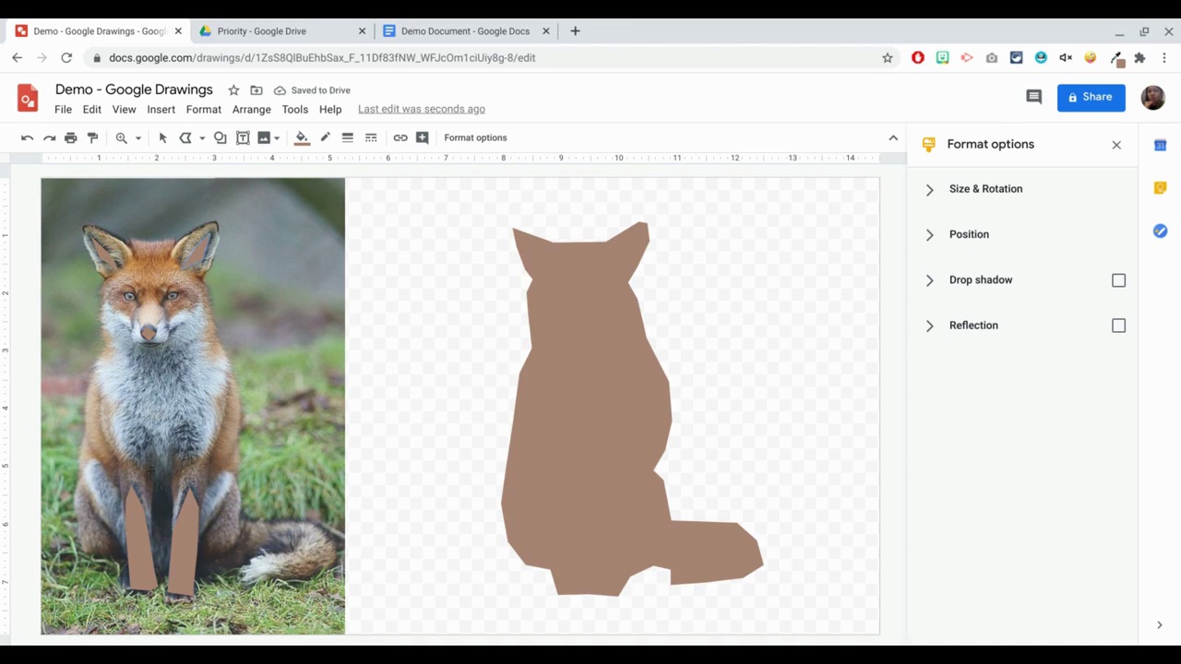
pyautogui.doubleClick(173, 534)
pyautogui.press('Escape')
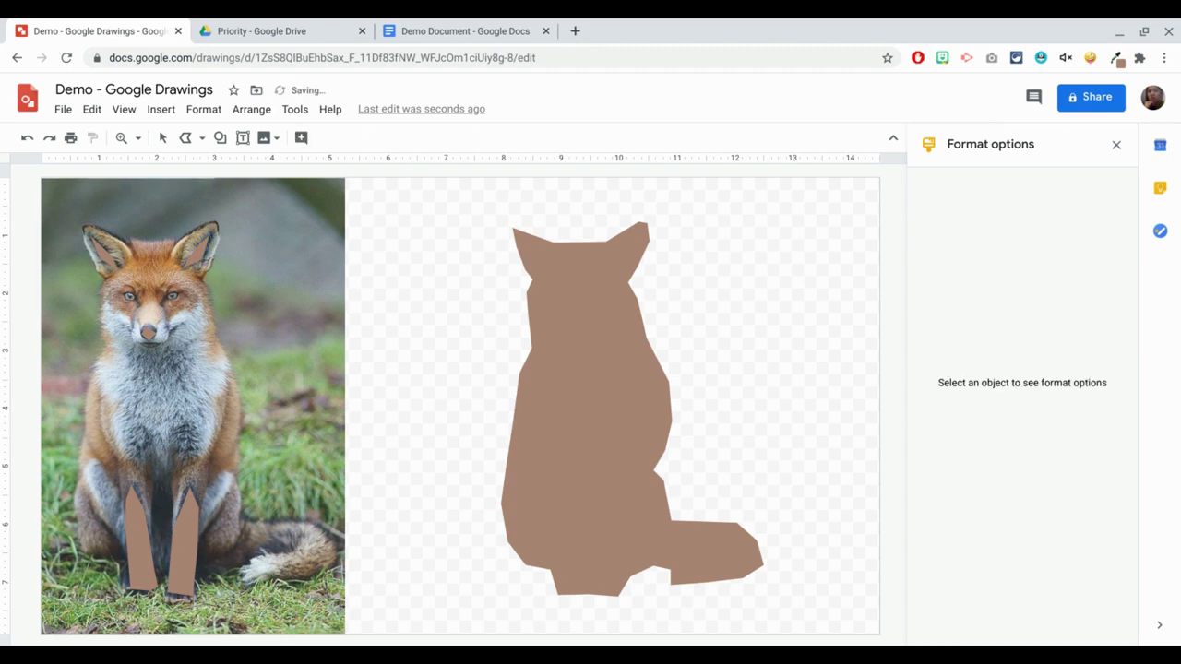
# - Select the two leg, two ear and nose shapes together and move them onto the matching places of the brown silhouette
pyautogui.click(162, 138)
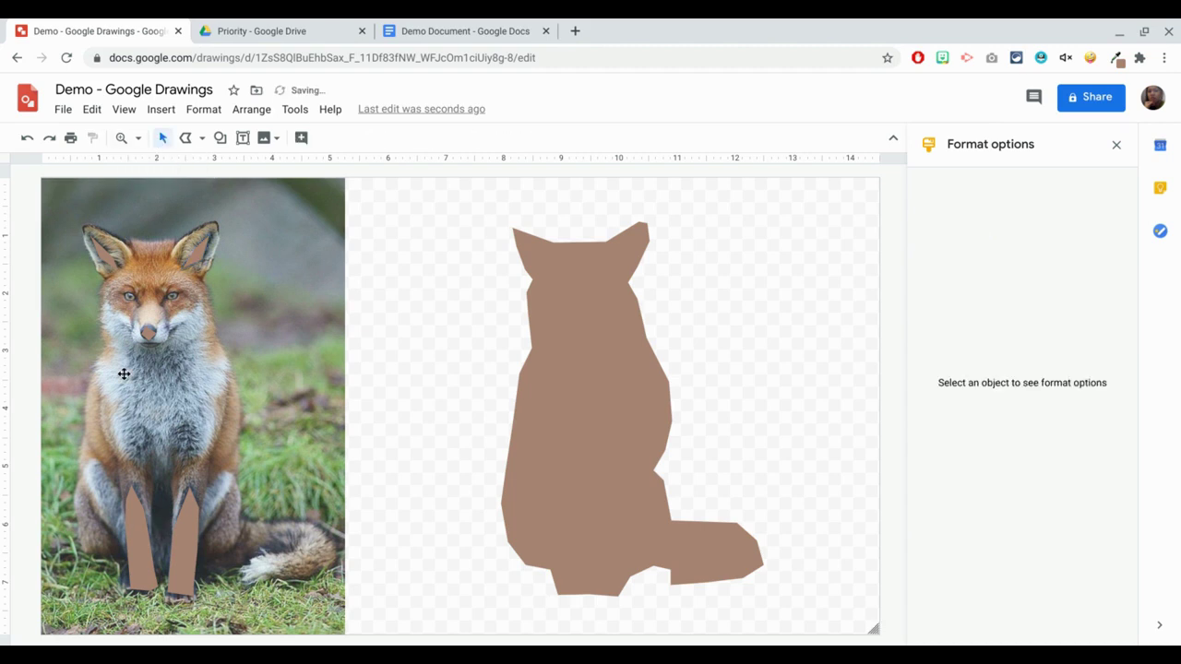
pyautogui.click(134, 512)
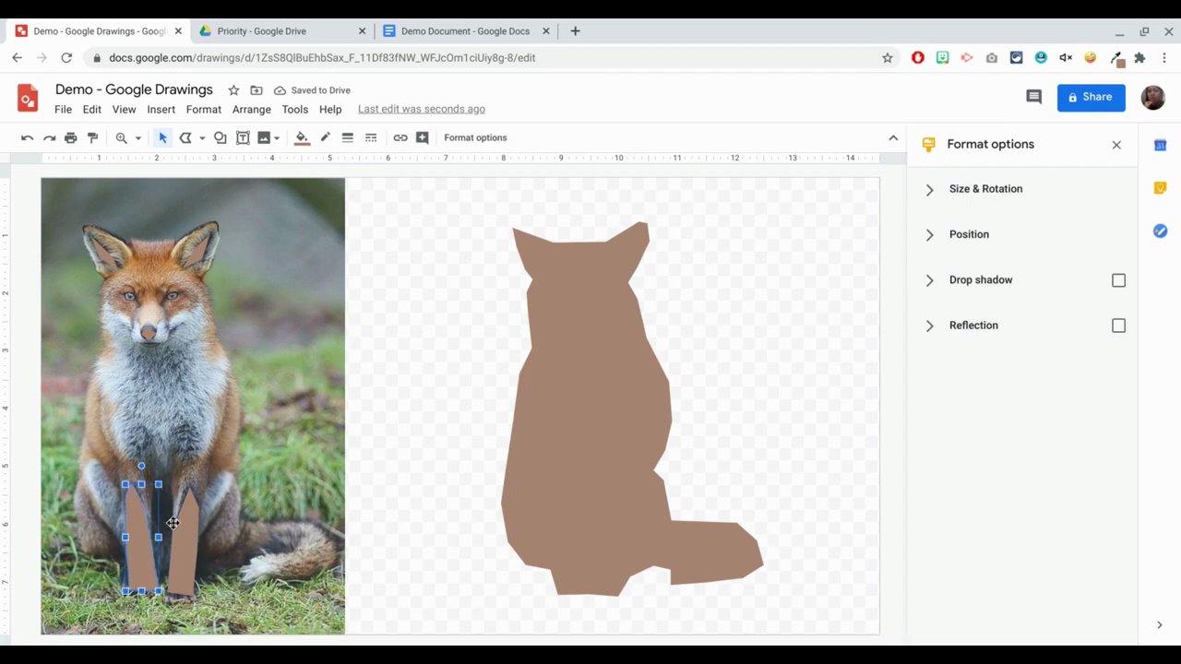
pyautogui.keyDown('shift'); pyautogui.click(172, 521); pyautogui.keyUp('shift')
pyautogui.keyDown('shift'); pyautogui.click(138, 332); pyautogui.keyUp('shift')
pyautogui.keyDown('shift'); pyautogui.click(205, 248); pyautogui.keyUp('shift')
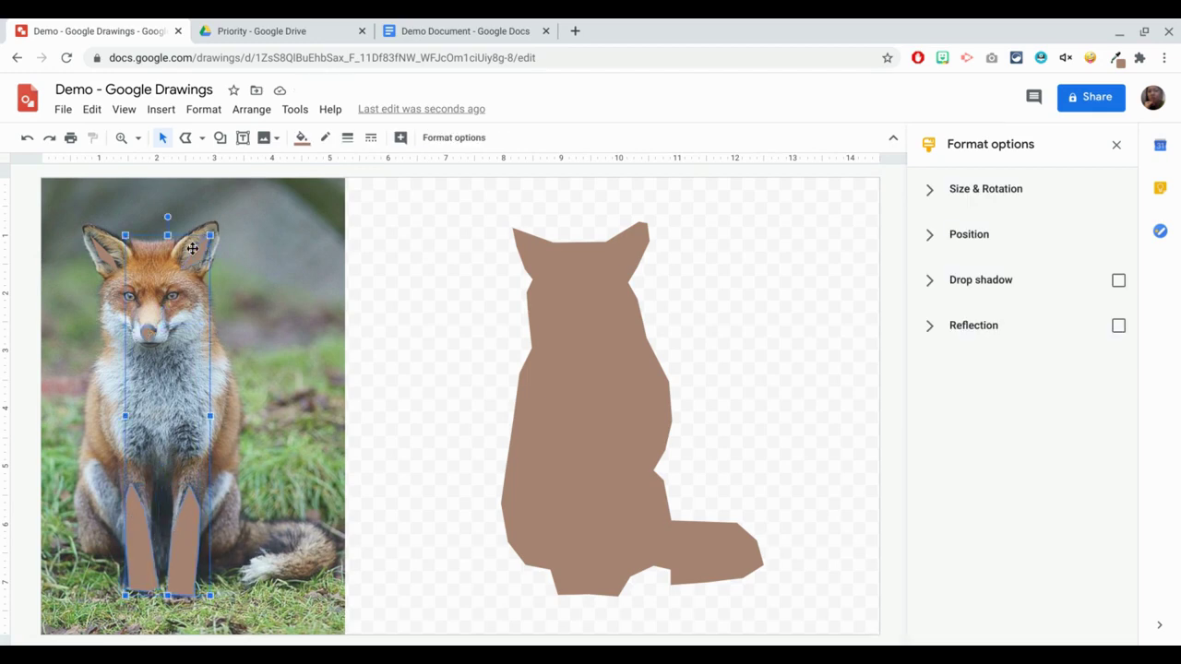
pyautogui.keyDown('shift'); pyautogui.click(108, 257); pyautogui.keyUp('shift')
pyautogui.moveTo(107, 257); pyautogui.dragTo(536, 258)
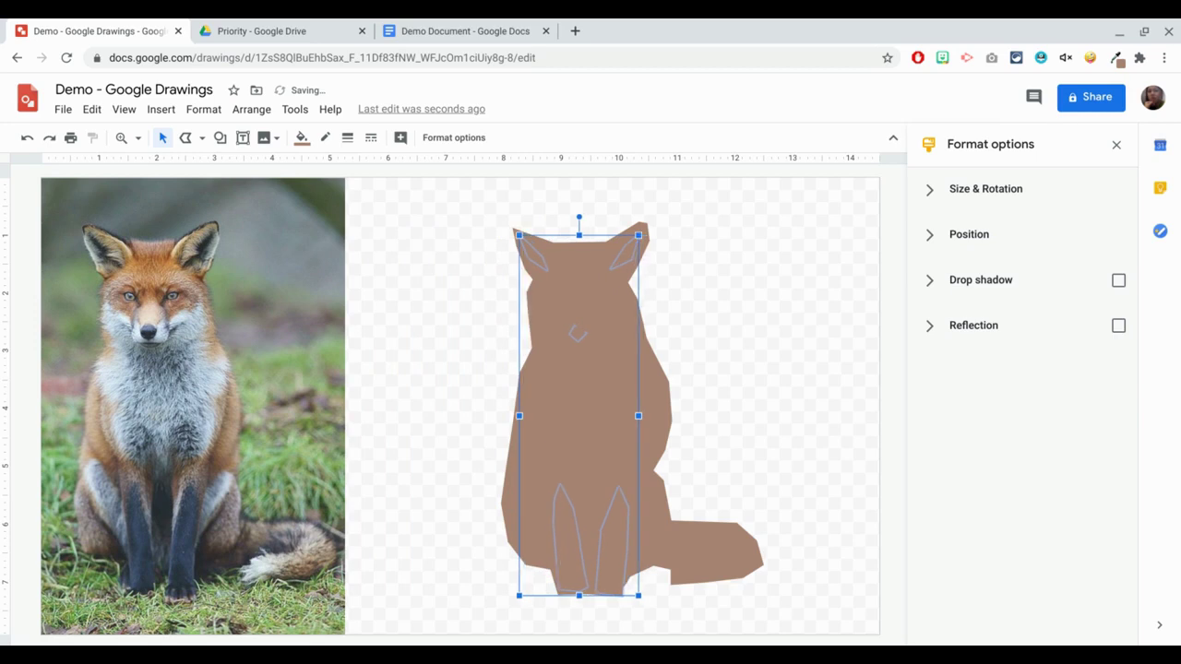
pyautogui.press('Left')
pyautogui.press('Right')
# - Fill the selected leg, ear and nose shapes with dark gray and bring them in front of the silhouette
pyautogui.click(300, 139)
pyautogui.click(329, 223)
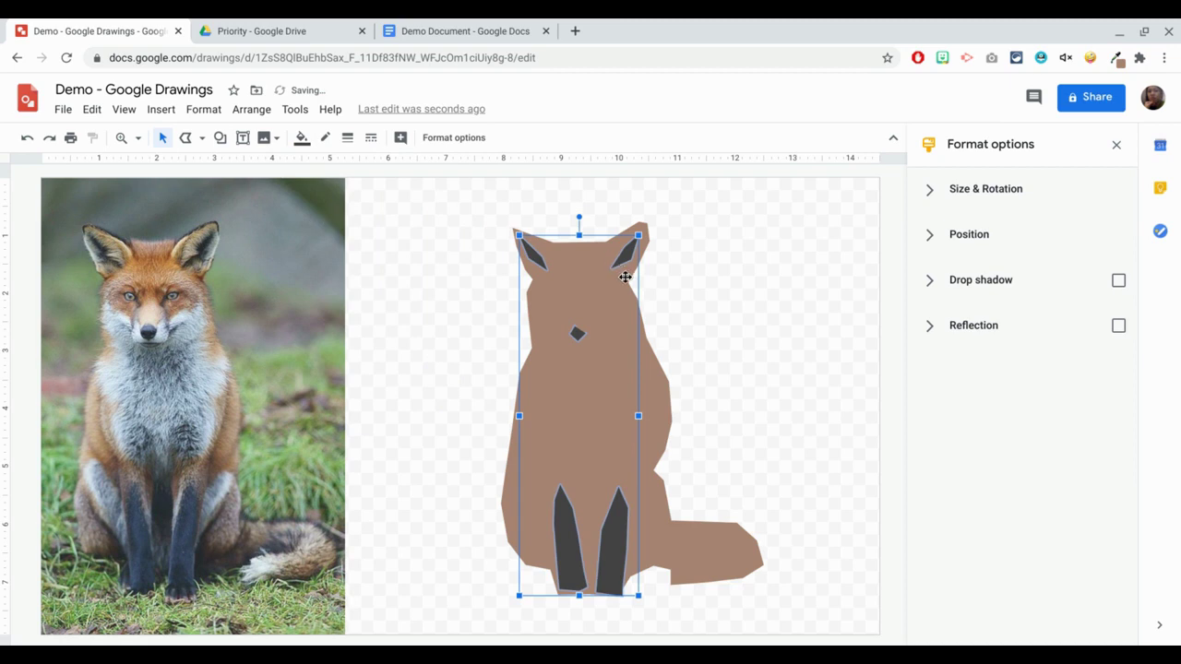
pyautogui.hotkey('ctrl', 'shift', 'Down')
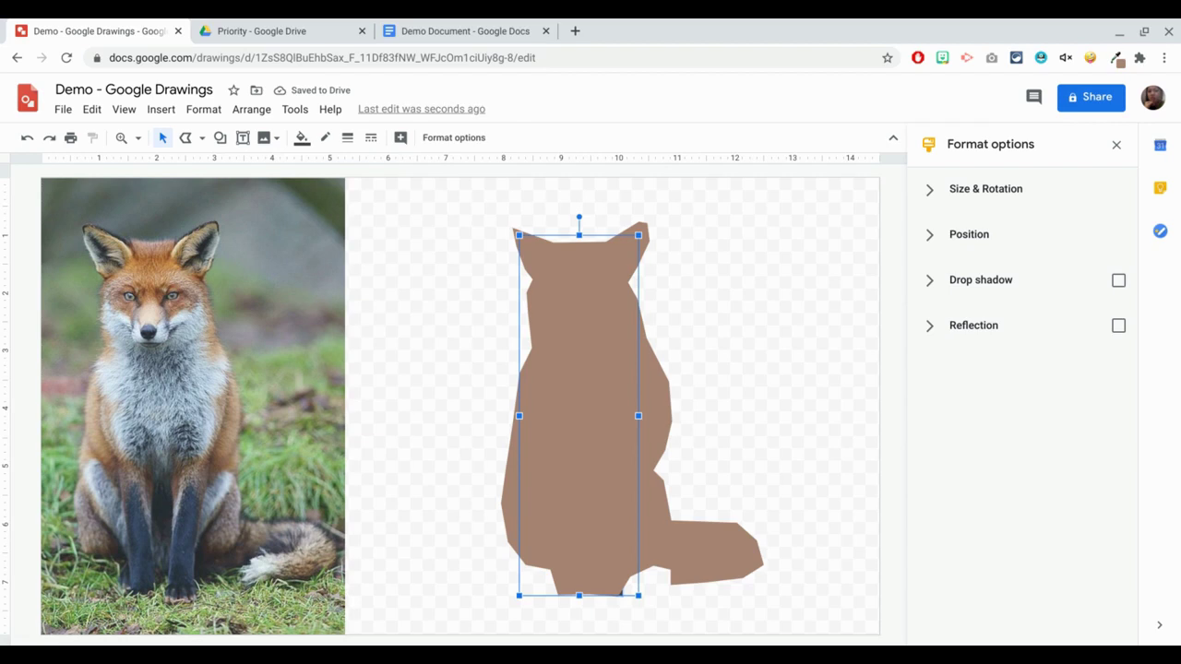
pyautogui.click(302, 138)
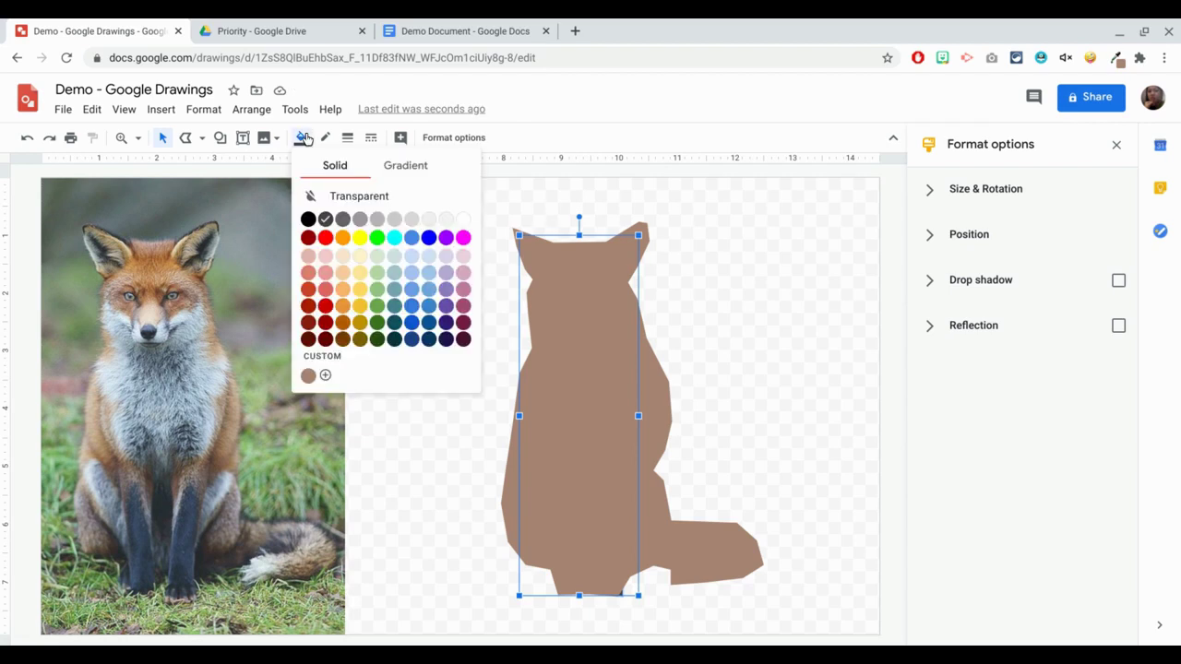
pyautogui.click(326, 219)
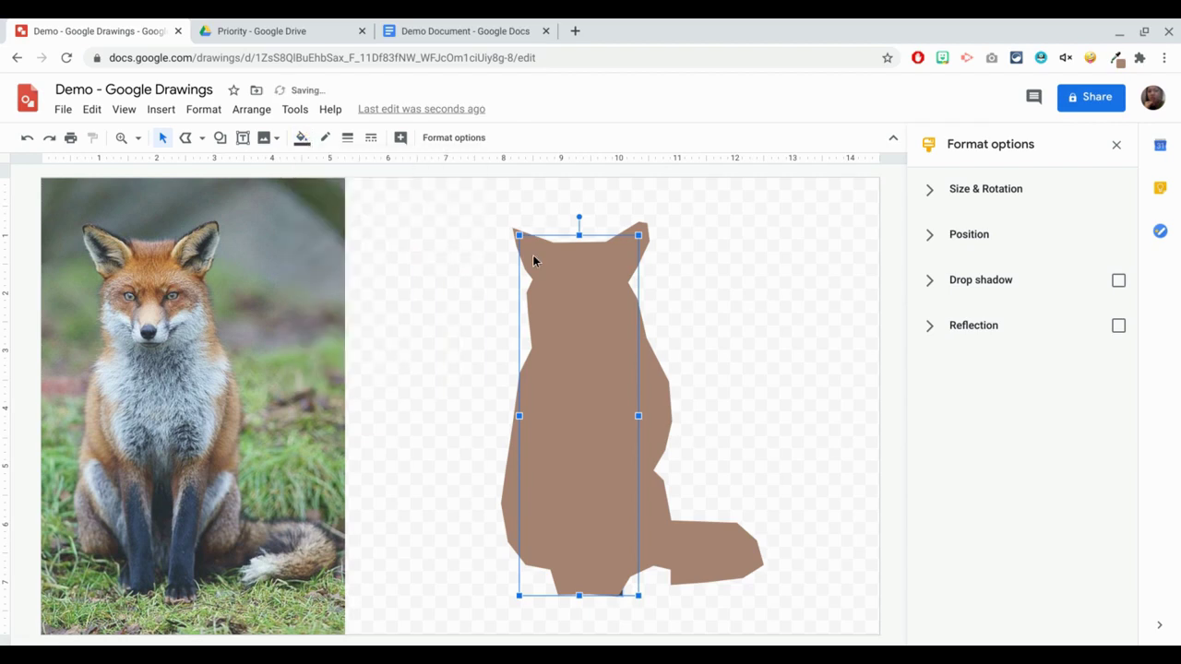
pyautogui.hotkey('ctrl', 'shift', 'Up')
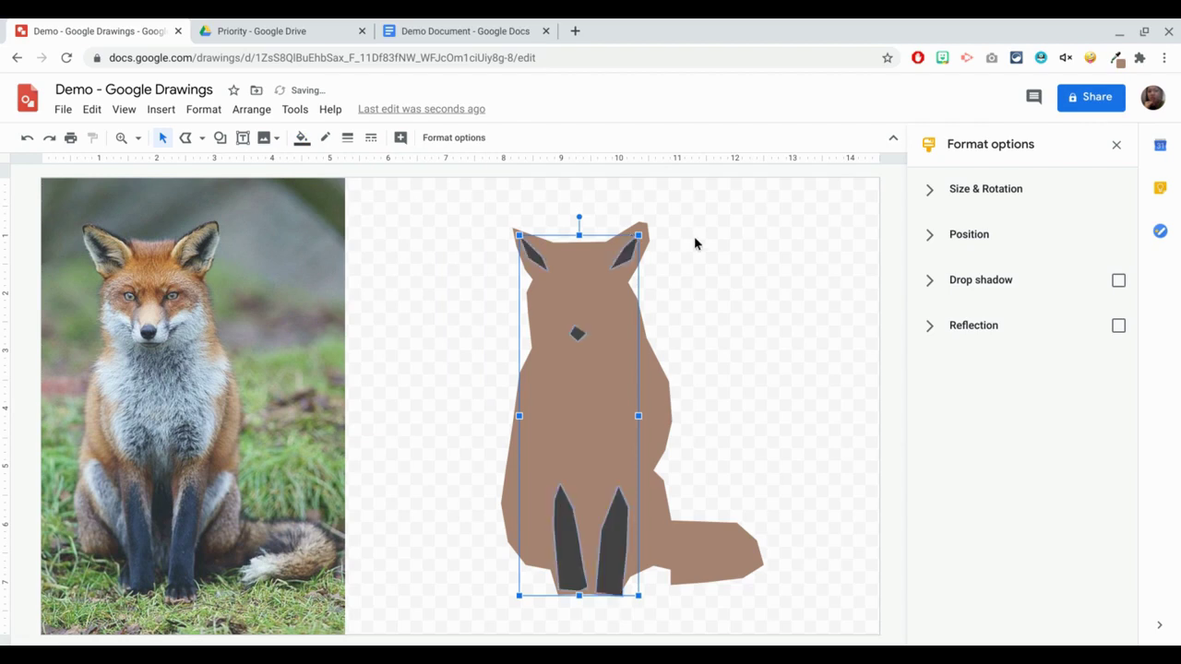
pyautogui.click(696, 256)
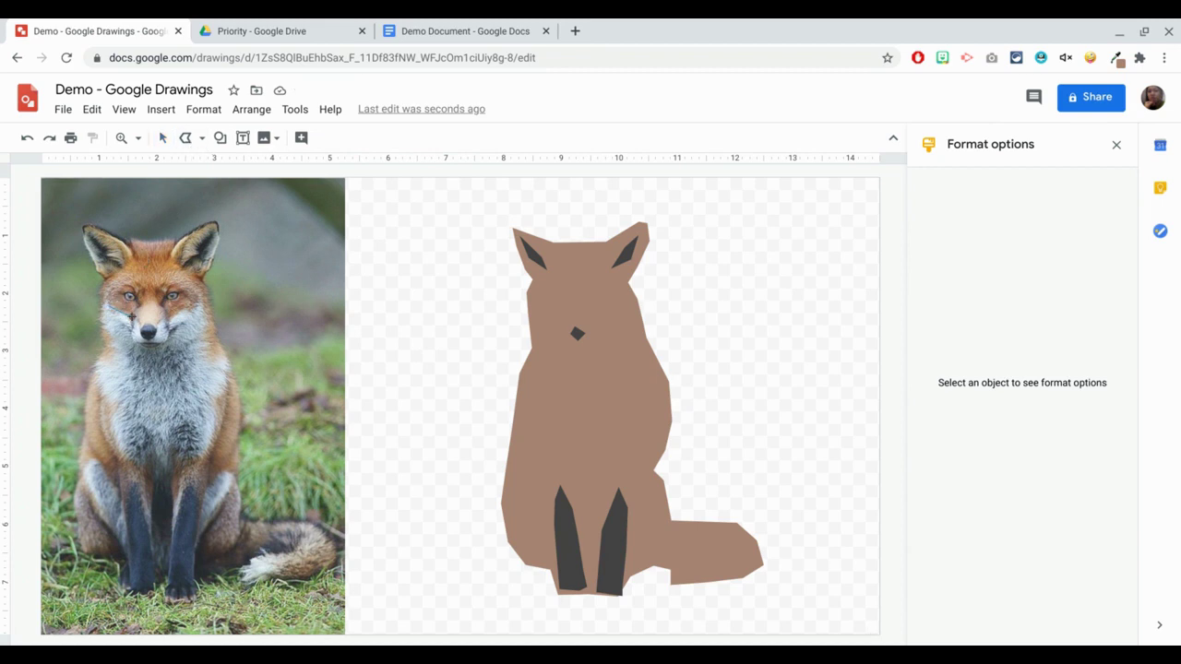
# - Trace the fox's white muzzle and chest as one closed polyline and move the shape onto the brown silhouette below the nose
pyautogui.moveTo(108, 304); pyautogui.dragTo(136, 325)
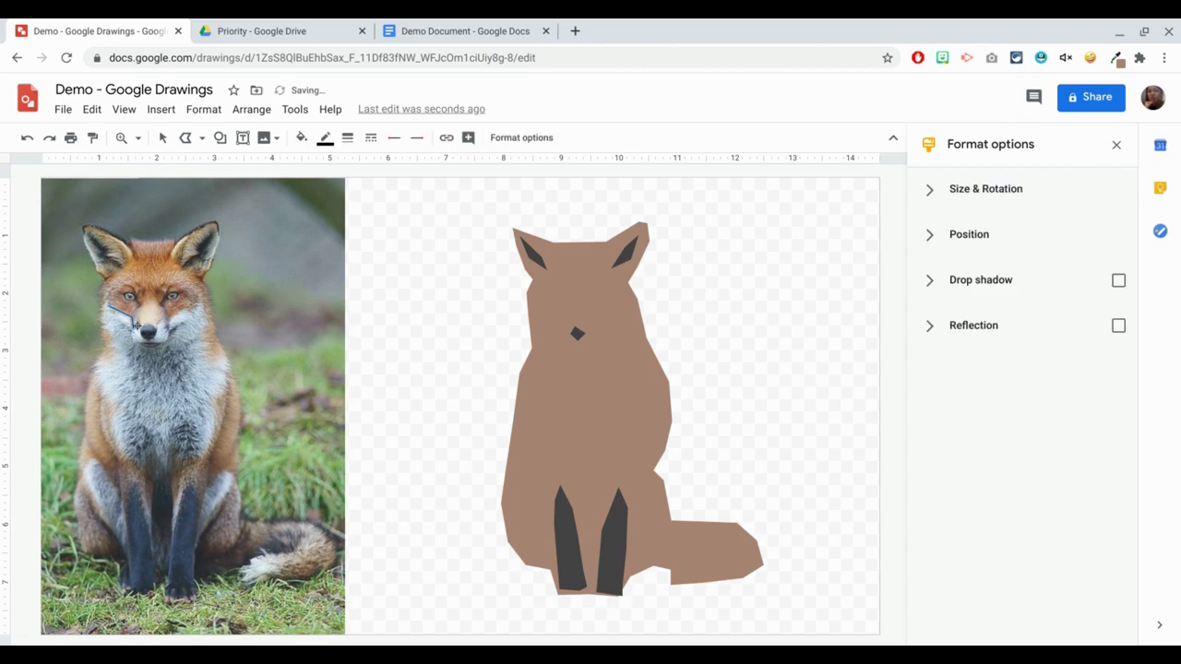
pyautogui.press('Delete')
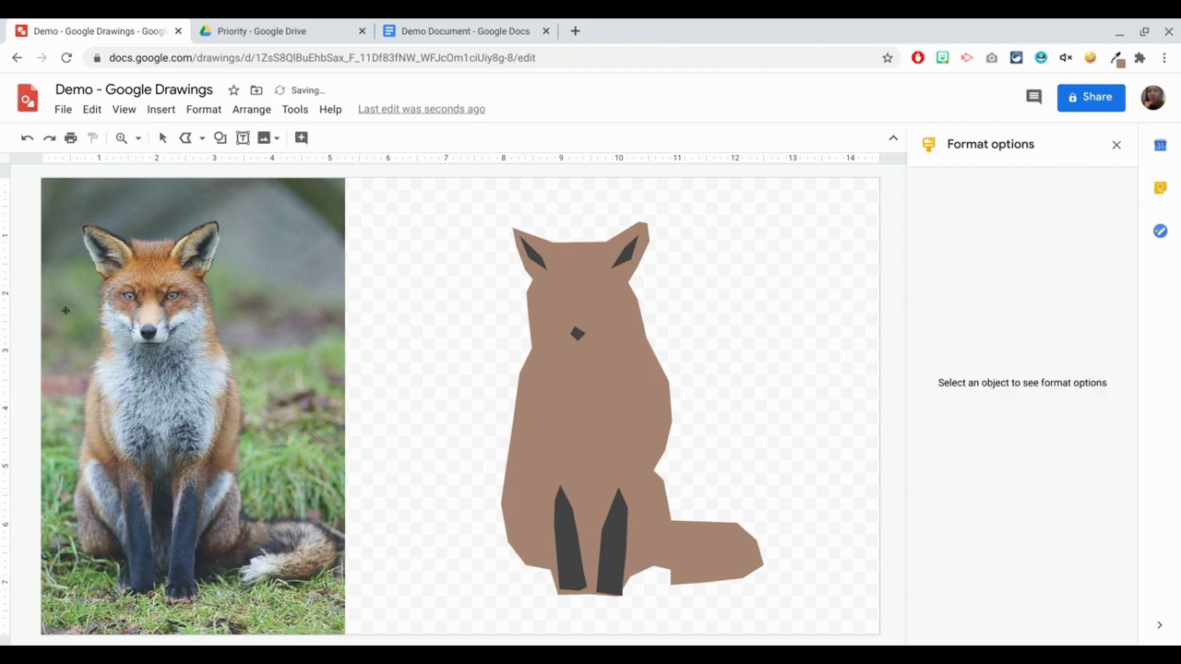
pyautogui.moveTo(118, 312); pyautogui.dragTo(143, 332)
pyautogui.moveTo(161, 327)
pyautogui.mouseDown()
pyautogui.moveTo(203, 306)
pyautogui.moveTo(199, 361)
pyautogui.mouseUp()
pyautogui.click(207, 371)
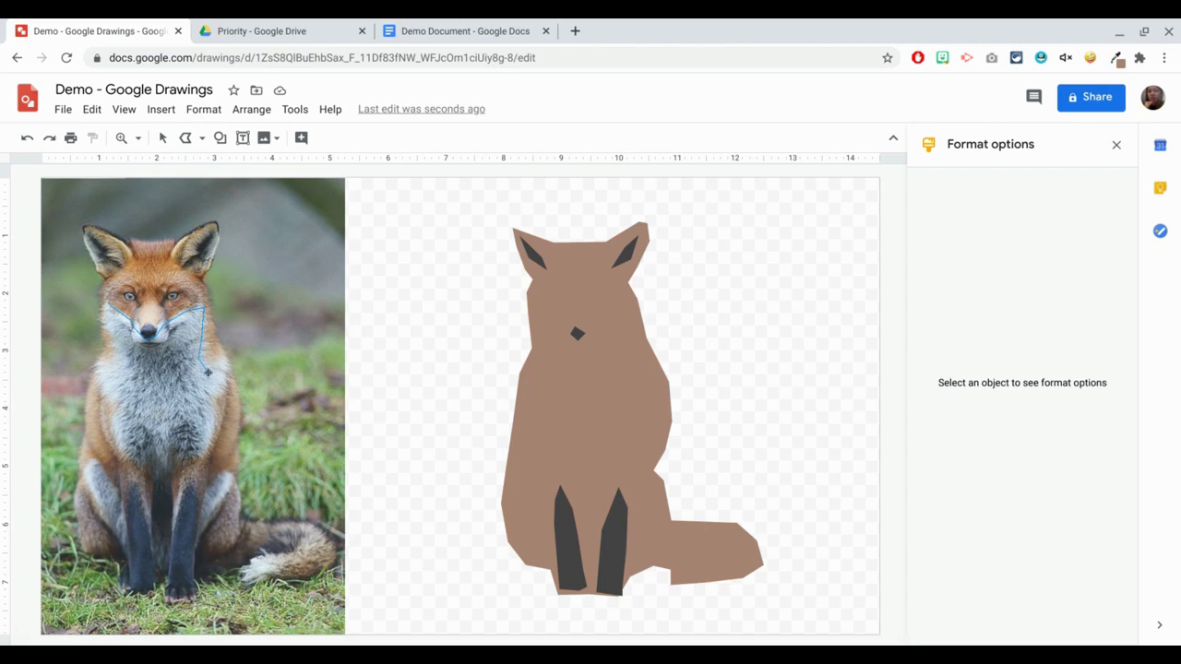
pyautogui.click(227, 359)
pyautogui.click(217, 400)
pyautogui.click(188, 454)
pyautogui.click(120, 454)
pyautogui.click(97, 369)
pyautogui.click(111, 340)
pyautogui.click(106, 310)
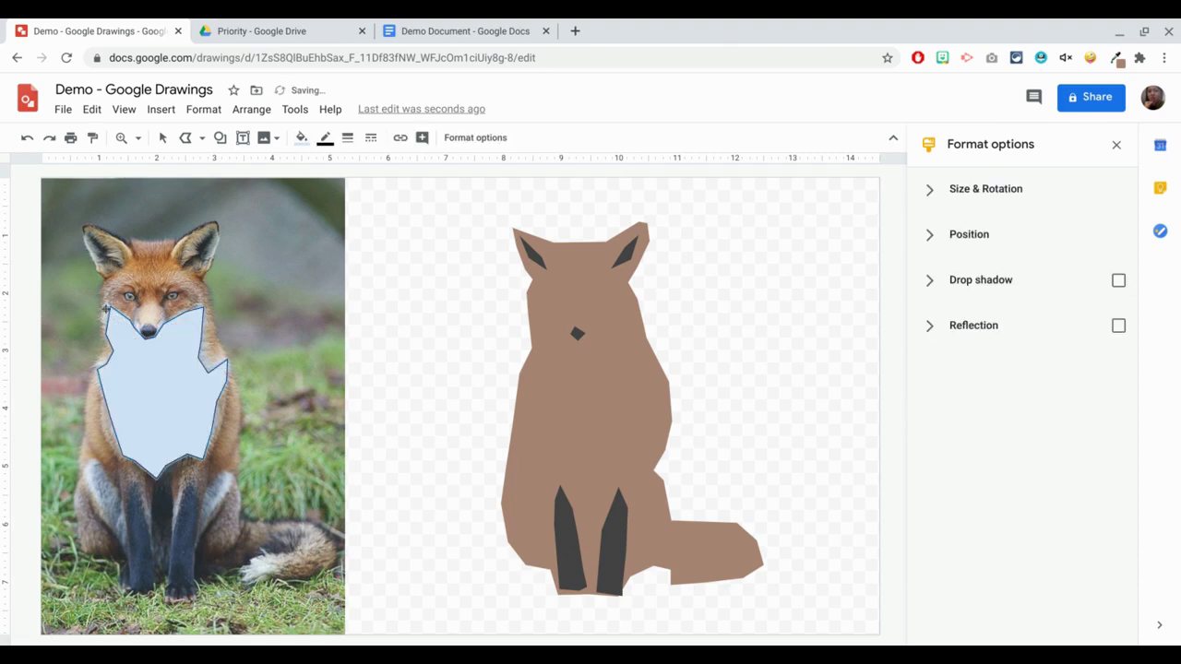
pyautogui.click(162, 138)
pyautogui.moveTo(192, 361); pyautogui.dragTo(617, 369)
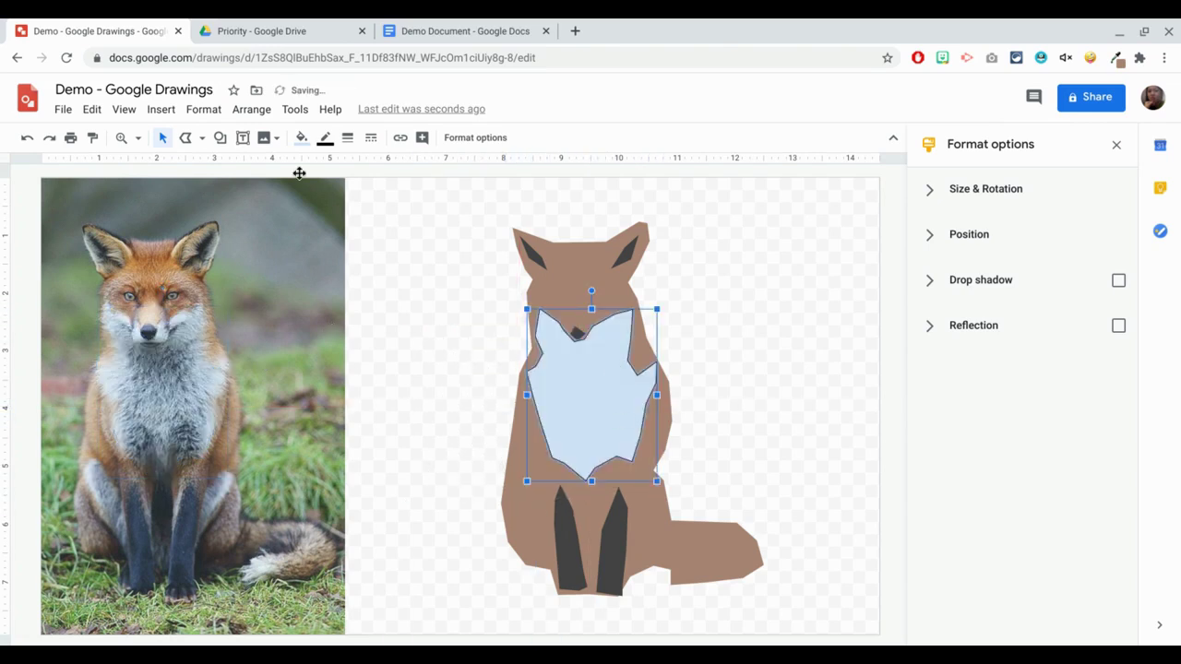
# - Fill the muzzle and chest shape with light gray and make its border transparent
pyautogui.click(301, 138)
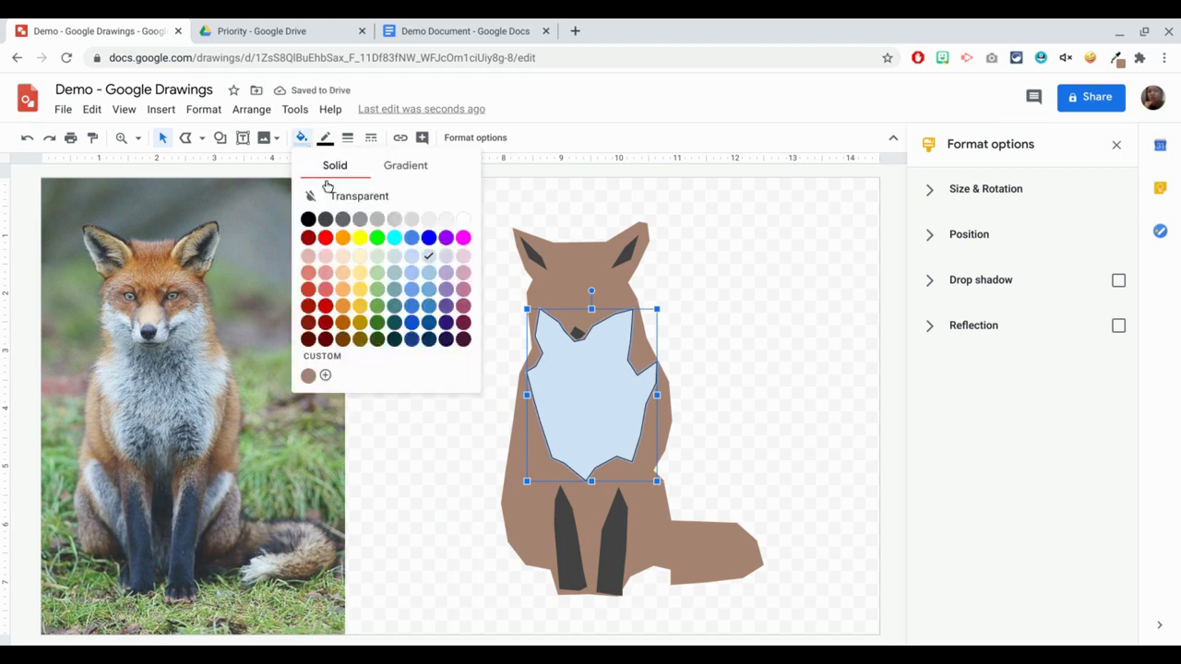
pyautogui.click(421, 221)
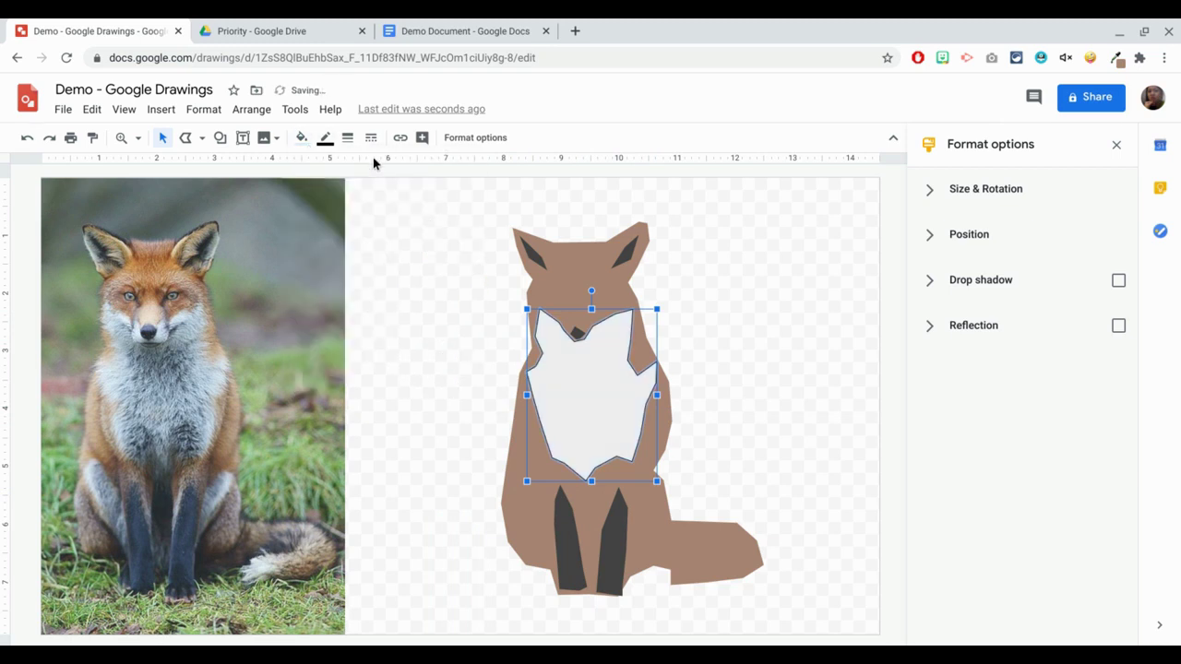
pyautogui.click(324, 138)
pyautogui.click(347, 166)
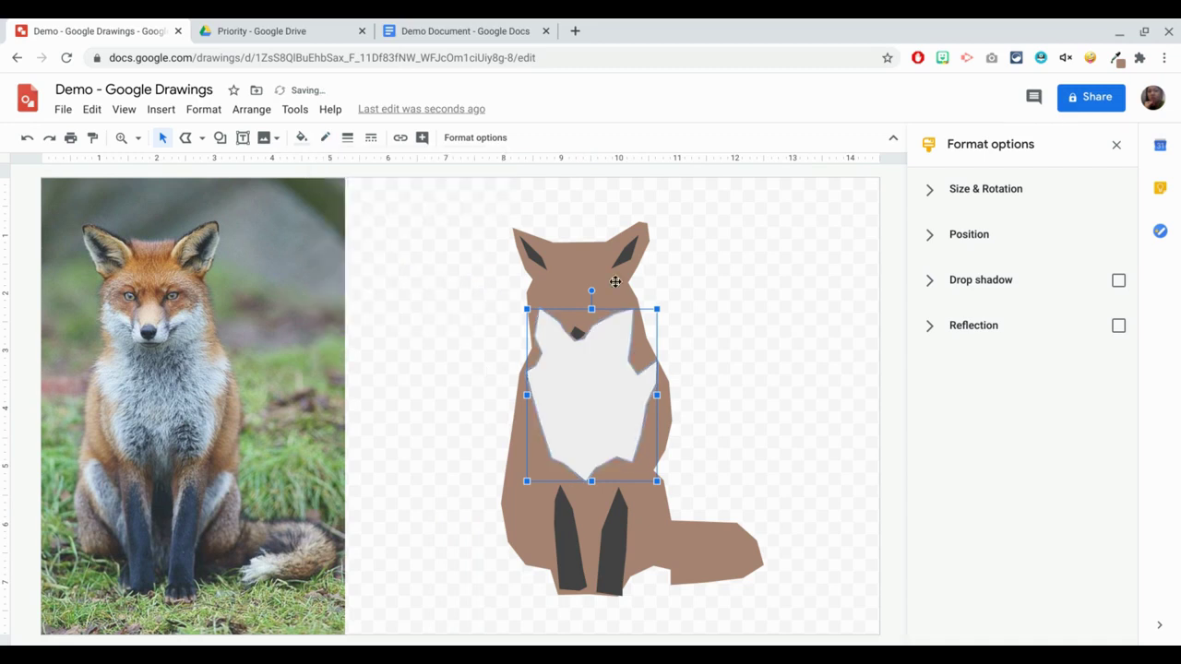
pyautogui.click(121, 138)
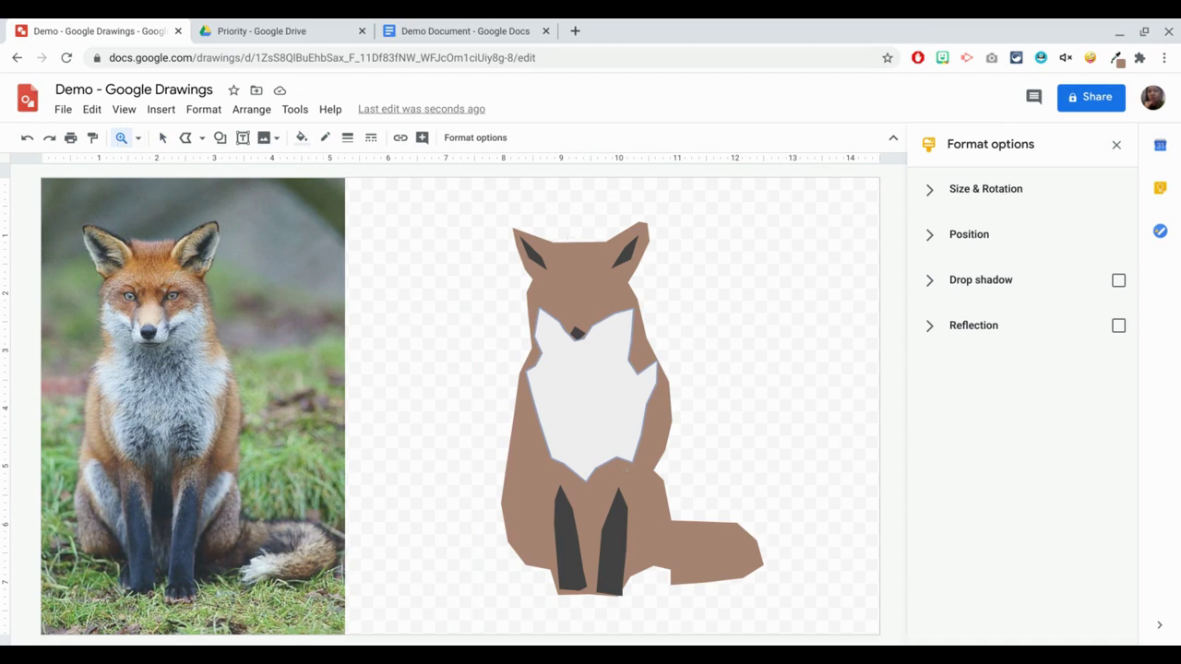
# - Switch to Google Drive, open the Vectorize Me drawing to view the finished portrait example, and return to the Demo drawing
pyautogui.click(247, 31)
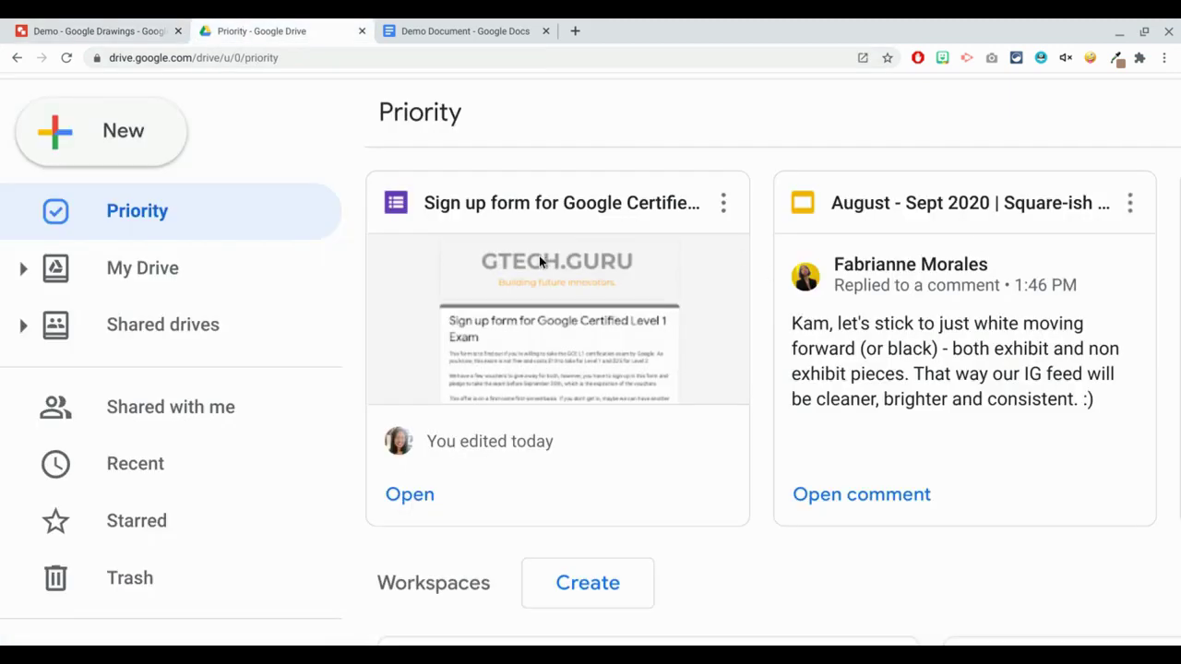
pyautogui.hscroll(10, 539, 255)
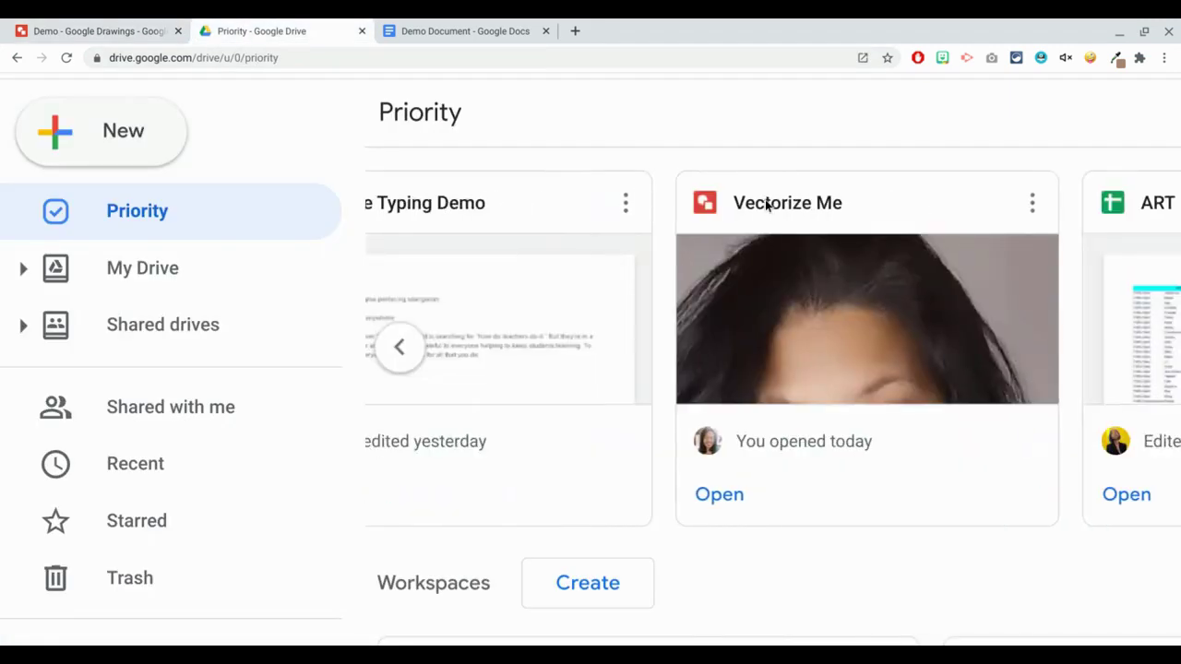
pyautogui.click(766, 203)
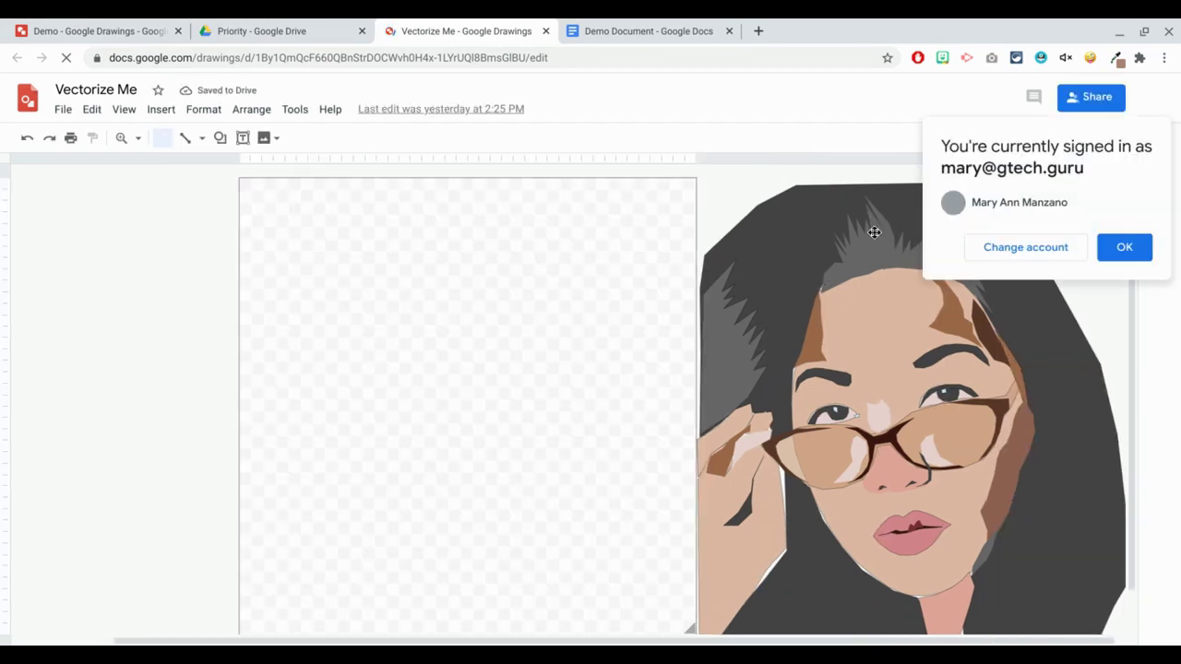
pyautogui.click(1105, 249)
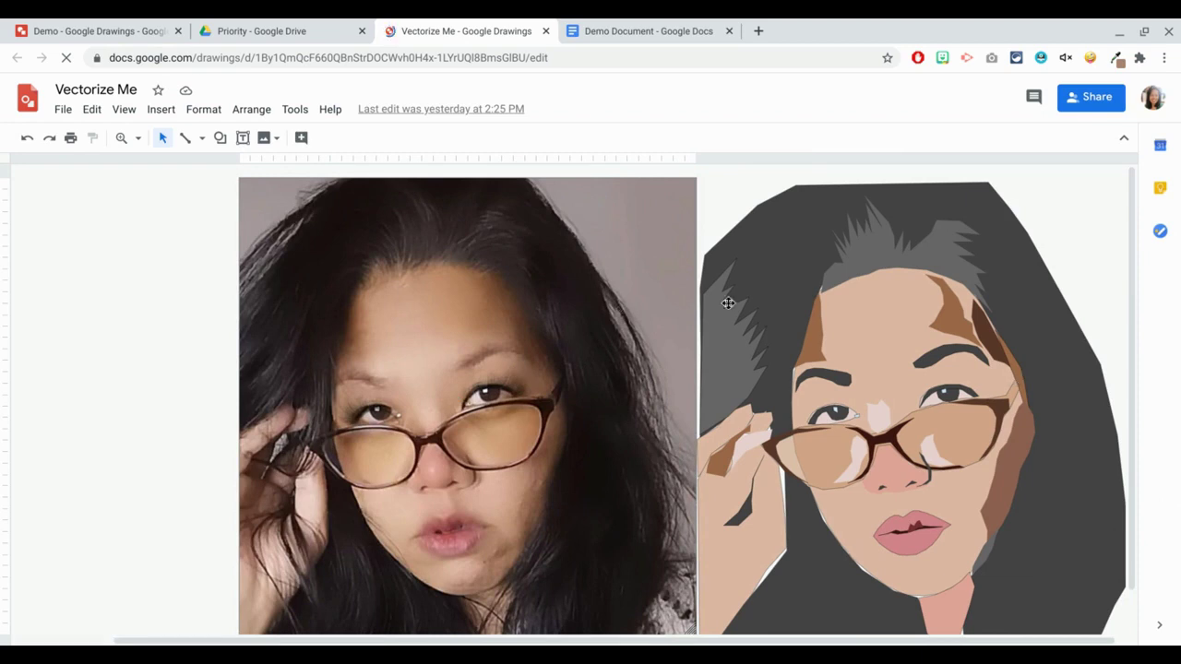
pyautogui.click(64, 31)
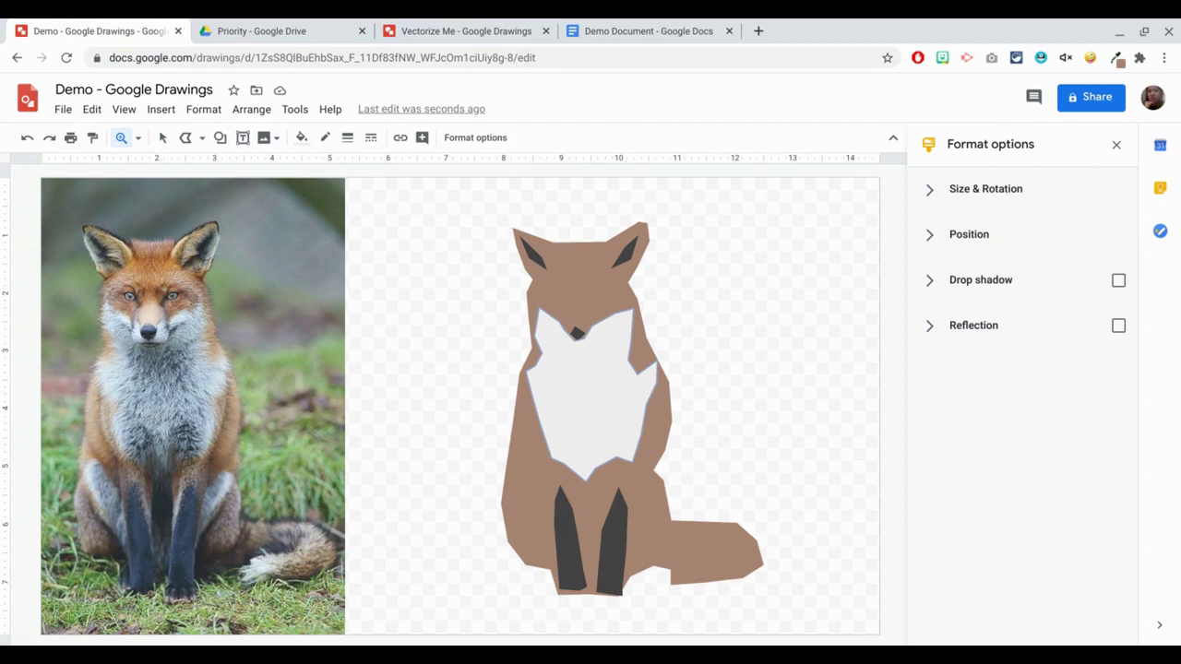
# - Look through the file formats offered for downloading the drawing
pyautogui.click(67, 112)
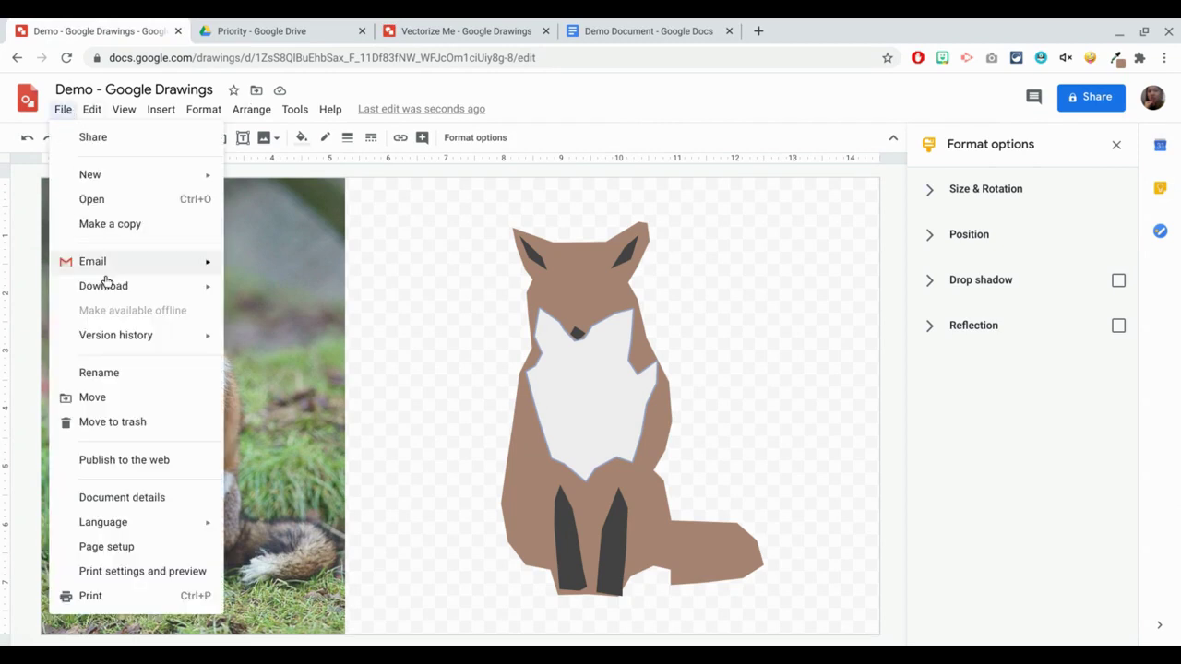
pyautogui.moveTo(108, 291)
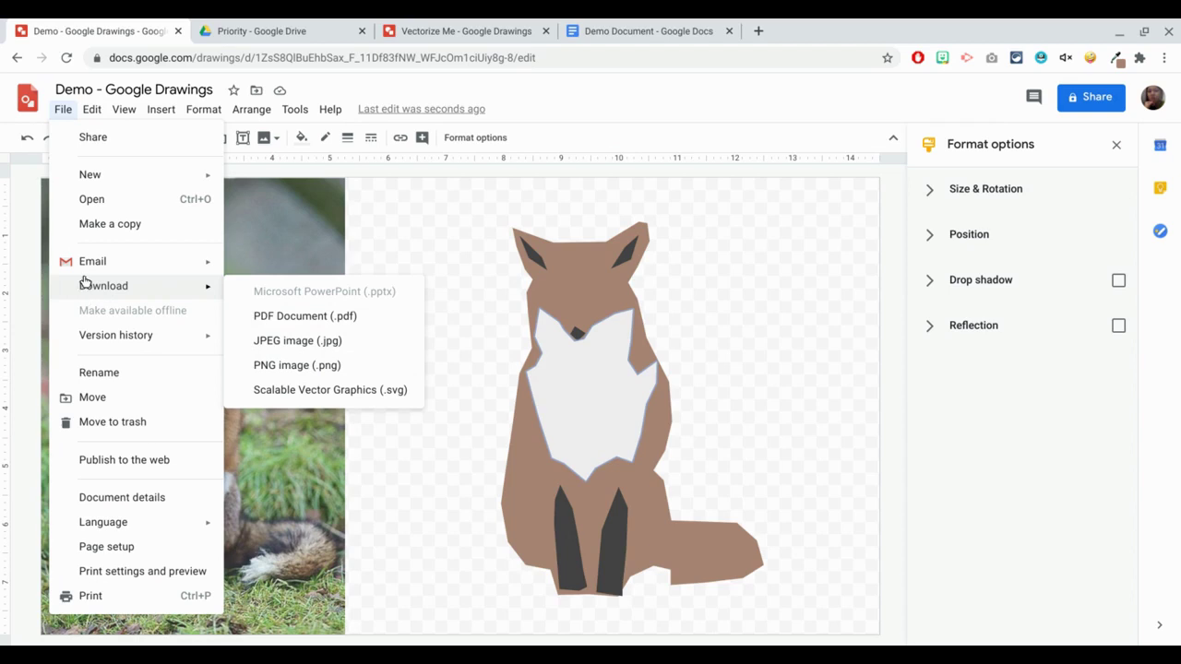
pyautogui.click(63, 111)
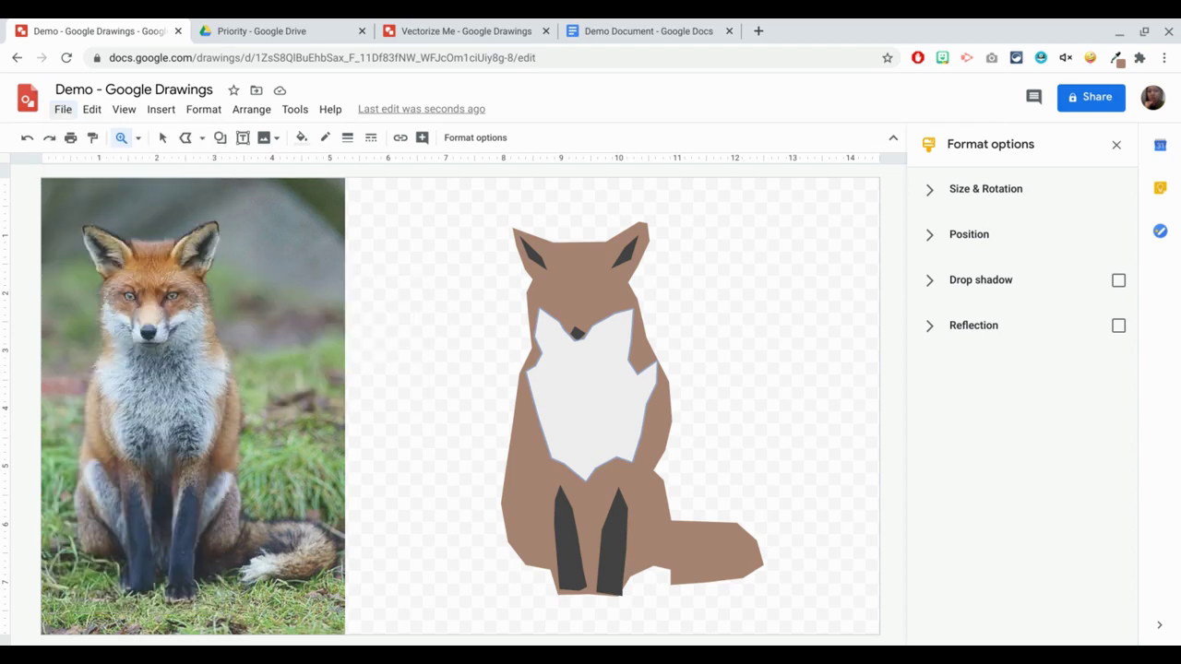
# - Open the page setup and review the page size presets and measurement units, keeping Custom and Inches
pyautogui.click(63, 110)
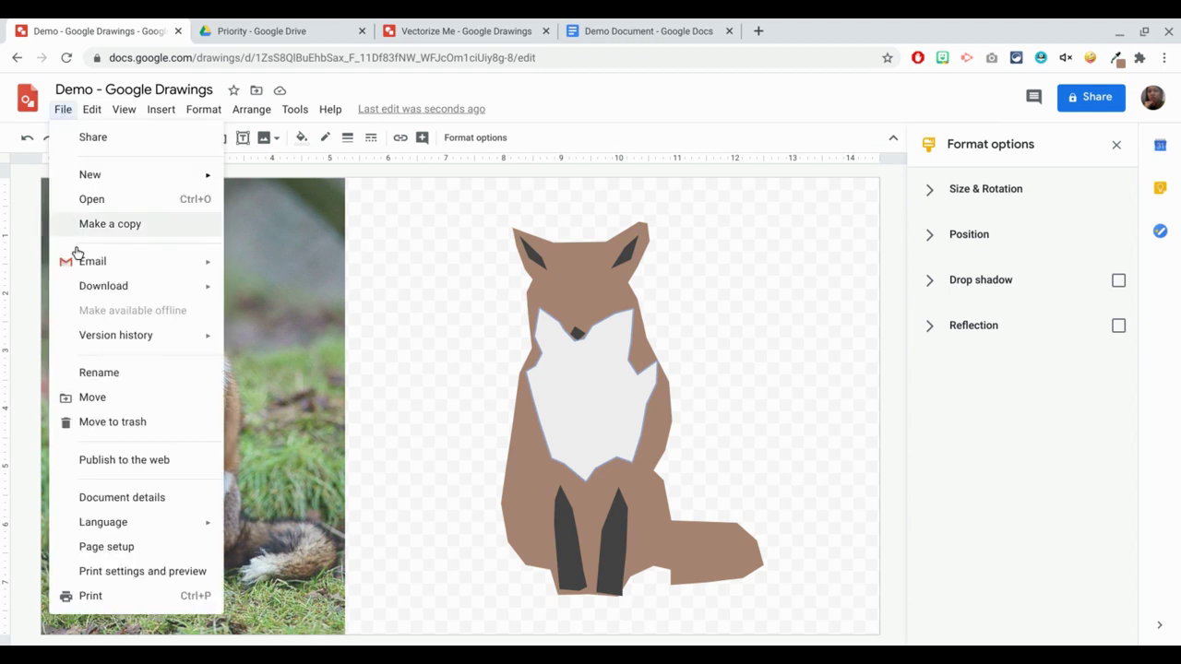
pyautogui.click(107, 546)
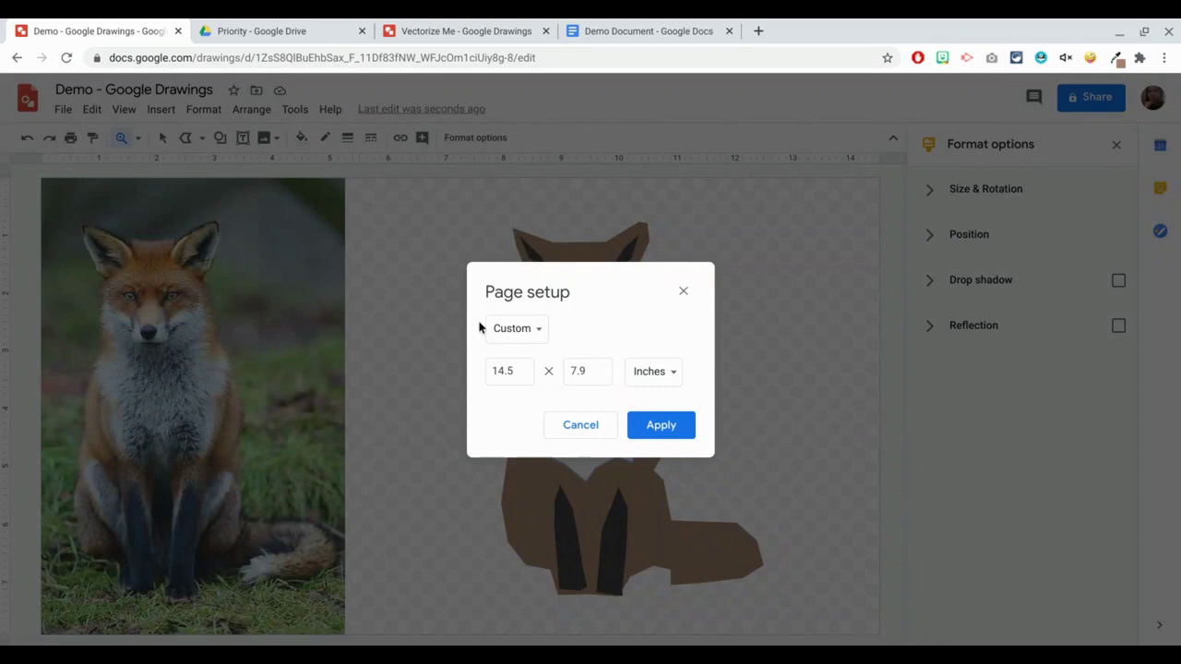
pyautogui.click(508, 329)
pyautogui.click(539, 329)
pyautogui.click(661, 381)
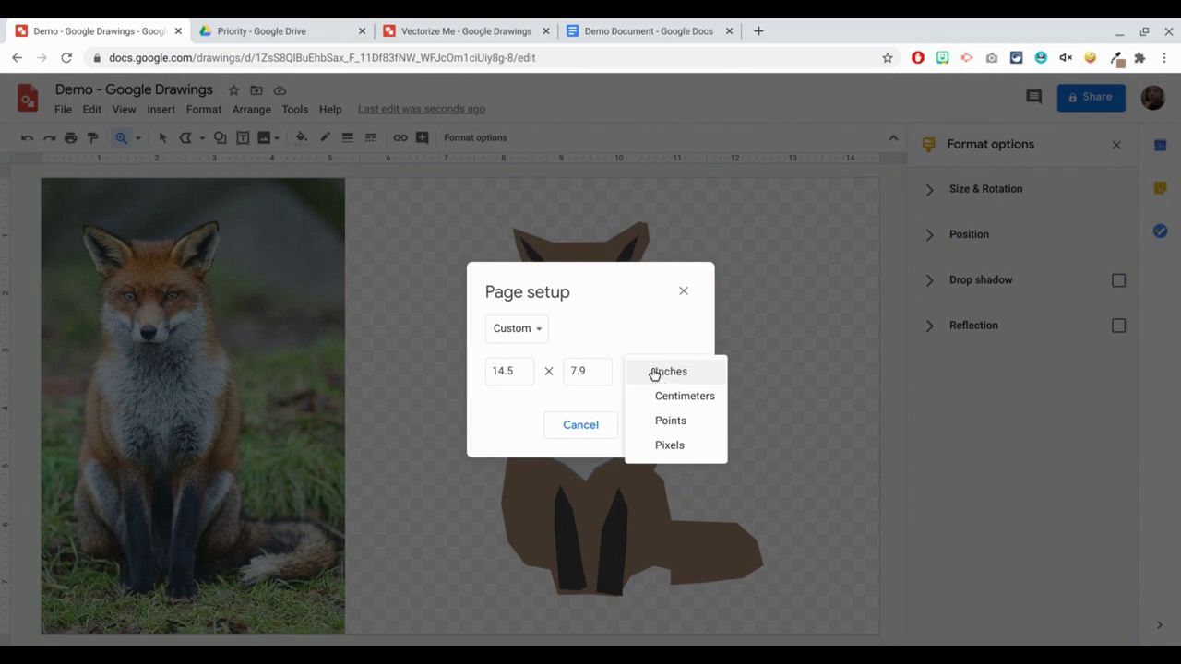
pyautogui.click(663, 378)
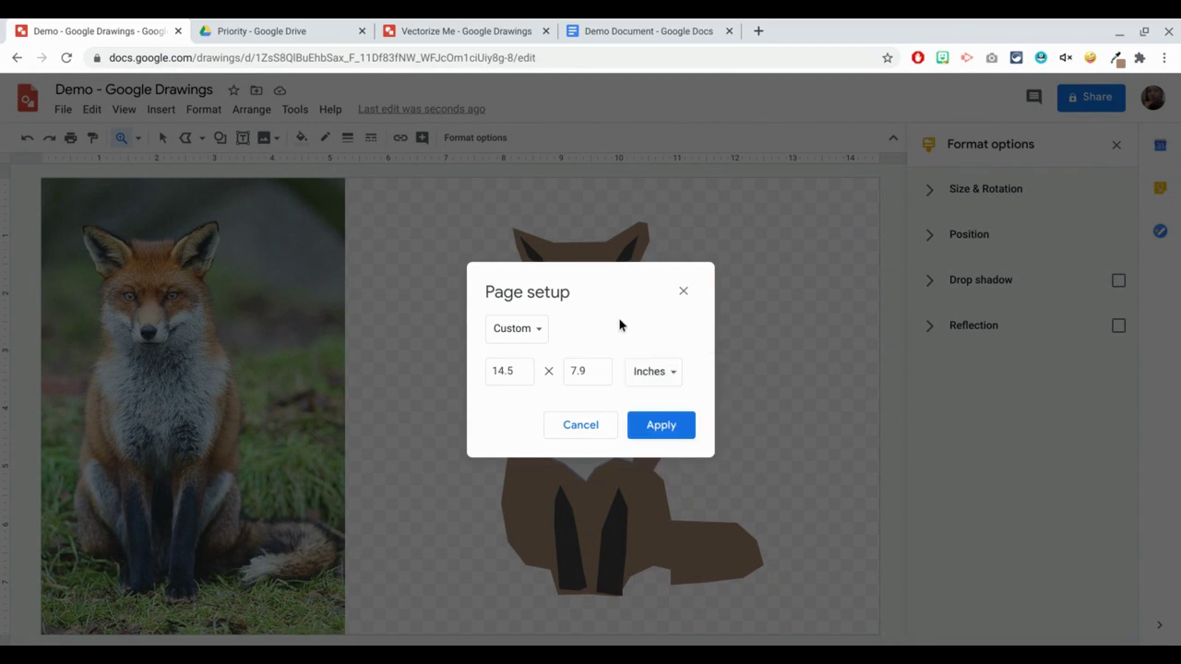